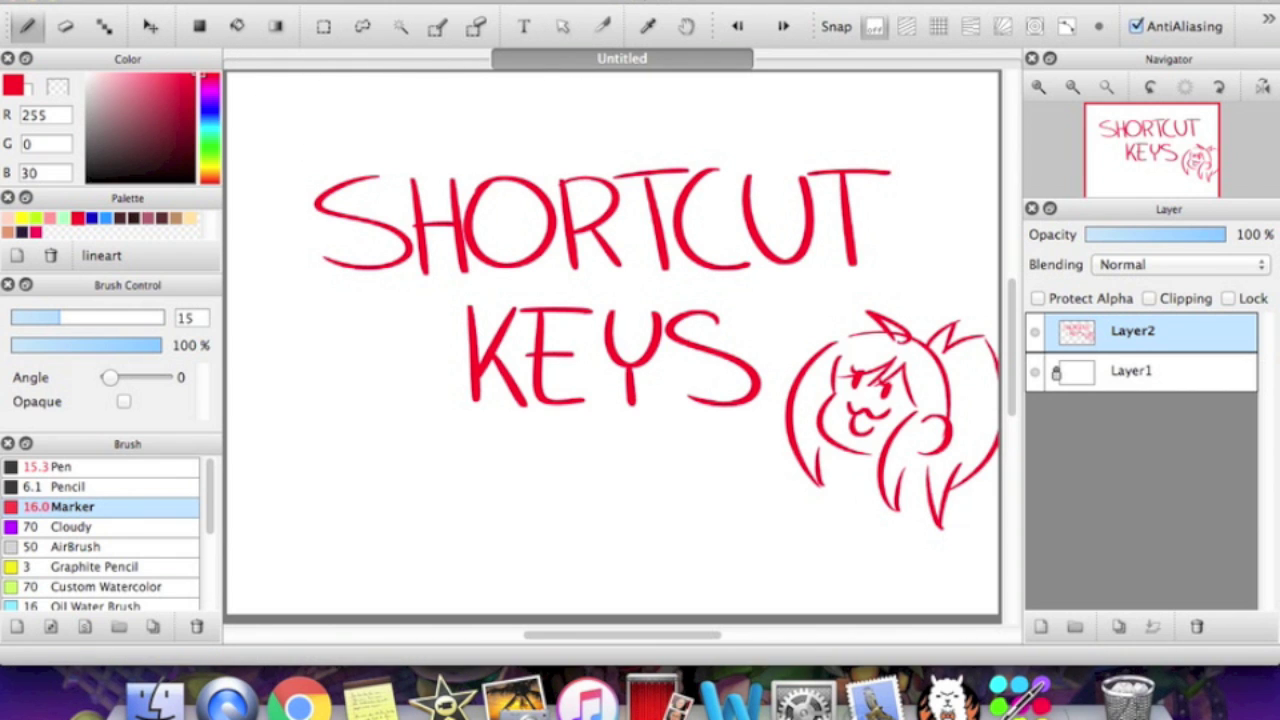
# Draw a red zigzag scribble with the Marker on Layer2, in the blank area left of the word KEYS.
pyautogui.click(570, 2)
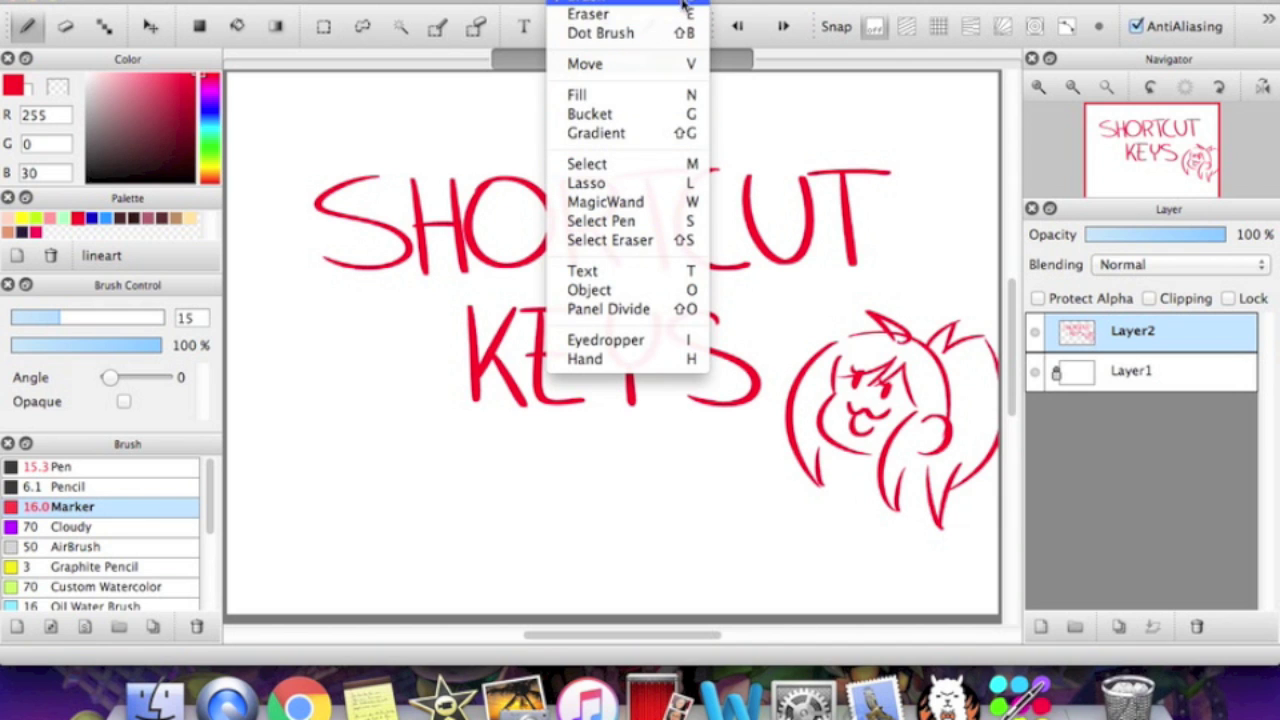
pyautogui.click(336, 390)
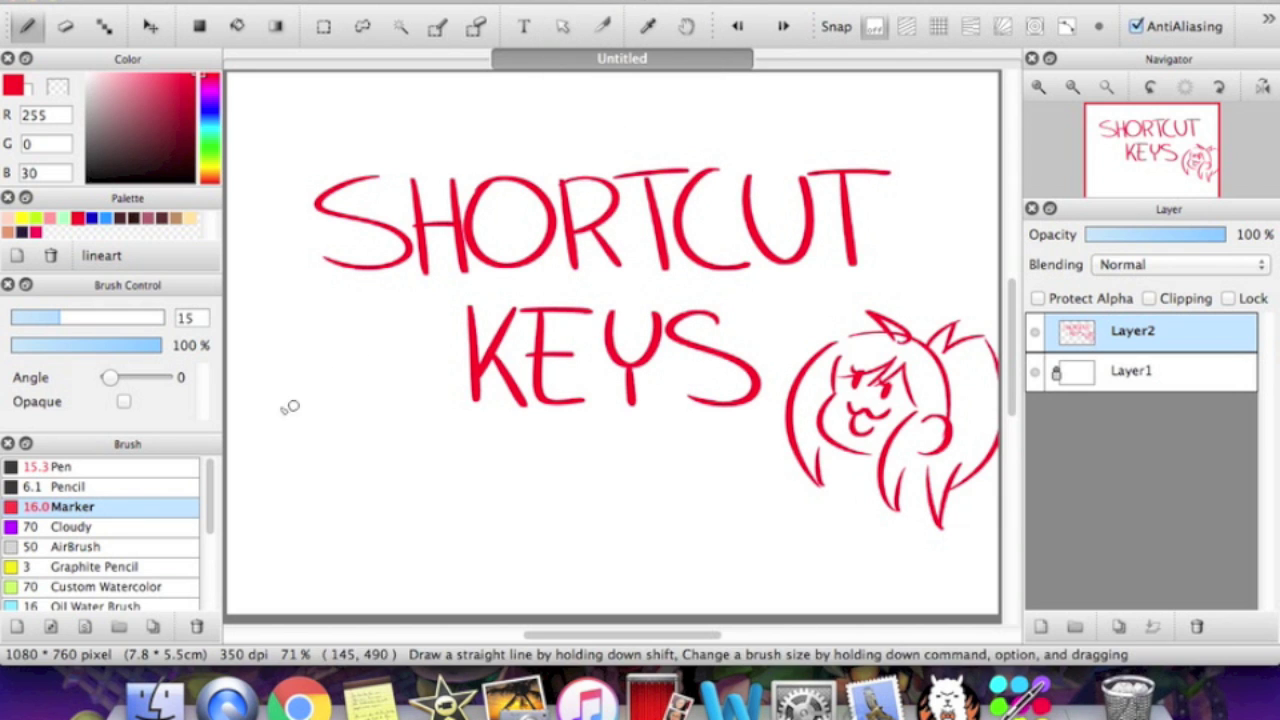
pyautogui.moveTo(292, 342)
pyautogui.mouseDown()
pyautogui.moveTo(300, 455)
pyautogui.moveTo(343, 349)
pyautogui.moveTo(389, 546)
pyautogui.mouseUp()
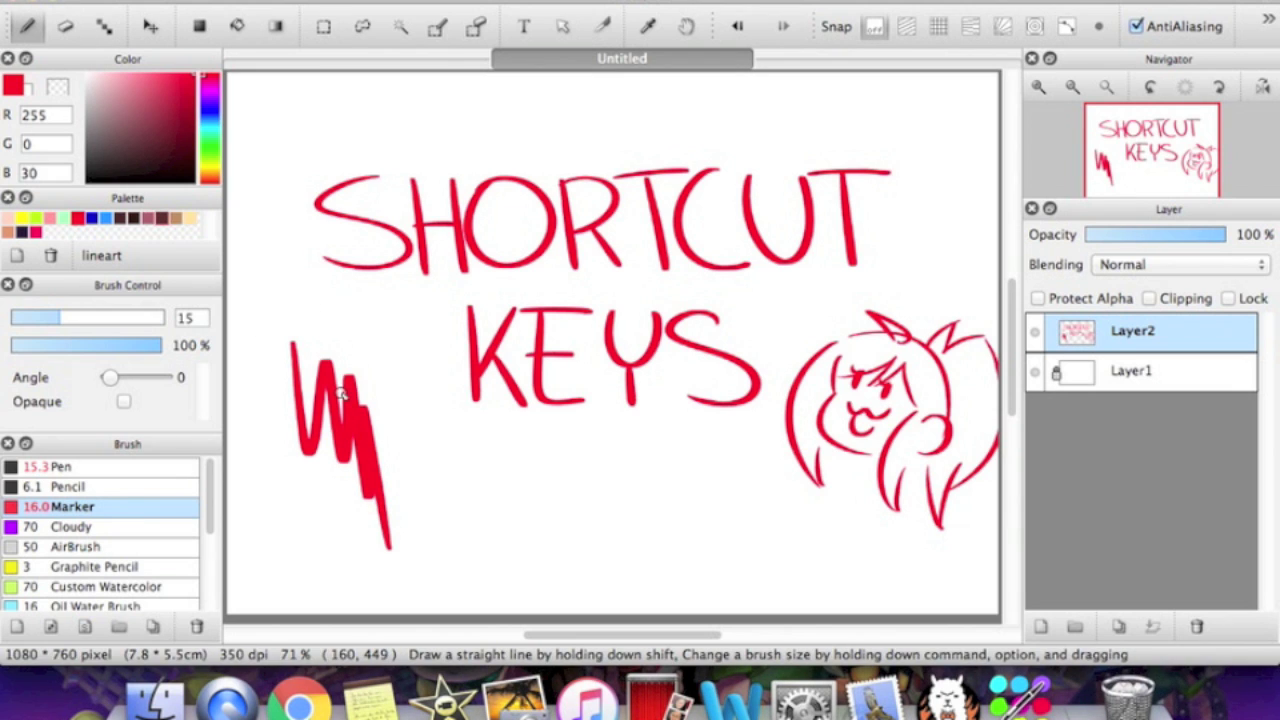
# Set the eraser size to 32 and erase across the lower part of the zigzag scribble.
pyautogui.press('e')
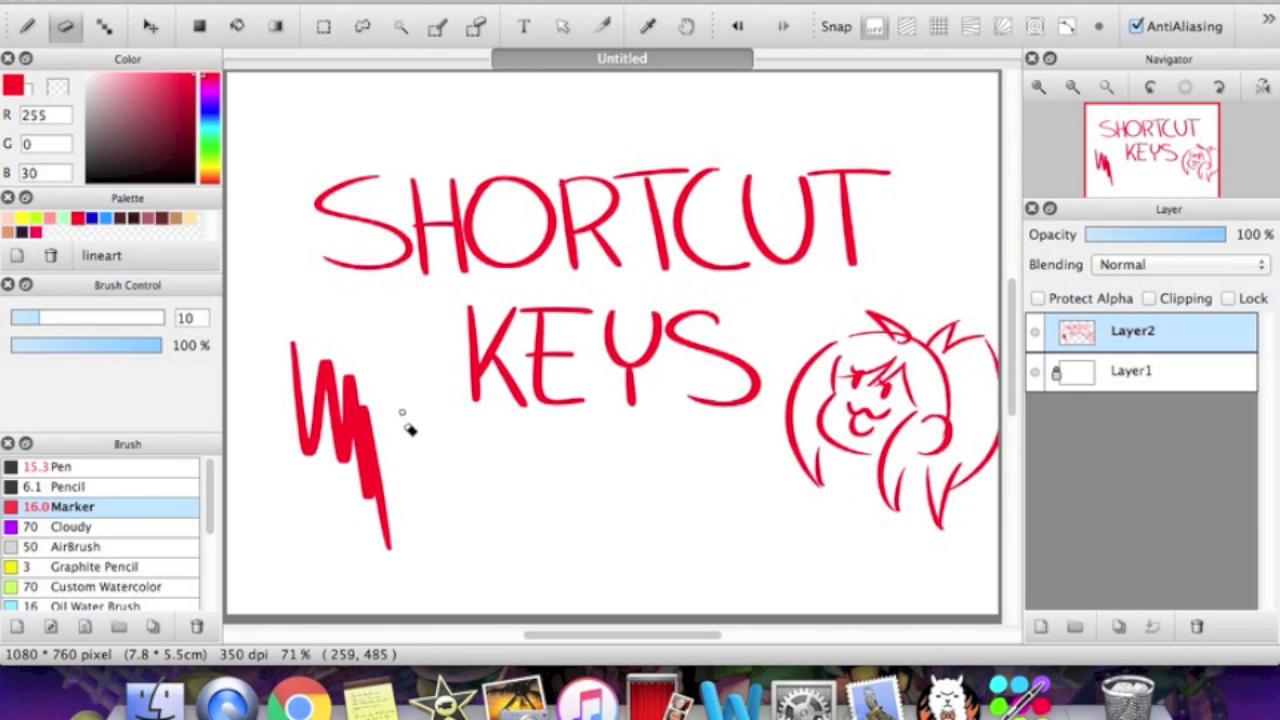
pyautogui.click(100, 317)
pyautogui.moveTo(329, 523)
pyautogui.mouseDown()
pyautogui.moveTo(354, 503)
pyautogui.moveTo(394, 589)
pyautogui.mouseUp()
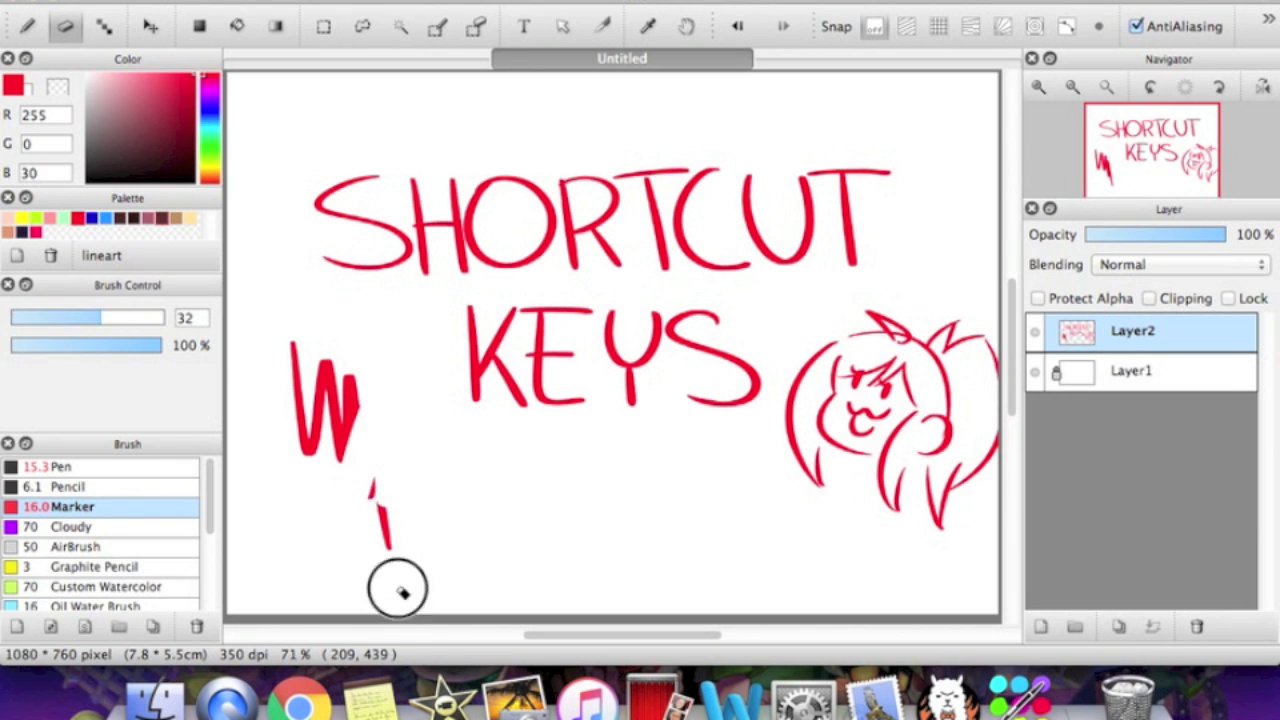
# Undo the eraser strokes and the zigzag scribble beside the lettering.
pyautogui.press('super+z')
pyautogui.press('super+z')
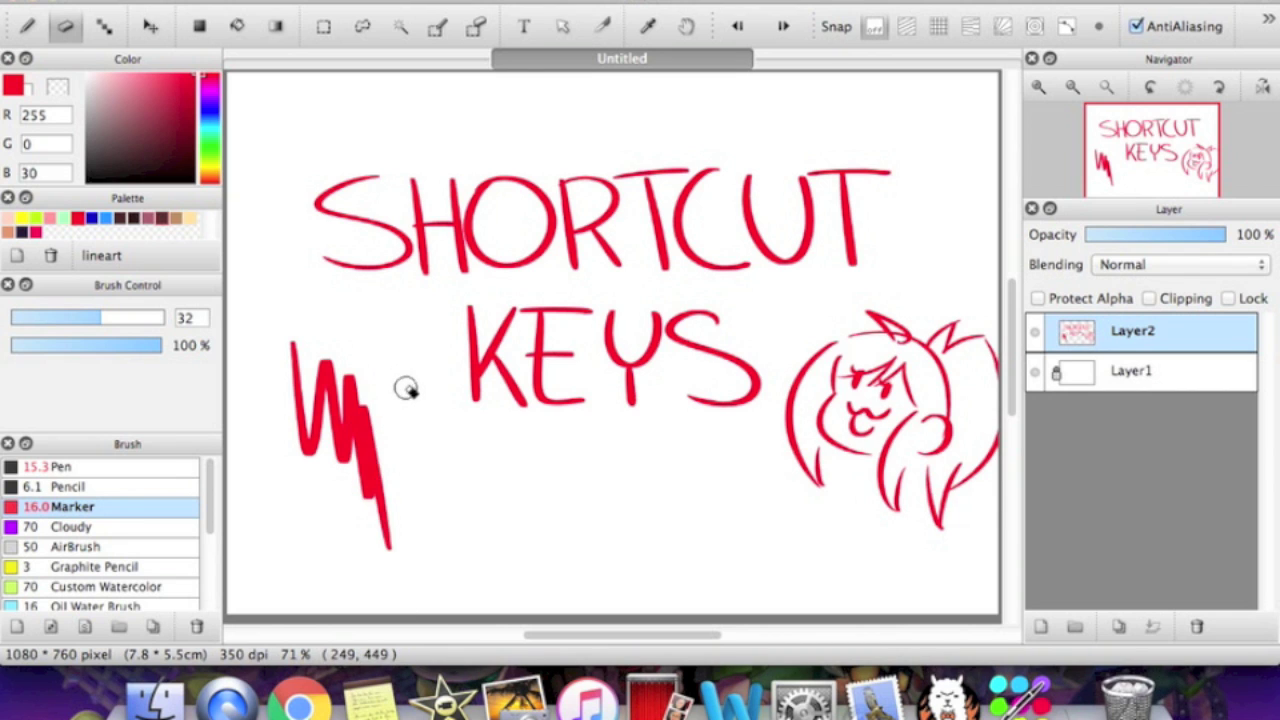
pyautogui.press('super+z')
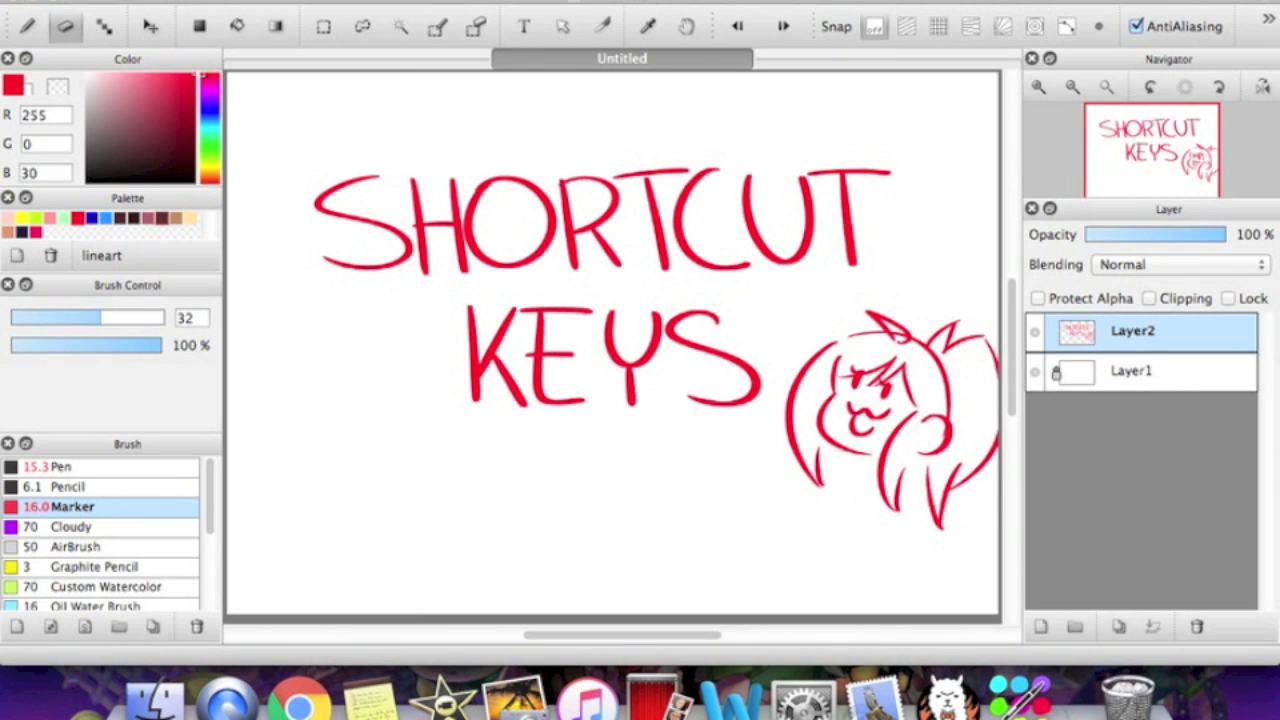
# Switch from the eraser back to the Brush tool.
pyautogui.click(574, 2)
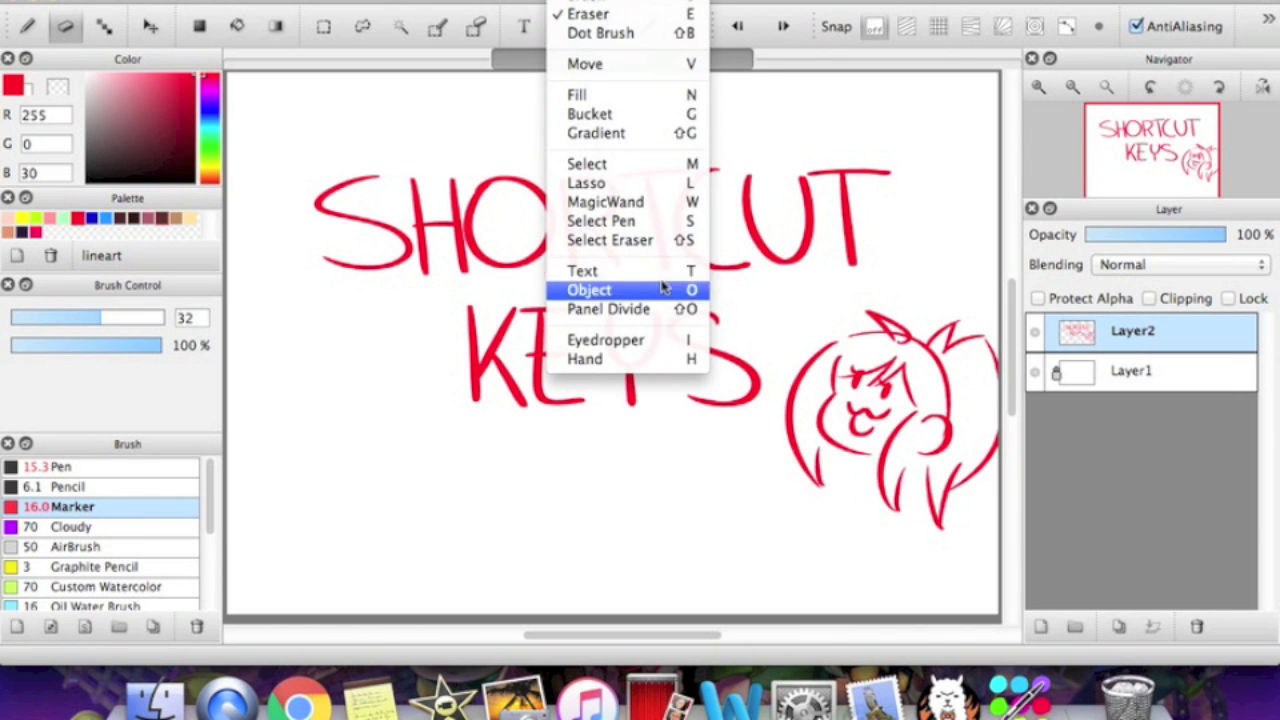
pyautogui.click(456, 243)
pyautogui.press('b')
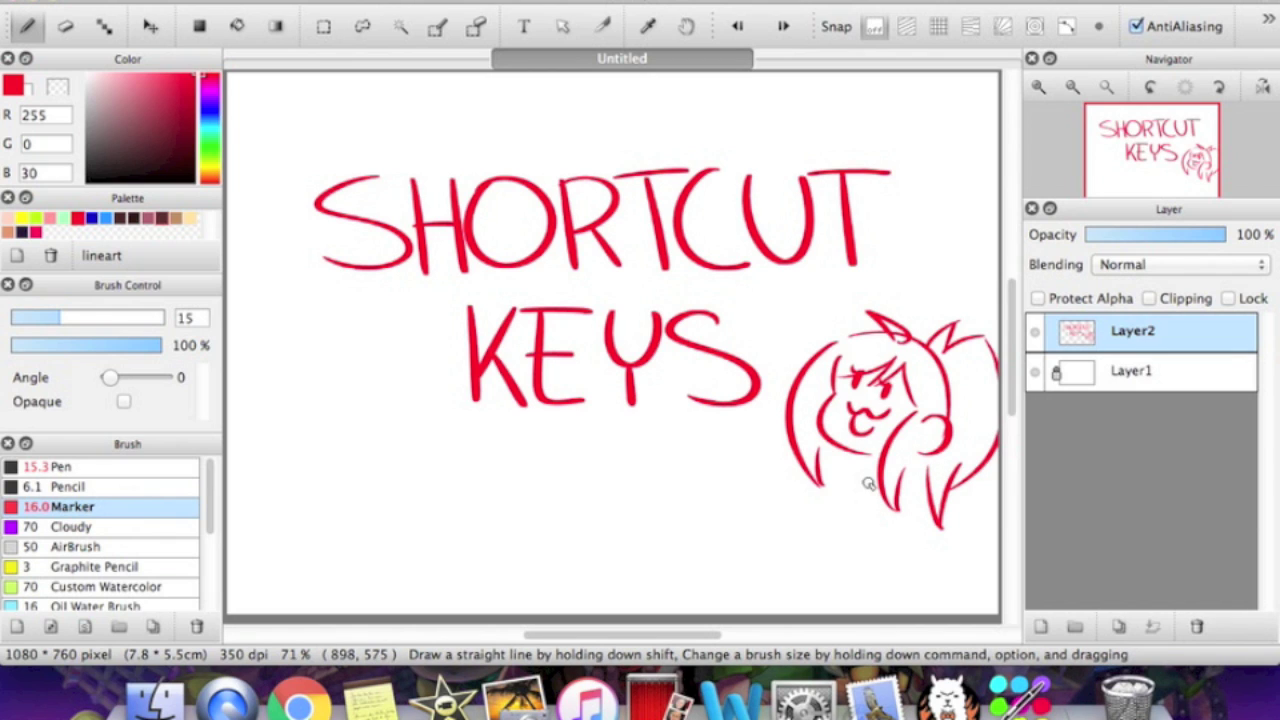
# Open hq2.png from the recently used files.
pyautogui.click(160, 2)
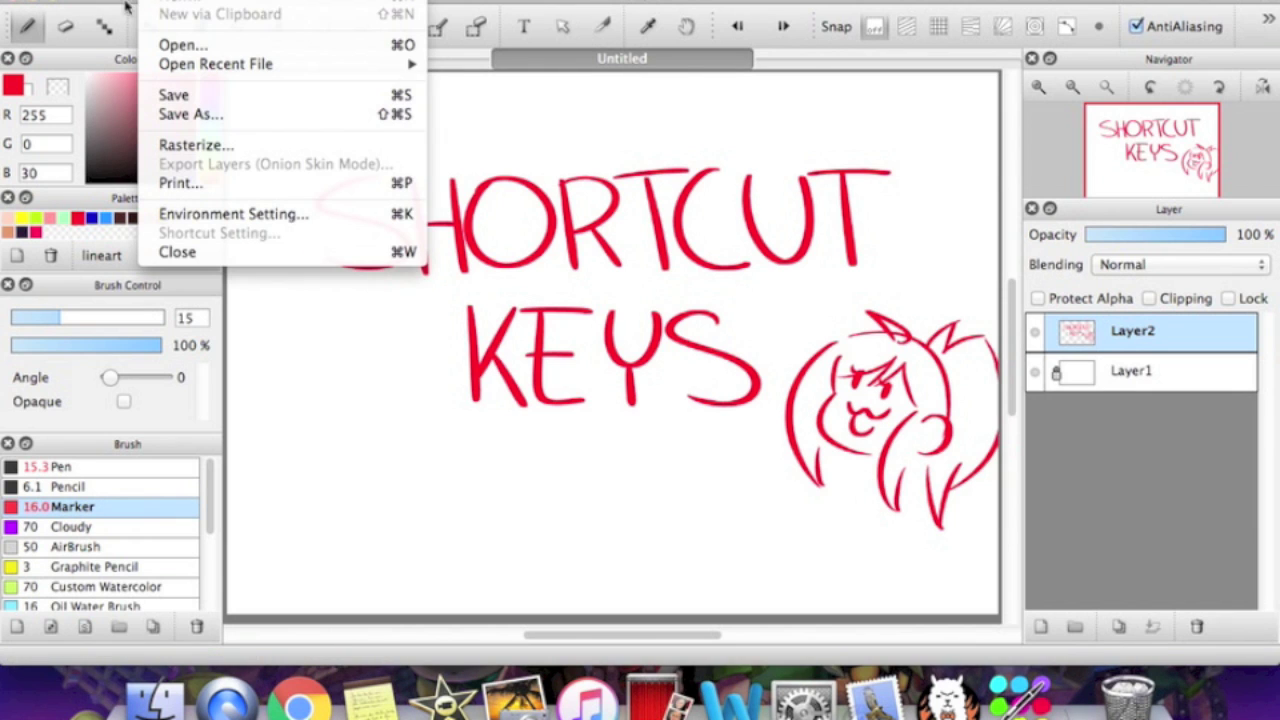
pyautogui.moveTo(205, 66)
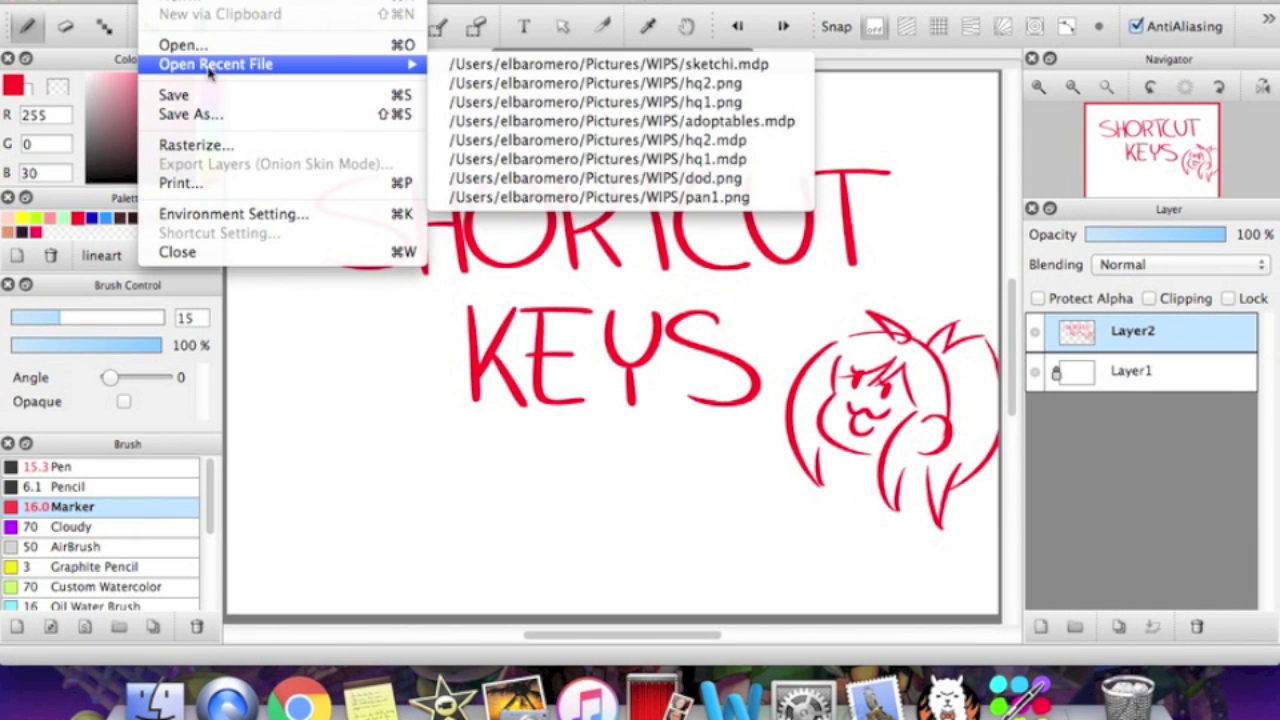
pyautogui.click(516, 86)
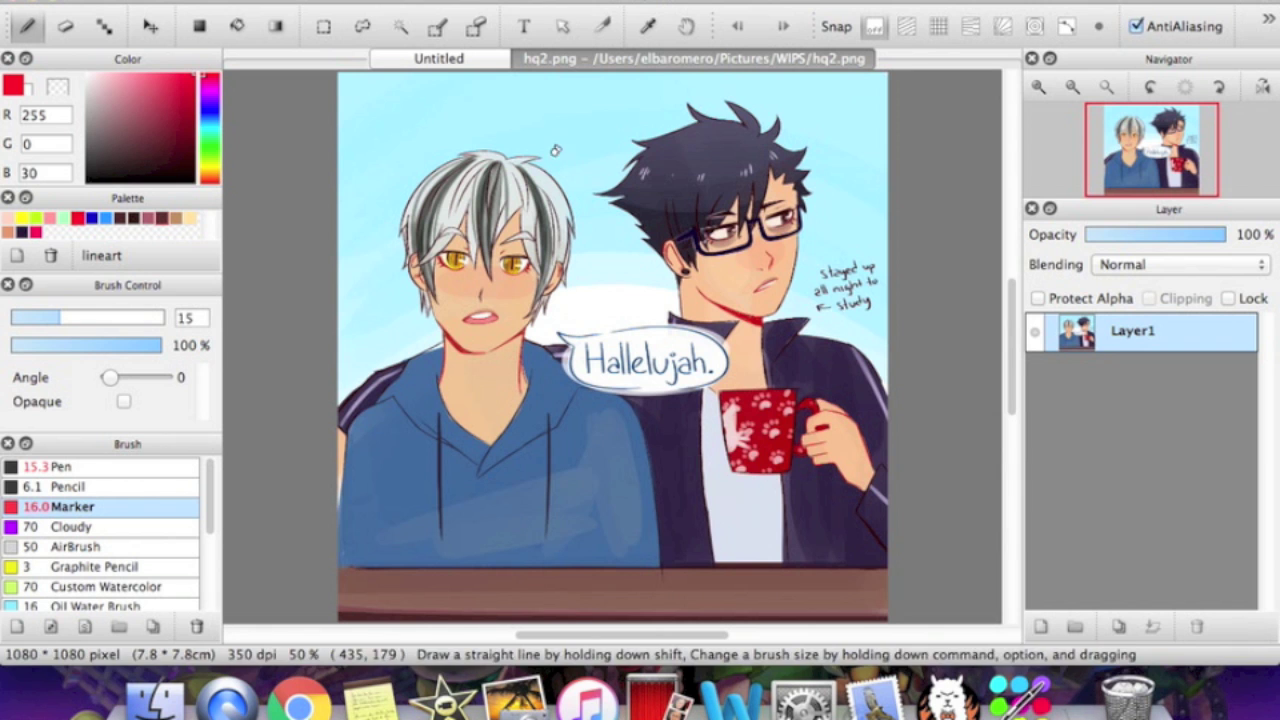
# Try a Hue Saturation Brightness adjustment on the picture with saturation 2% and brightness 59%, and cancel it.
pyautogui.click(1037, 87)
pyautogui.click(1037, 88)
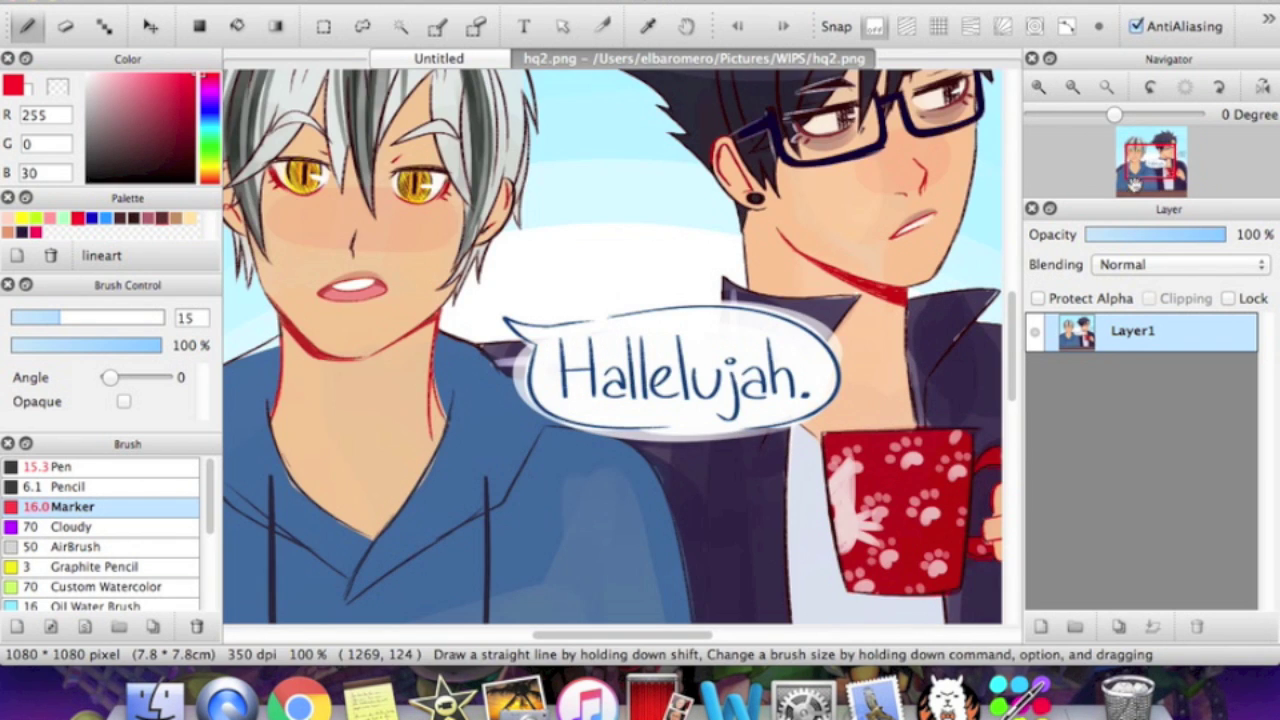
pyautogui.moveTo(1131, 168)
pyautogui.mouseDown()
pyautogui.moveTo(1140, 150)
pyautogui.moveTo(1150, 156)
pyautogui.mouseUp()
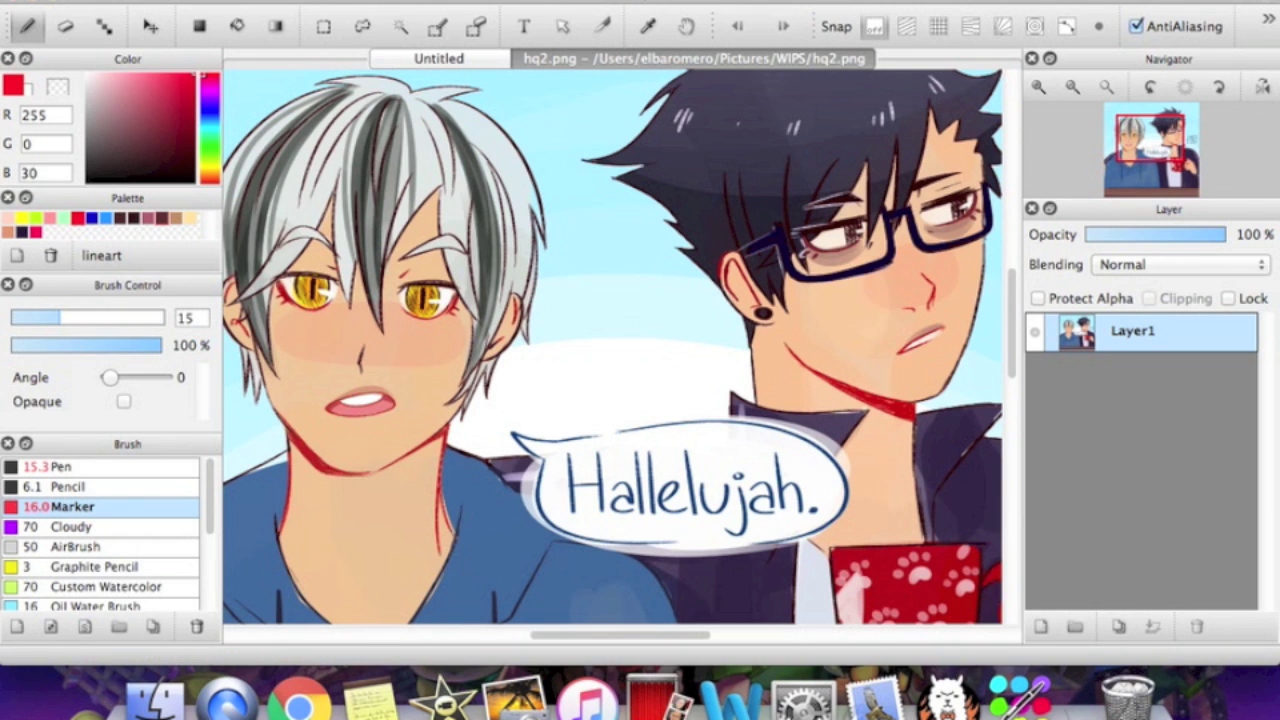
pyautogui.click(198, 2)
pyautogui.moveTo(305, 2)
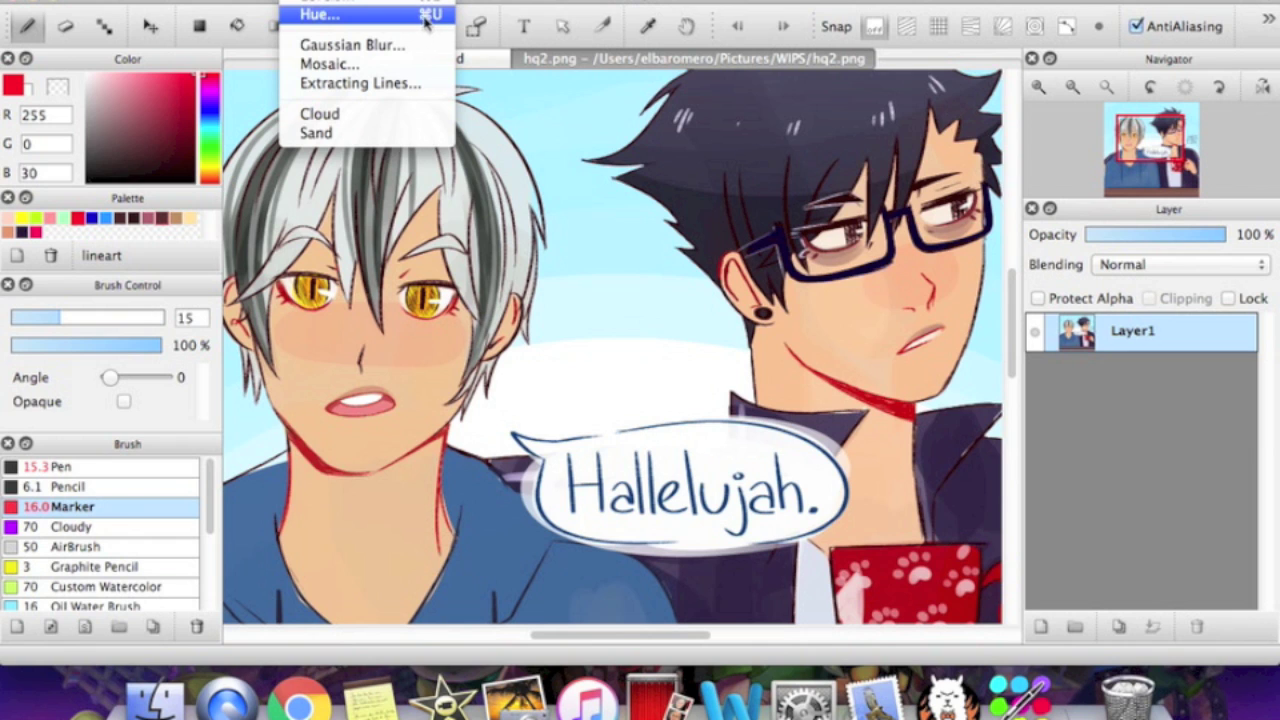
pyautogui.click(1109, 456)
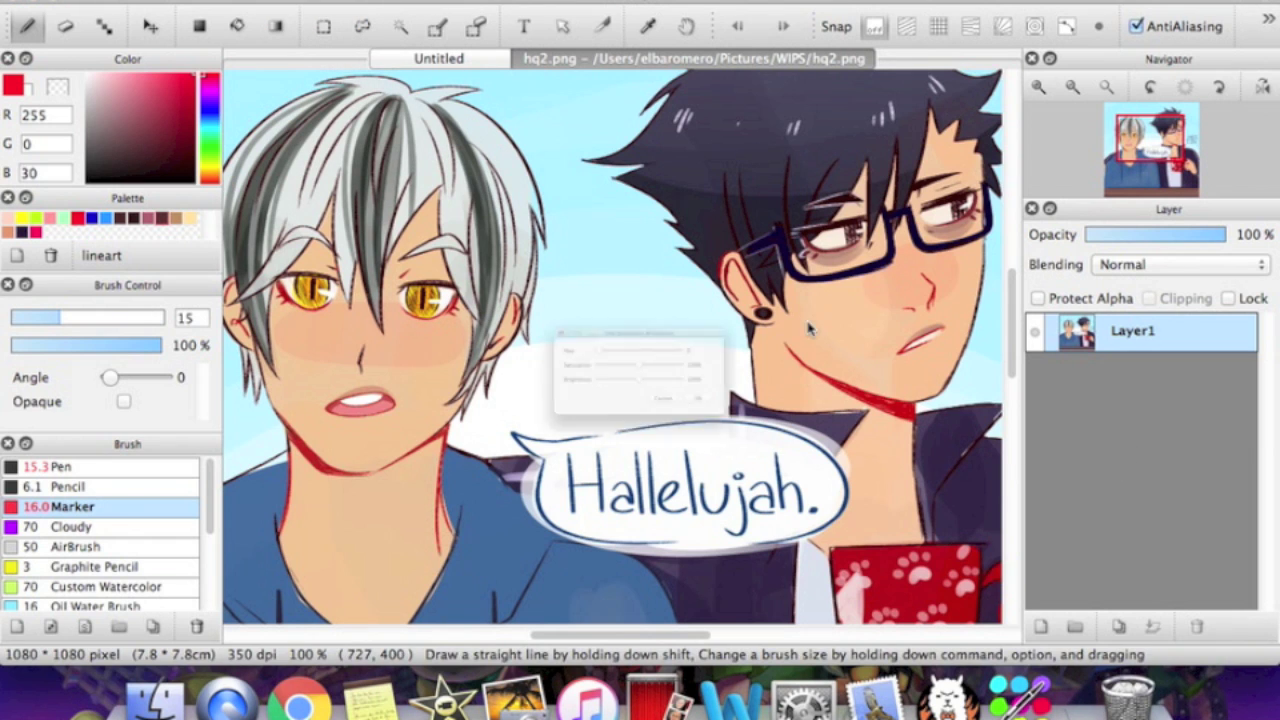
pyautogui.moveTo(678, 286); pyautogui.dragTo(664, 46)
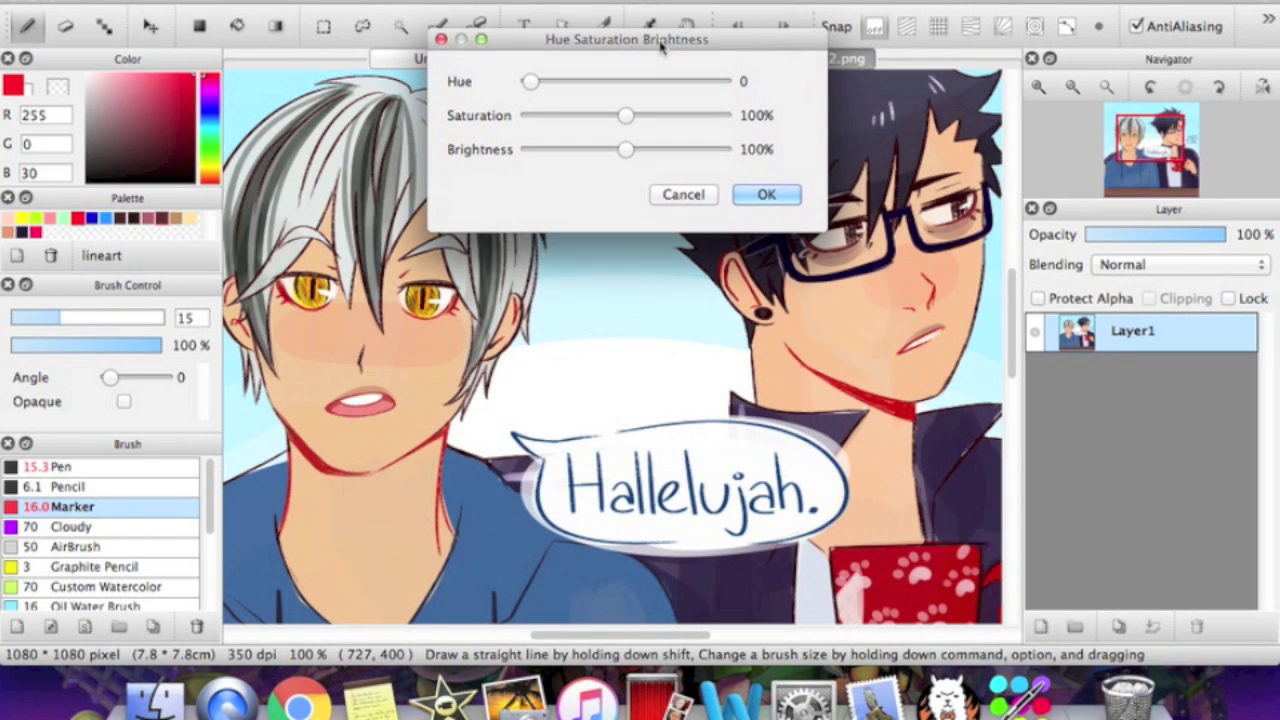
pyautogui.moveTo(627, 116); pyautogui.dragTo(533, 116)
pyautogui.moveTo(625, 149); pyautogui.dragTo(553, 149)
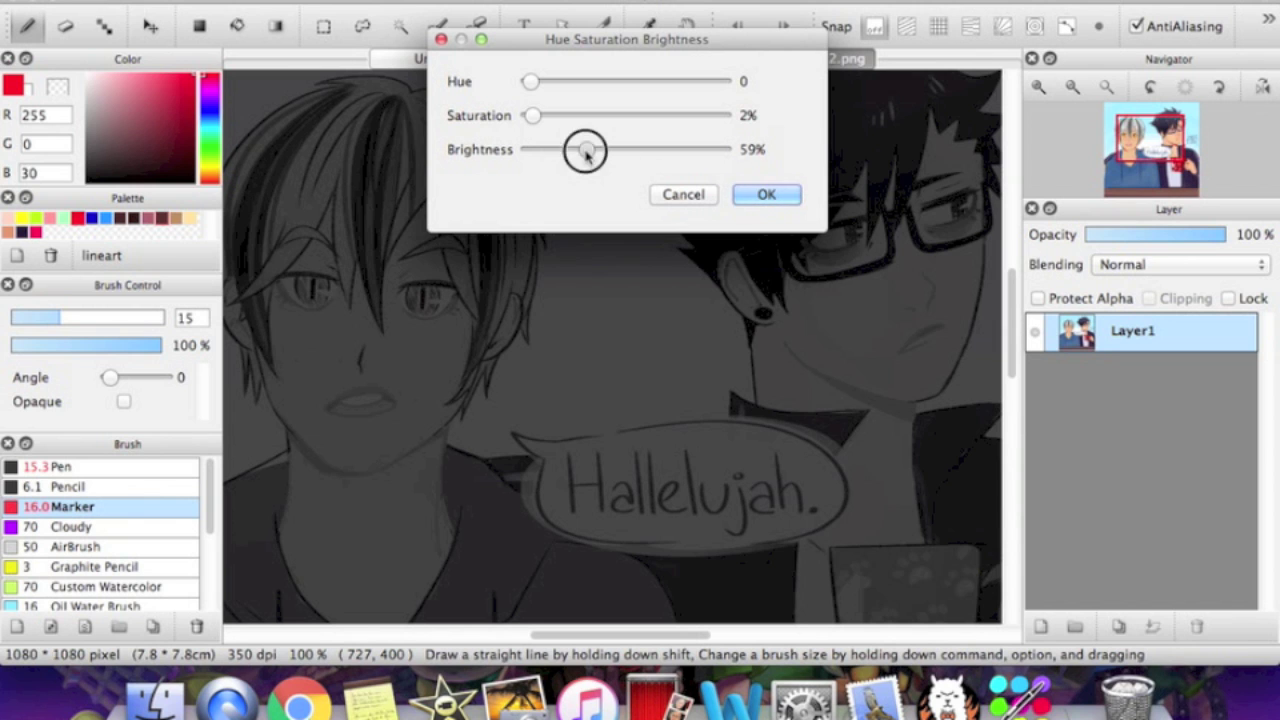
pyautogui.click(586, 150)
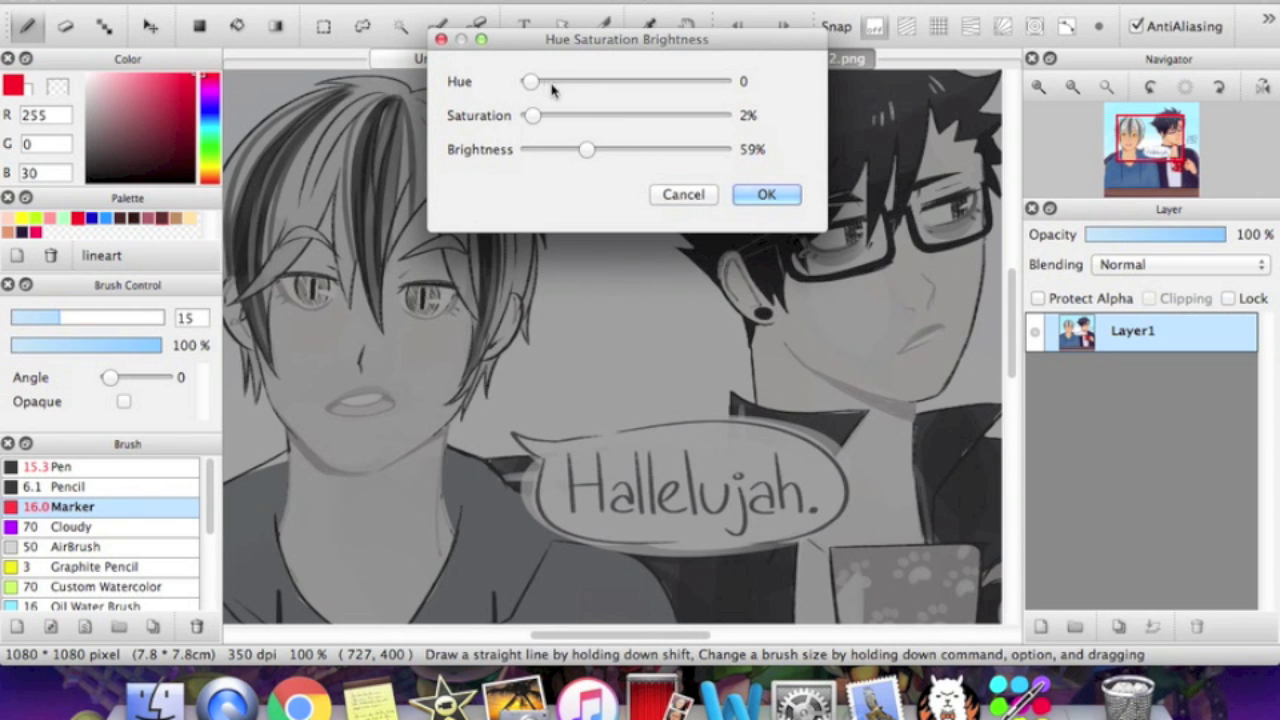
pyautogui.click(668, 193)
# Try shifting the picture's hue through the whole range up to 360 and cancel the adjustment.
pyautogui.press('super+u')
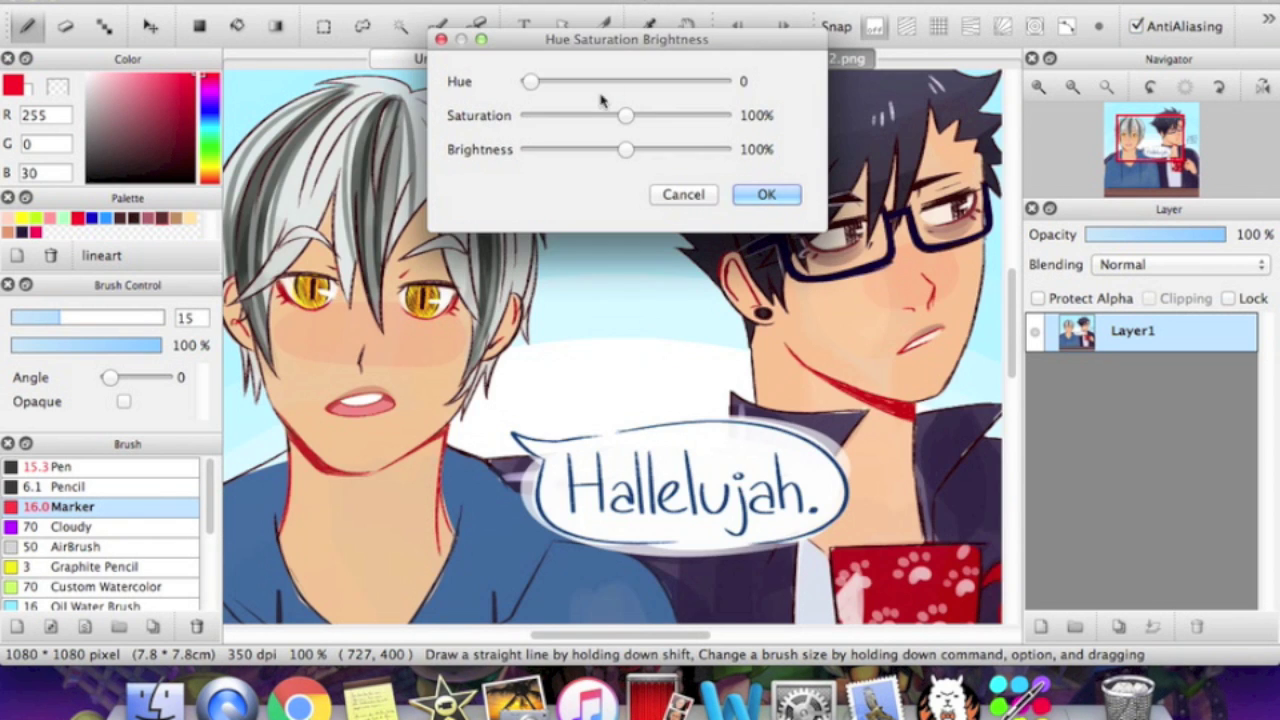
pyautogui.click(552, 82)
pyautogui.click(580, 83)
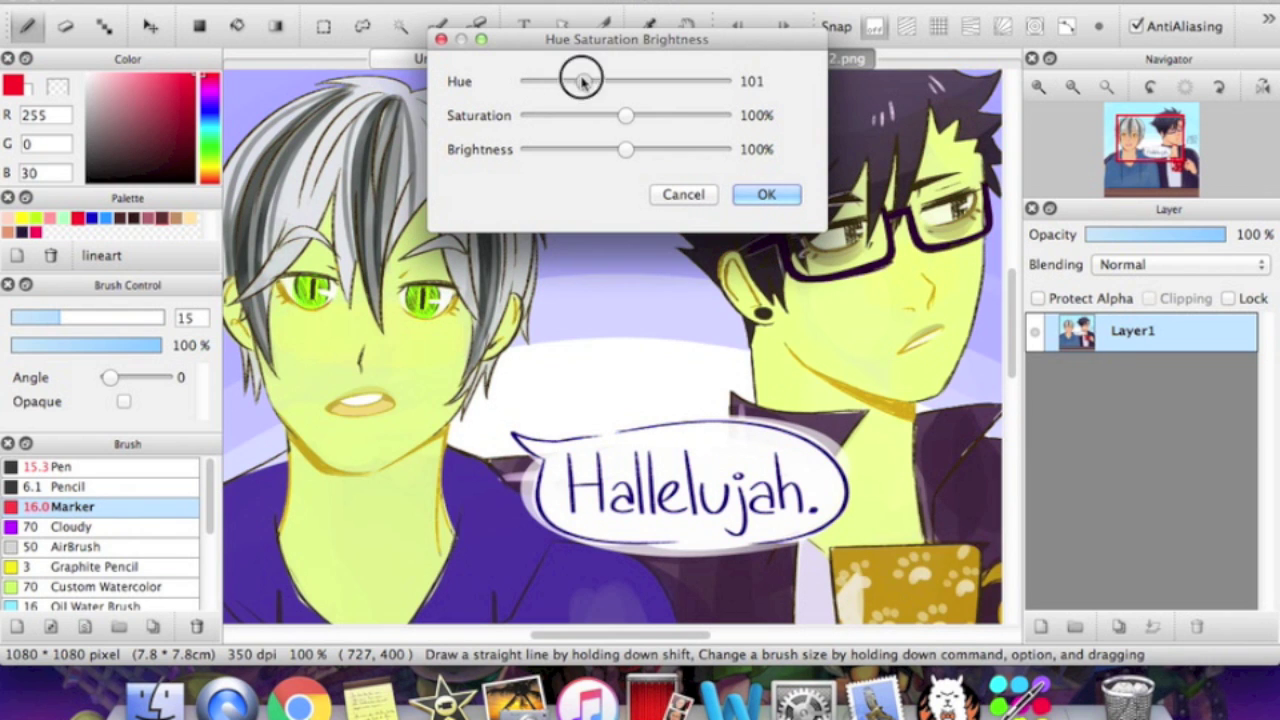
pyautogui.click(614, 82)
pyautogui.click(643, 82)
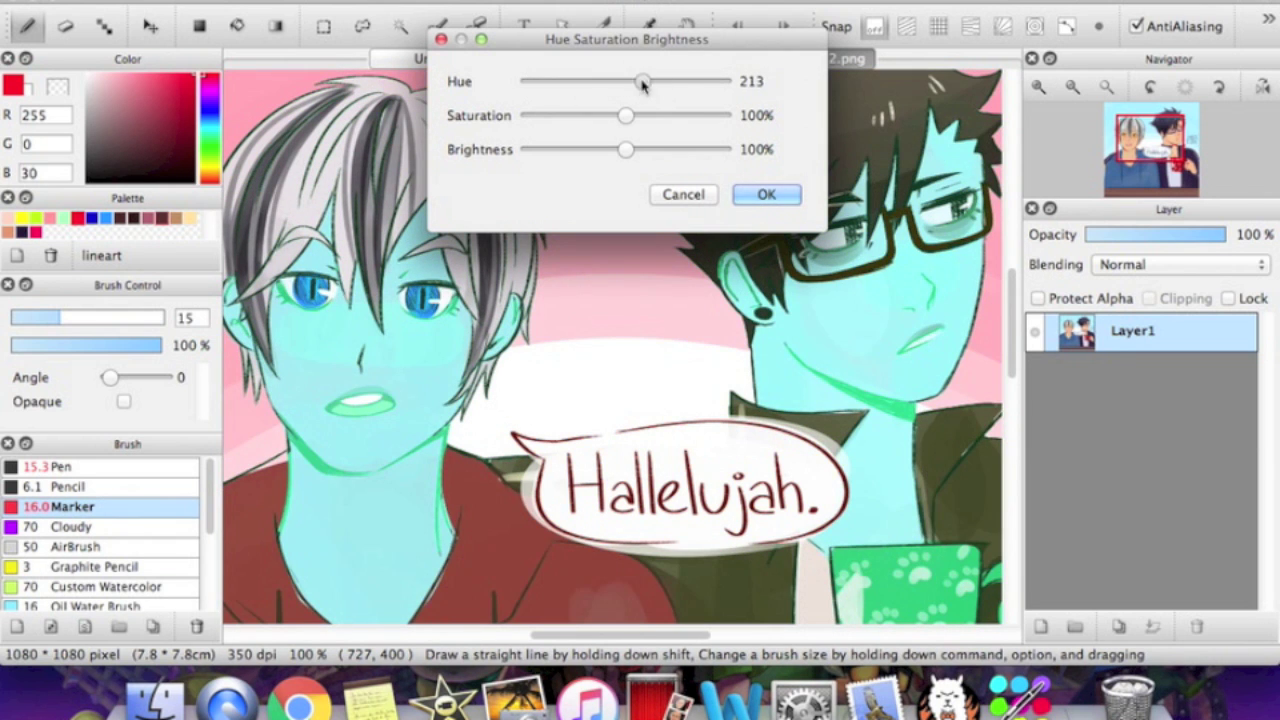
pyautogui.click(678, 82)
pyautogui.click(708, 82)
pyautogui.click(729, 82)
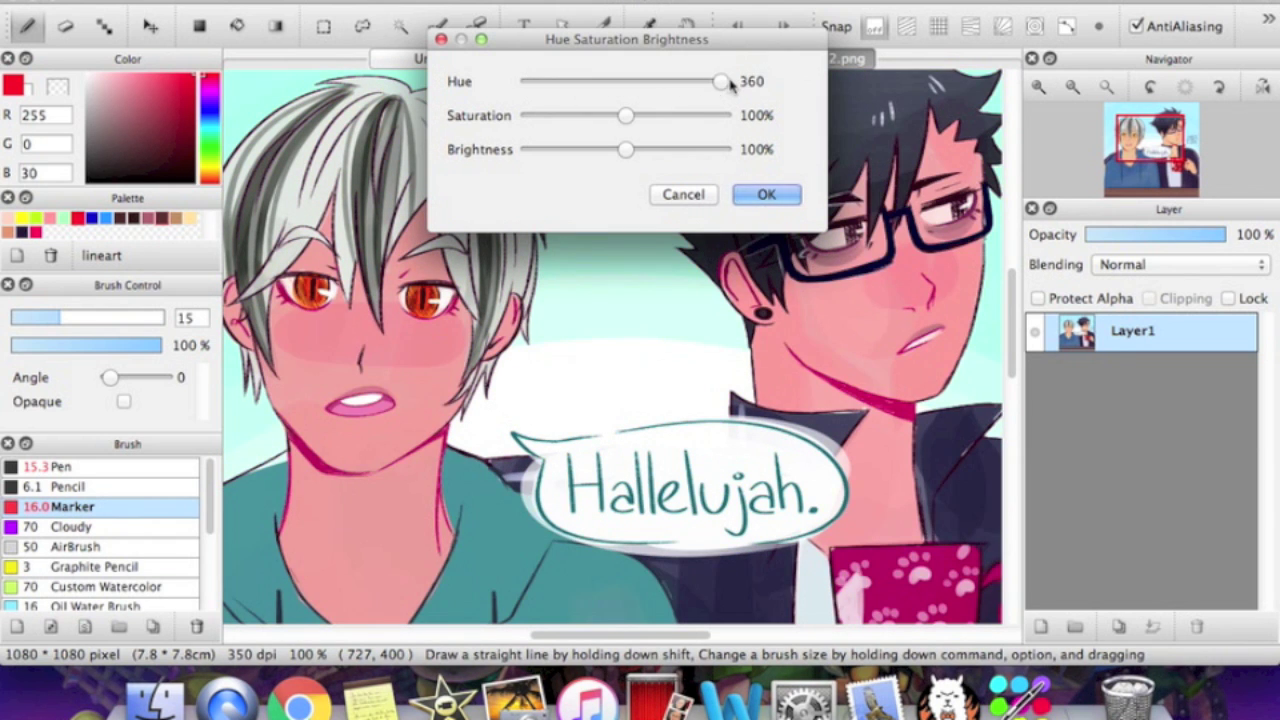
pyautogui.click(718, 82)
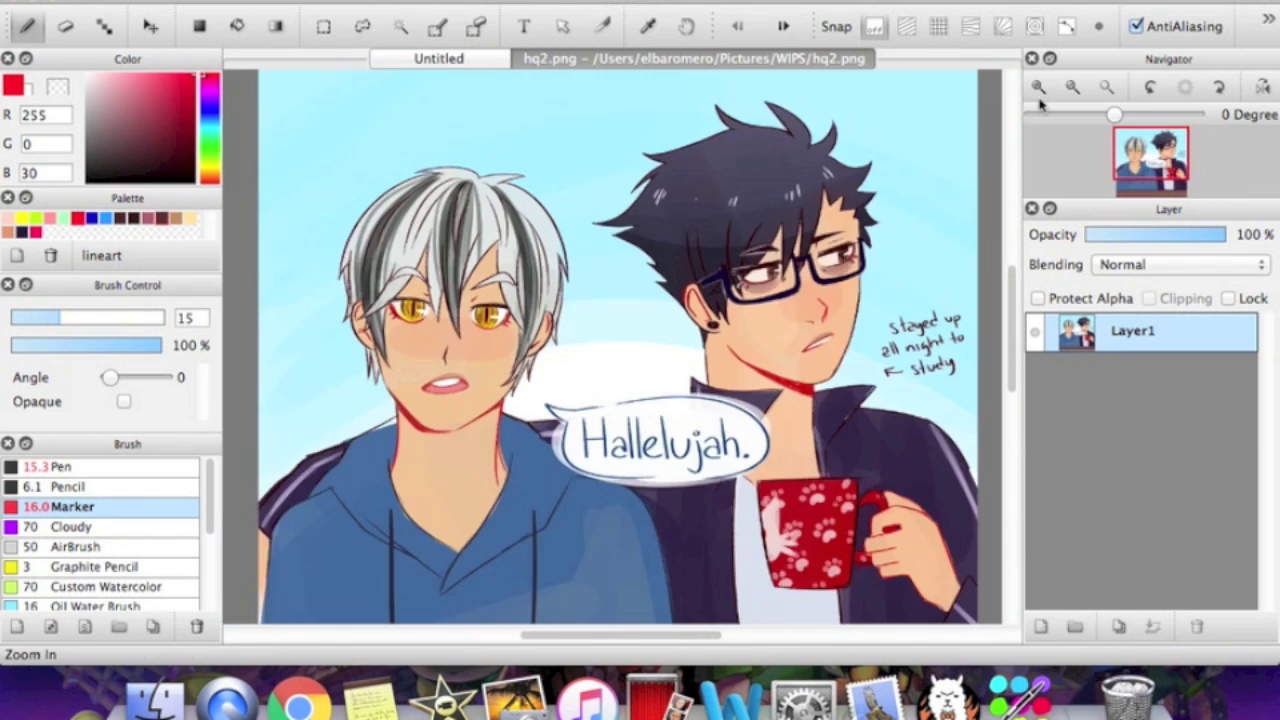
# Try a Levels adjustment on the picture, shifting the input and output markers.
pyautogui.click(1039, 97)
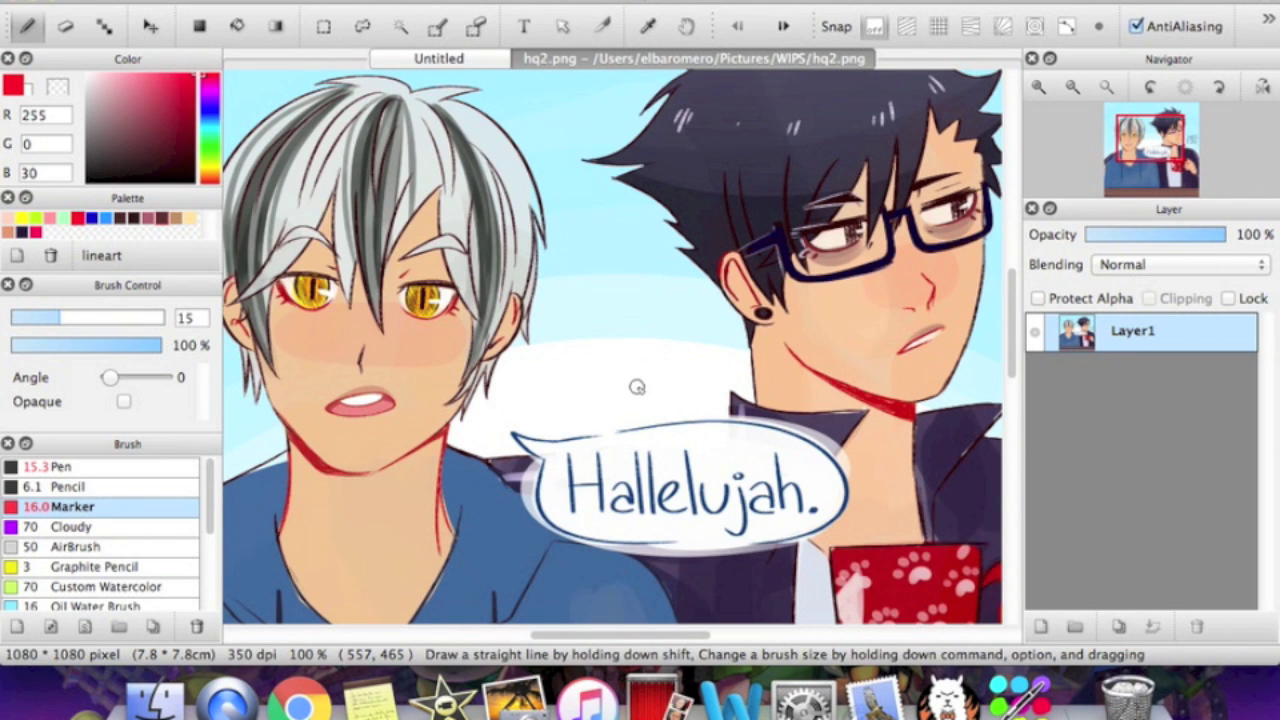
pyautogui.press('super+l')
pyautogui.moveTo(632, 300); pyautogui.dragTo(586, 104)
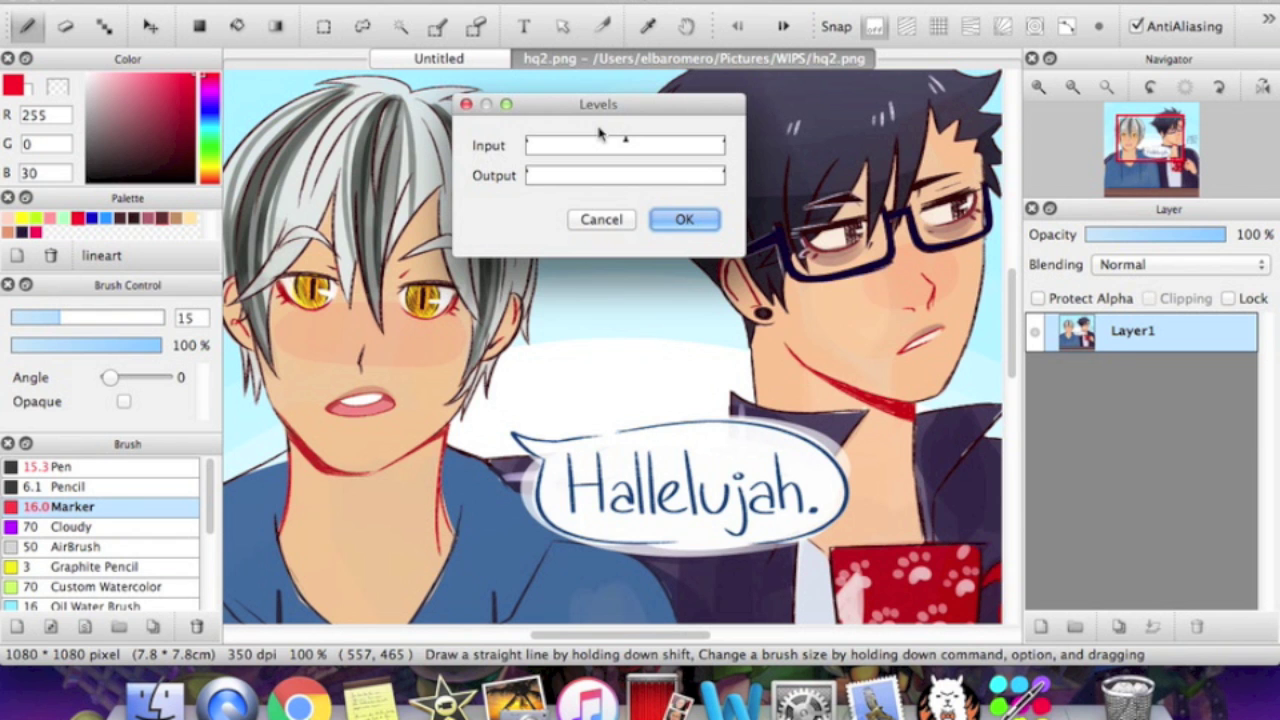
pyautogui.click(630, 148)
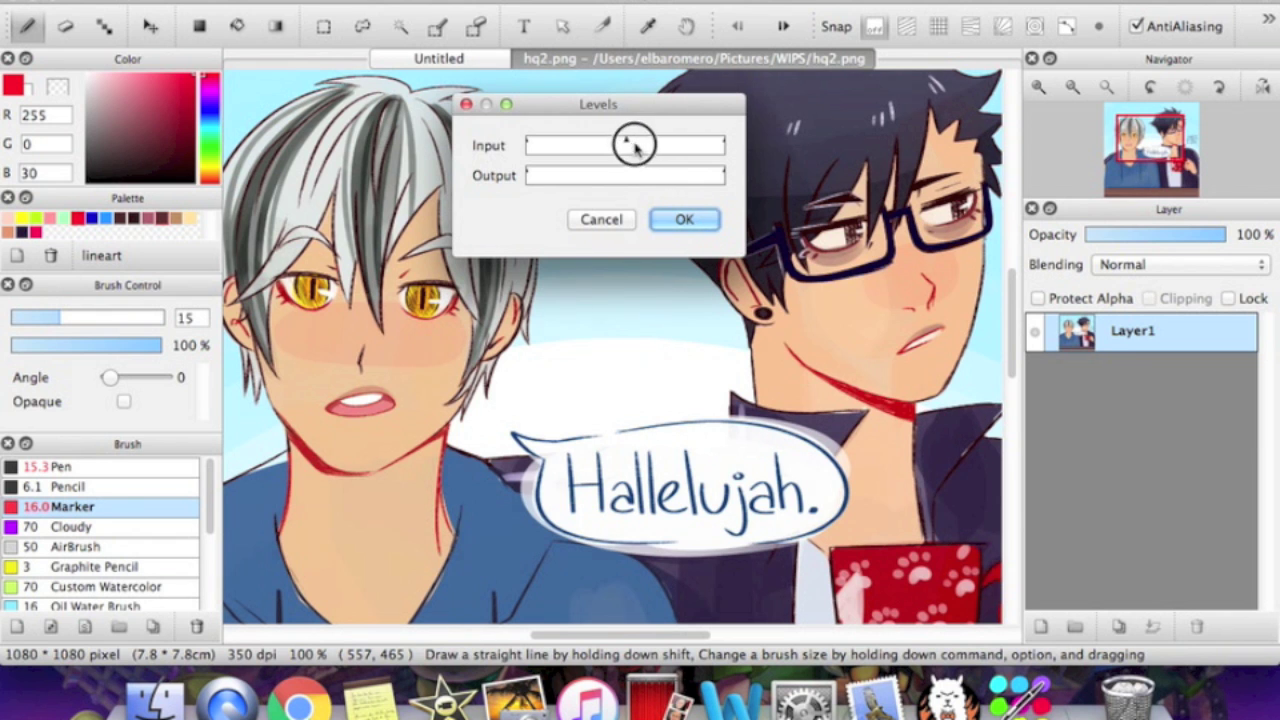
pyautogui.moveTo(632, 150); pyautogui.dragTo(641, 150)
pyautogui.moveTo(527, 172)
pyautogui.mouseDown()
pyautogui.moveTo(574, 177)
pyautogui.moveTo(502, 172)
pyautogui.mouseUp()
pyautogui.moveTo(723, 174)
pyautogui.mouseDown()
pyautogui.moveTo(688, 172)
pyautogui.moveTo(760, 175)
pyautogui.moveTo(716, 143)
pyautogui.moveTo(738, 143)
pyautogui.moveTo(683, 141)
pyautogui.moveTo(736, 143)
pyautogui.mouseUp()
pyautogui.moveTo(529, 143)
pyautogui.mouseDown()
pyautogui.moveTo(560, 146)
pyautogui.moveTo(543, 145)
pyautogui.mouseUp()
pyautogui.click(684, 219)
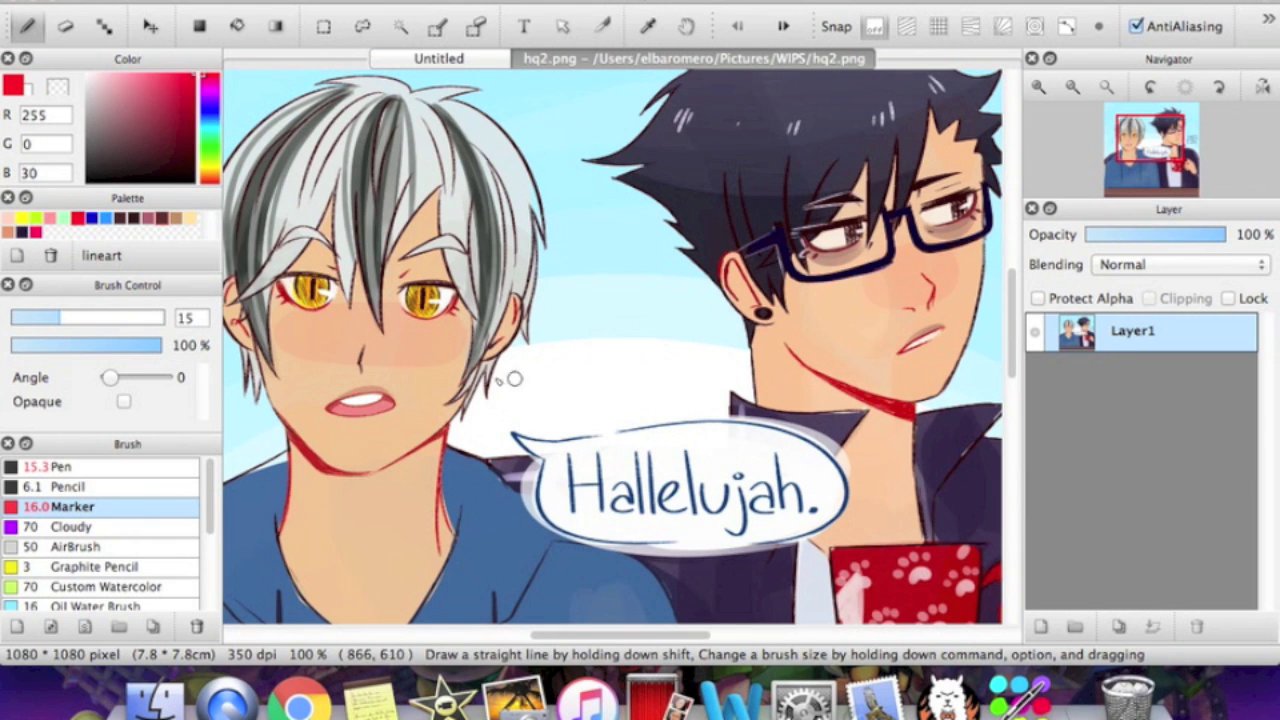
# Return to the Untitled drawing with the SHORTCUT KEYS lettering.
pyautogui.click(221, 2)
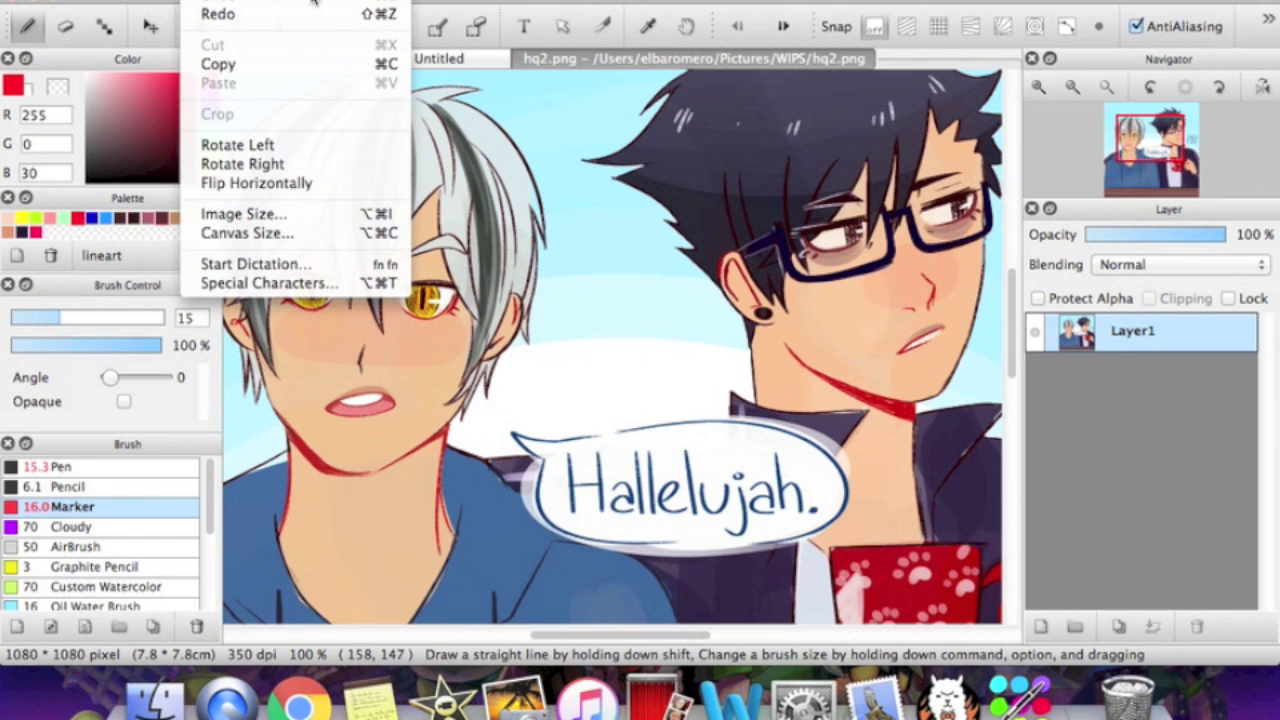
pyautogui.click(1067, 412)
pyautogui.click(460, 61)
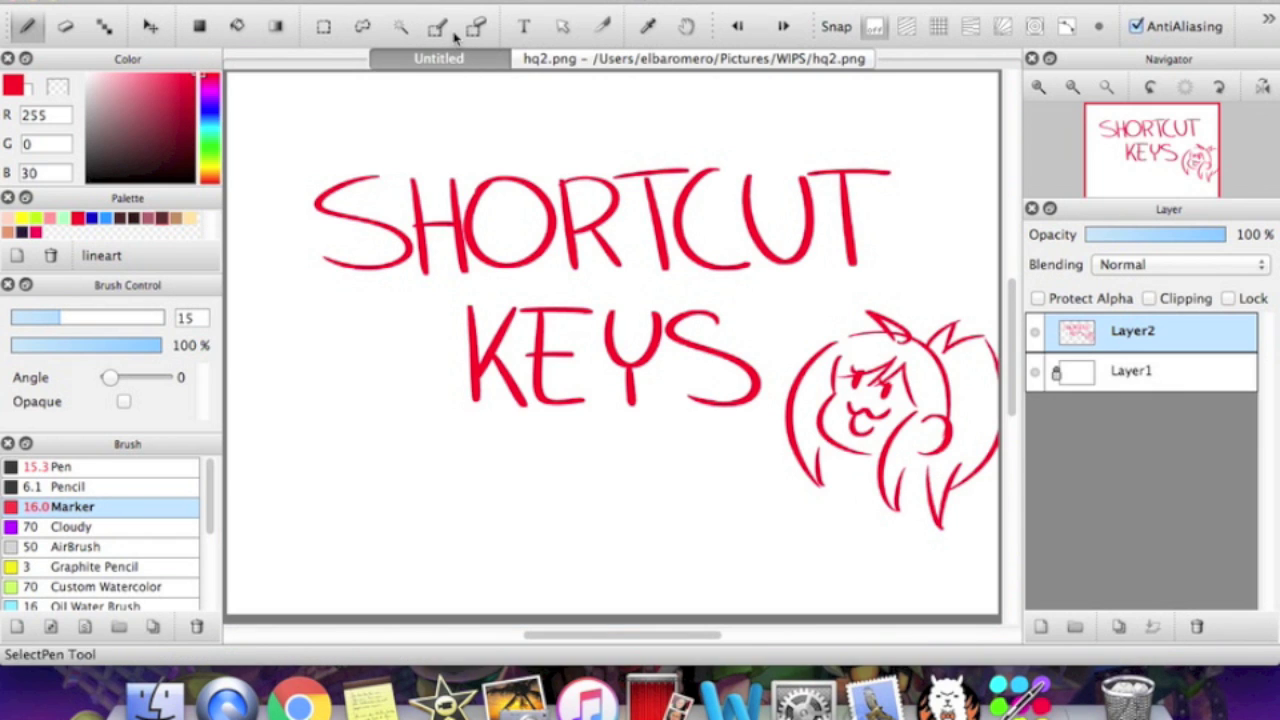
# Draw a straight diagonal Marker line left of the word KEYS and undo it.
pyautogui.click(274, 294)
pyautogui.keyDown('shift'); pyautogui.click(366, 492); pyautogui.keyUp('shift')
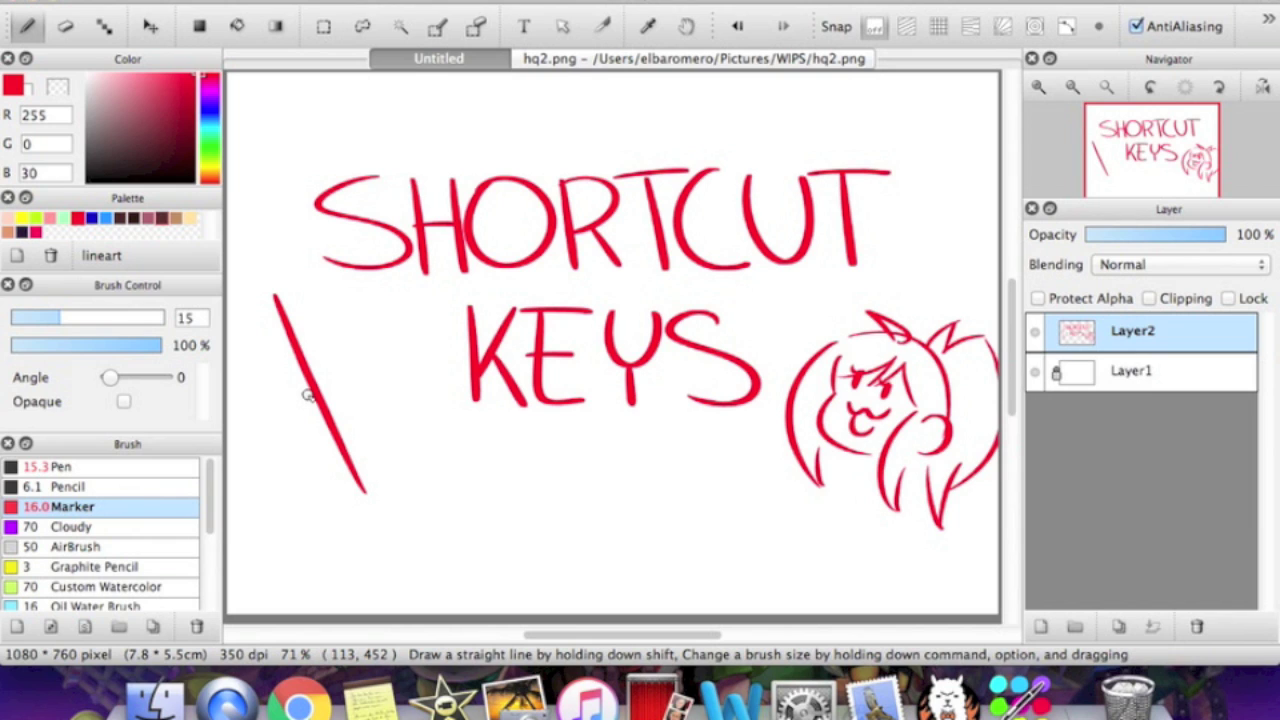
pyautogui.press('super+z')
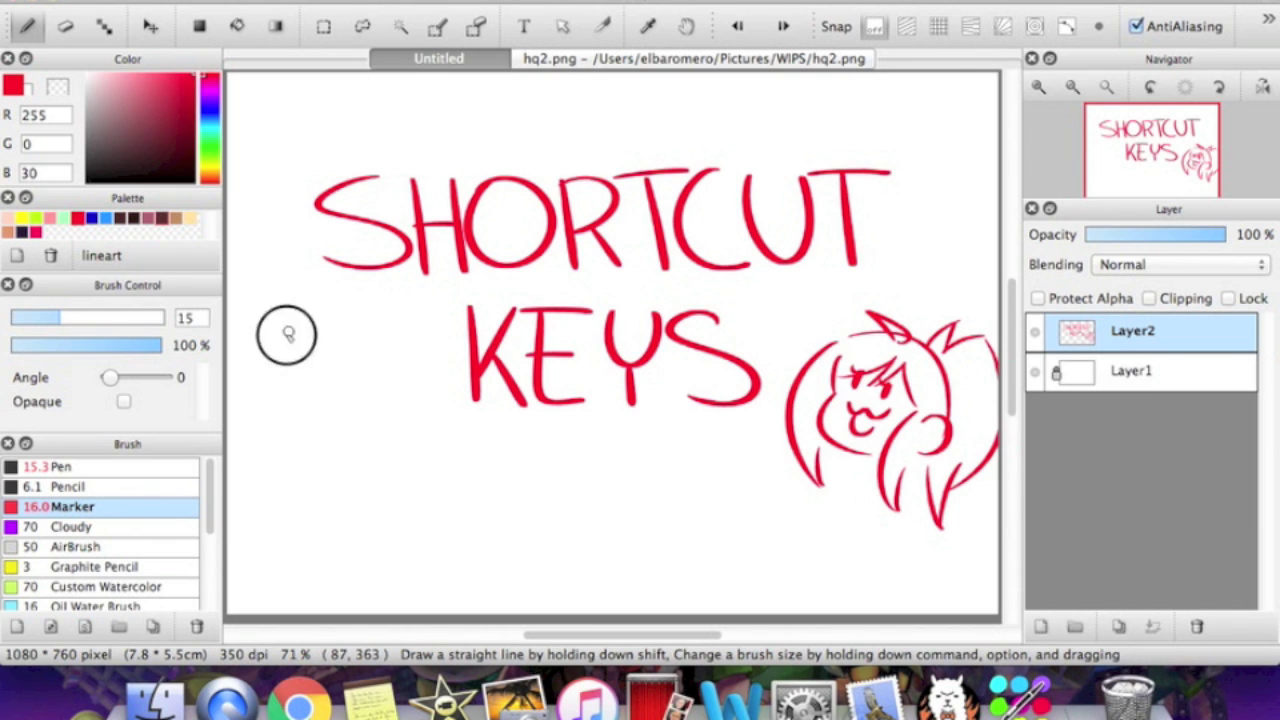
# Draw several freehand diagonal test strokes left of KEYS, undoing and redoing them and leaving the area blank.
pyautogui.moveTo(287, 332); pyautogui.dragTo(316, 496)
pyautogui.press('super+z')
pyautogui.moveTo(284, 328); pyautogui.dragTo(340, 484)
pyautogui.press('super+z')
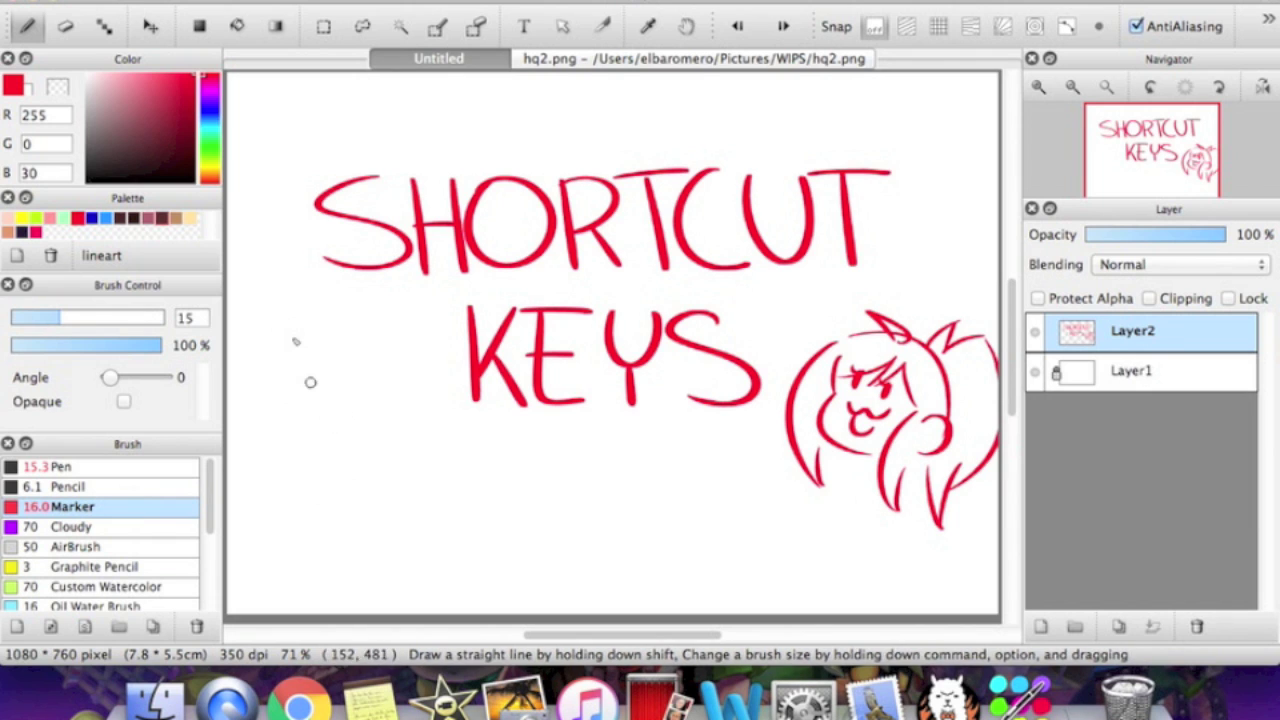
pyautogui.press('super+y')
pyautogui.press('super+z')
pyautogui.moveTo(278, 318); pyautogui.dragTo(346, 440)
pyautogui.press('super+z')
pyautogui.press('super+y')
pyautogui.press('super+z')
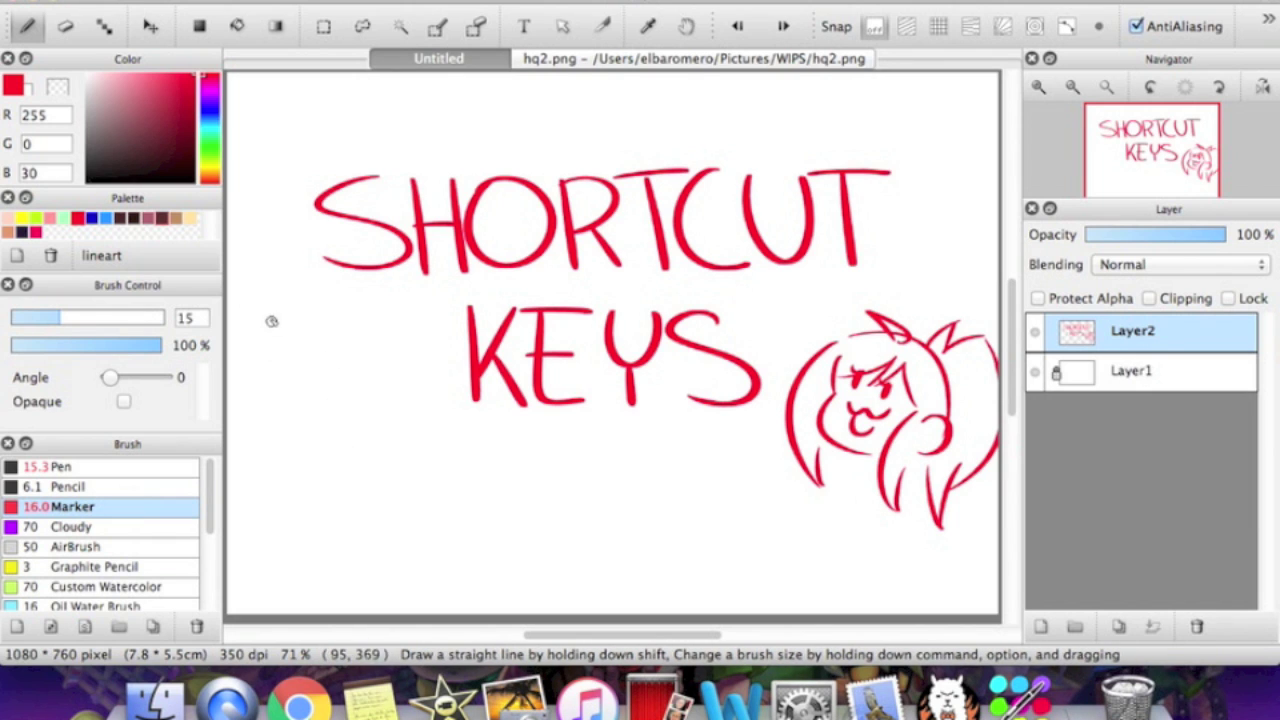
pyautogui.moveTo(271, 306); pyautogui.dragTo(351, 463)
pyautogui.press('super+z')
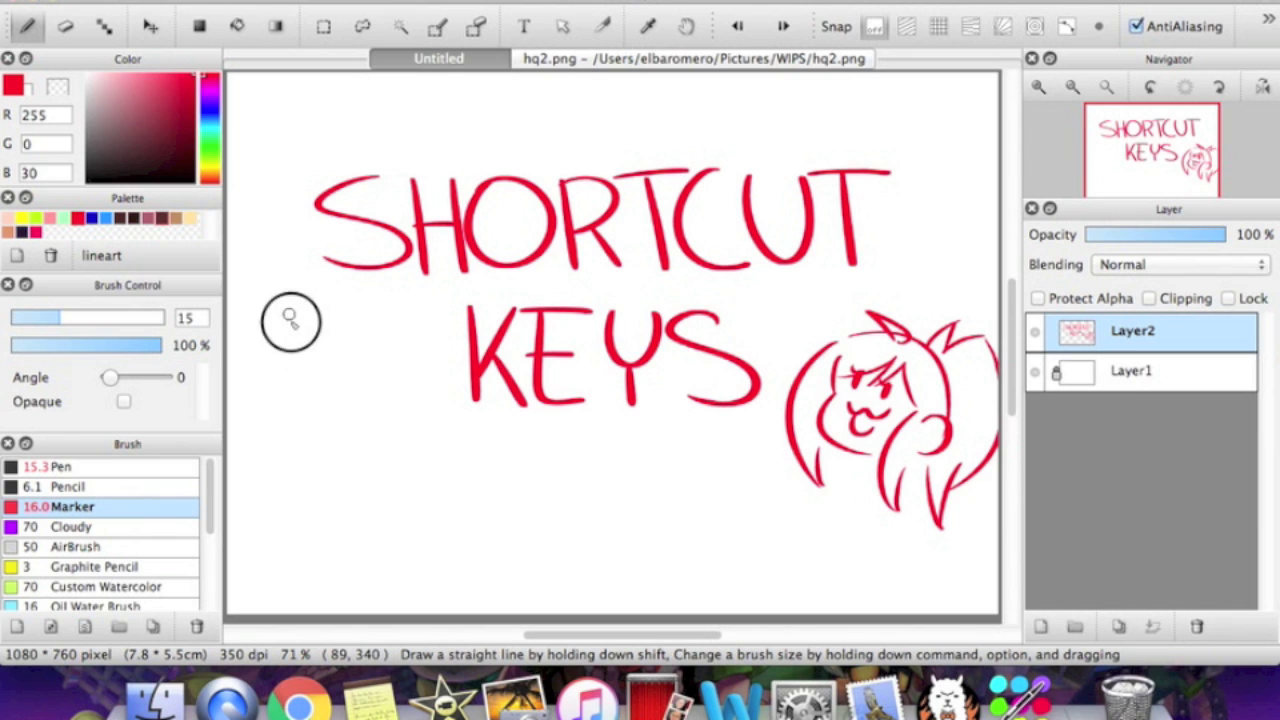
# Draw two diagonal Marker strokes left of the word KEYS, undoing, redoing and undoing them again.
pyautogui.moveTo(288, 313); pyautogui.dragTo(368, 453)
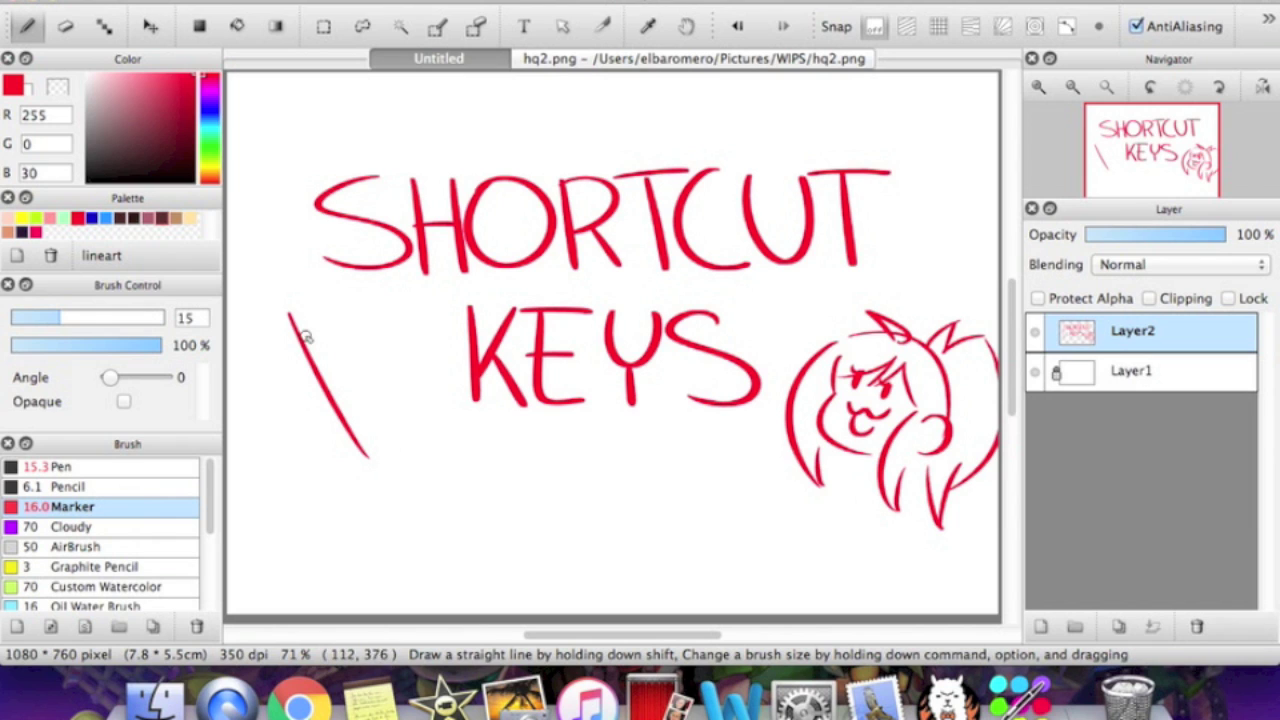
pyautogui.moveTo(298, 306); pyautogui.dragTo(357, 421)
pyautogui.press('super+z')
pyautogui.press('super+z')
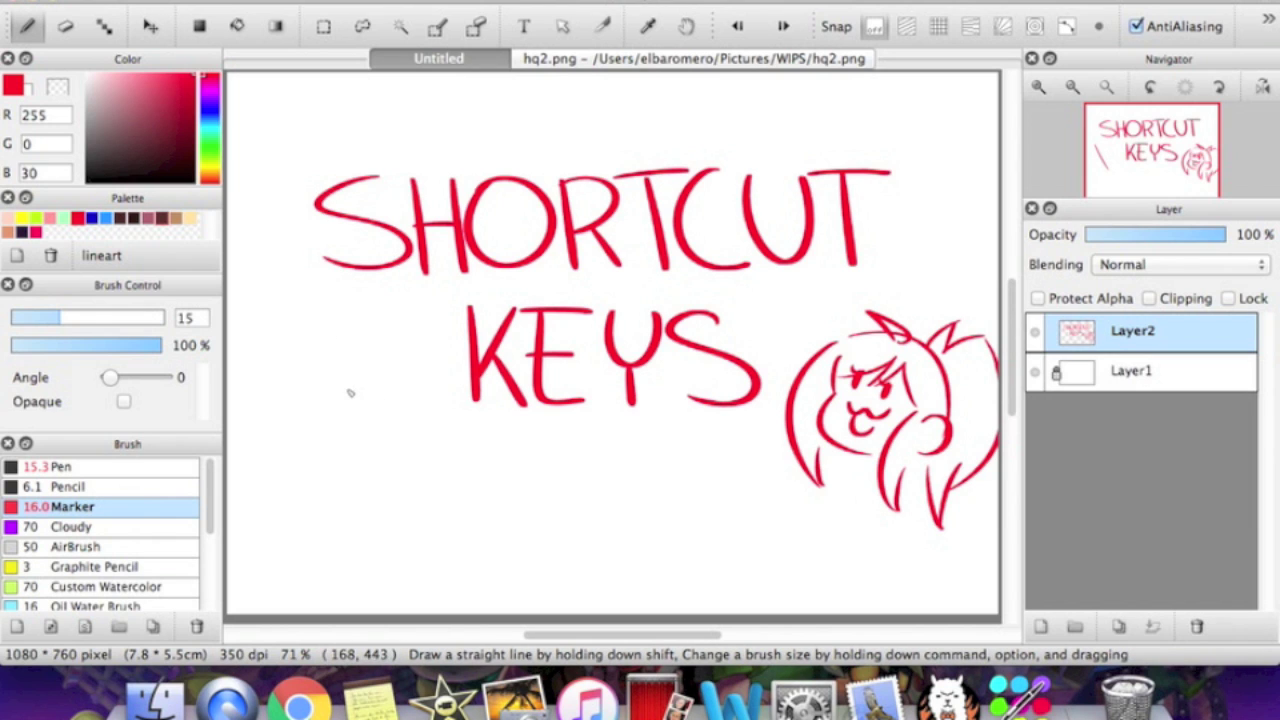
pyautogui.press('super+y')
pyautogui.press('super+z')
# Draw another pair of diagonal strokes left of KEYS one after the other, undoing each and redoing the second before removing it.
pyautogui.moveTo(270, 323); pyautogui.dragTo(362, 462)
pyautogui.press('super+z')
pyautogui.moveTo(288, 316); pyautogui.dragTo(366, 434)
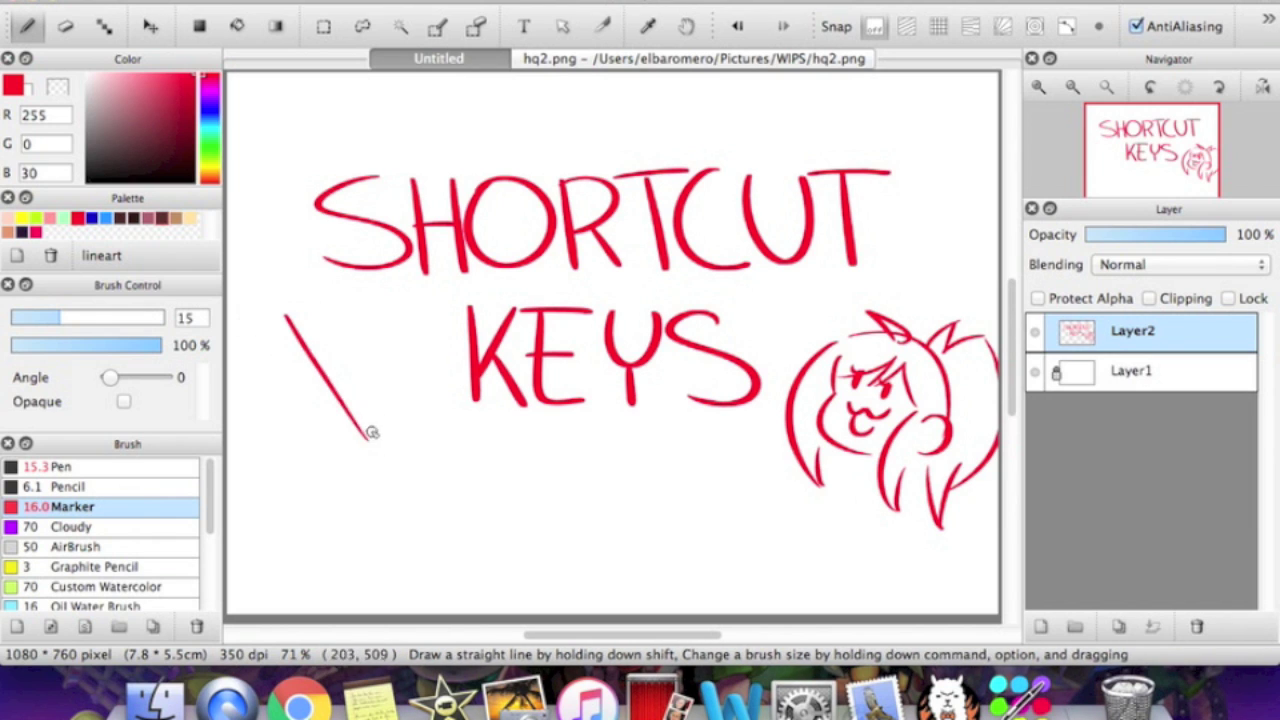
pyautogui.press('super+z')
pyautogui.press('super+y')
pyautogui.press('super+z')
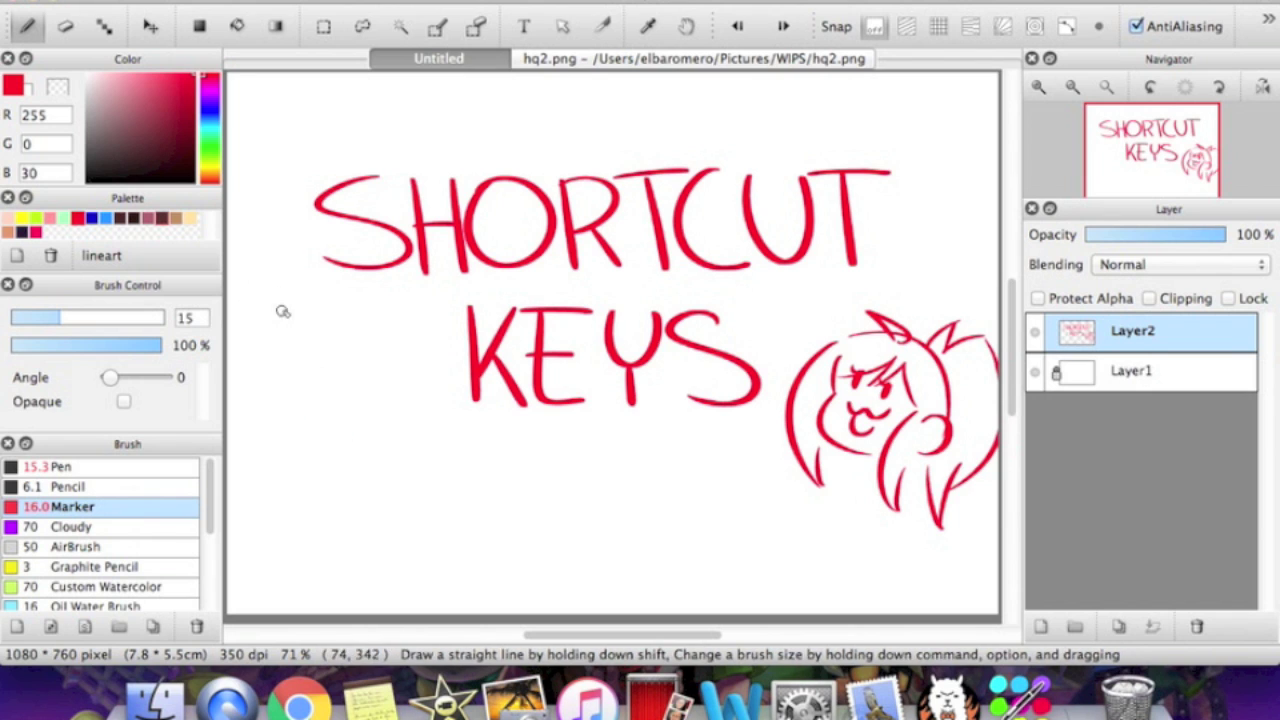
# Look up the Undo and Redo commands, redoing and undoing the last test strokes on the canvas.
pyautogui.click(205, 1)
pyautogui.press('Escape')
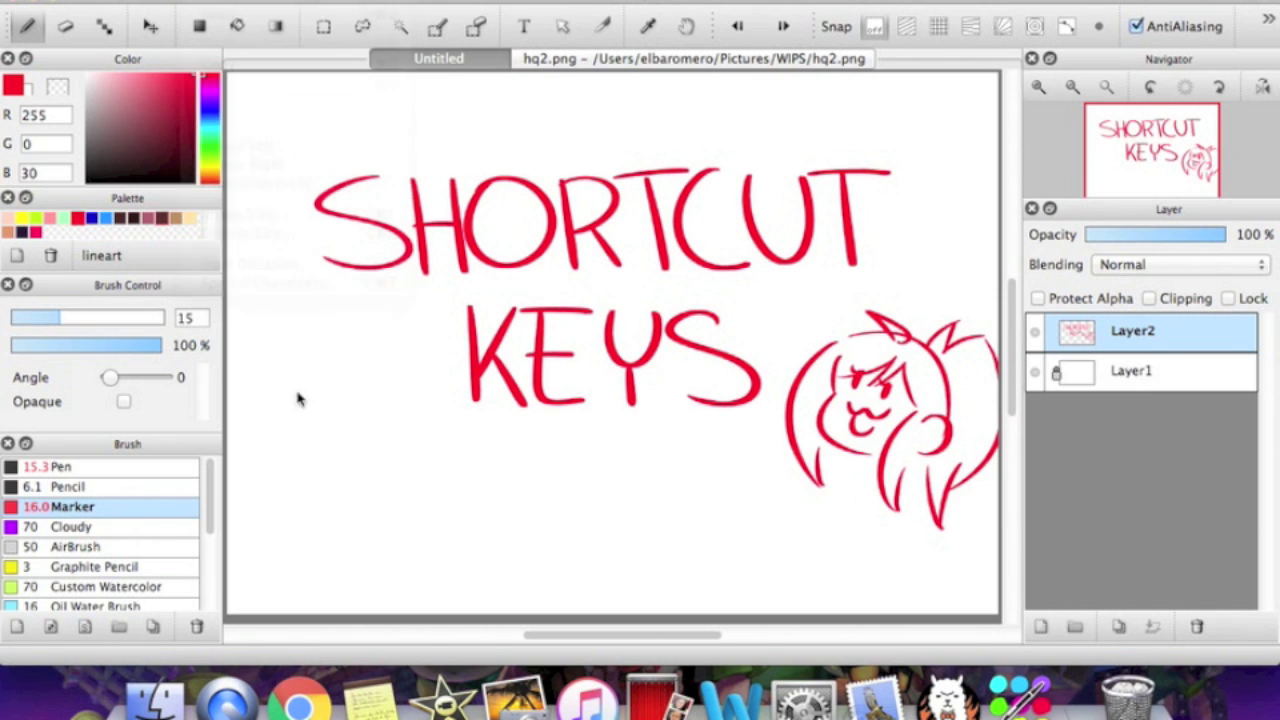
pyautogui.press('super+y')
pyautogui.press('super+z')
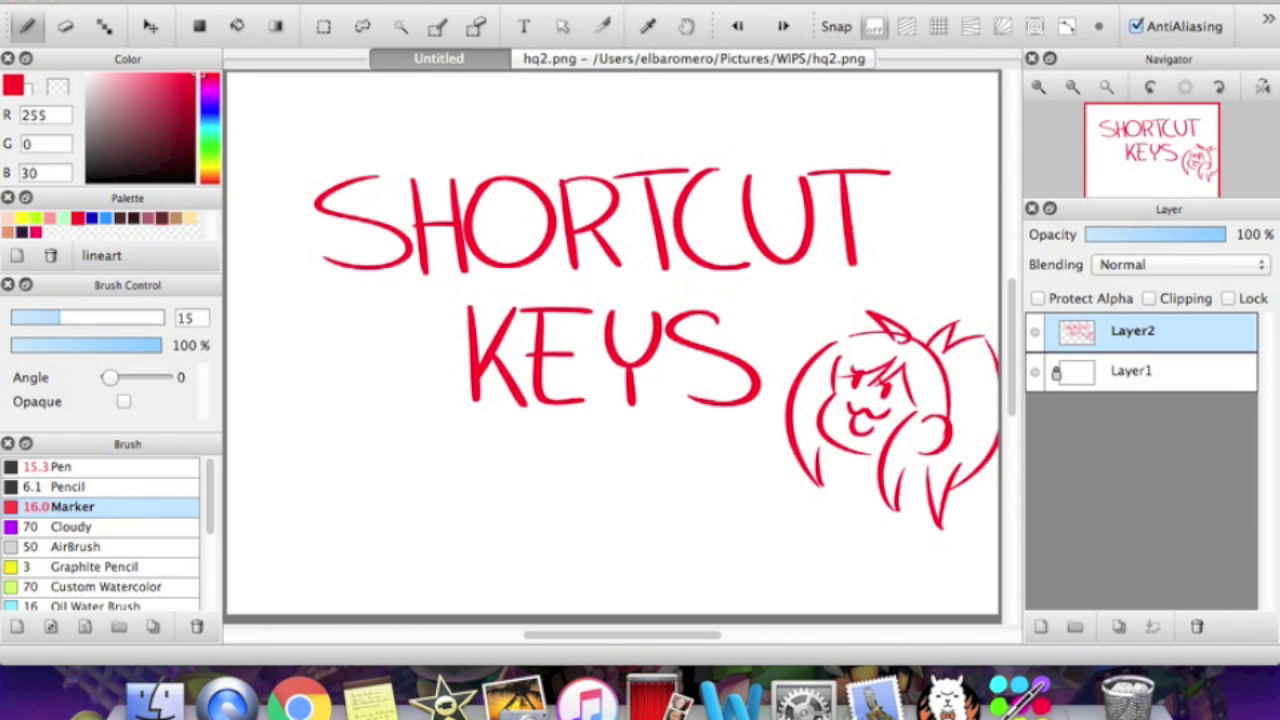
pyautogui.click(200, 1)
pyautogui.moveTo(250, 1)
pyautogui.press('Escape')
pyautogui.press('super+y')
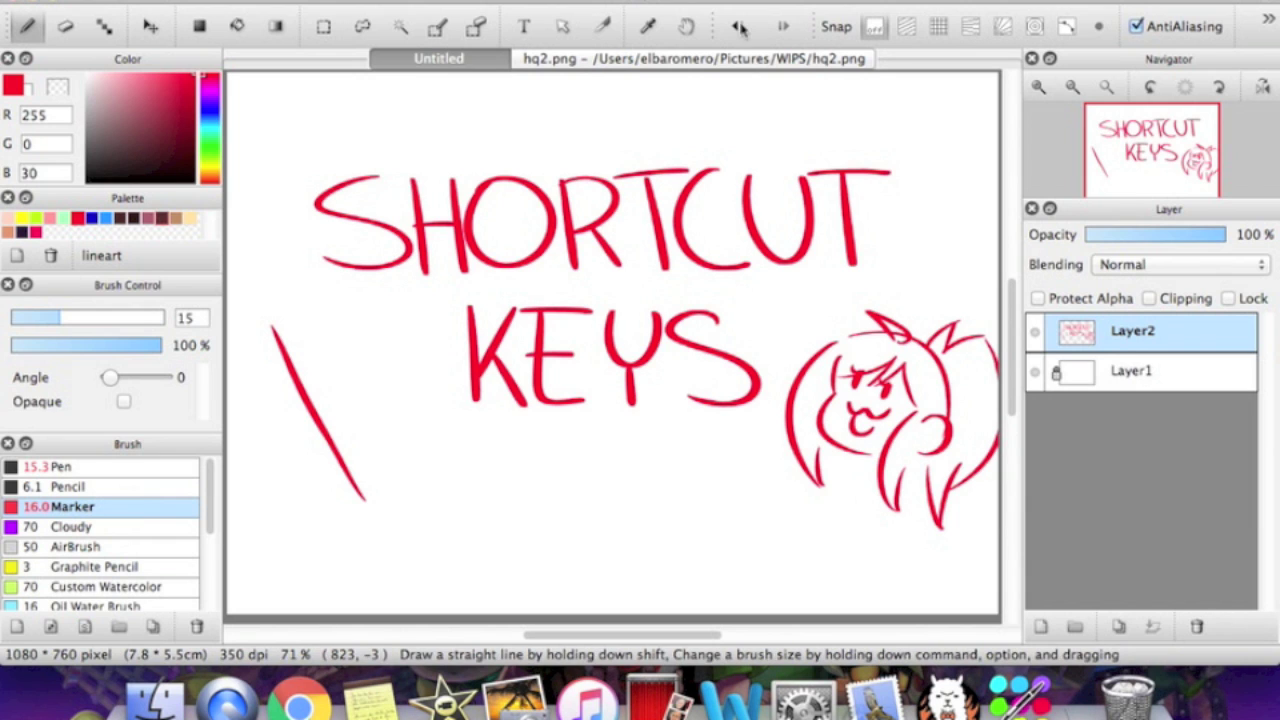
pyautogui.press('super+z')
# Draw a steep, nearly vertical Marker stroke left of KEYS and alternately undo and redo it twice.
pyautogui.moveTo(308, 338); pyautogui.dragTo(340, 462)
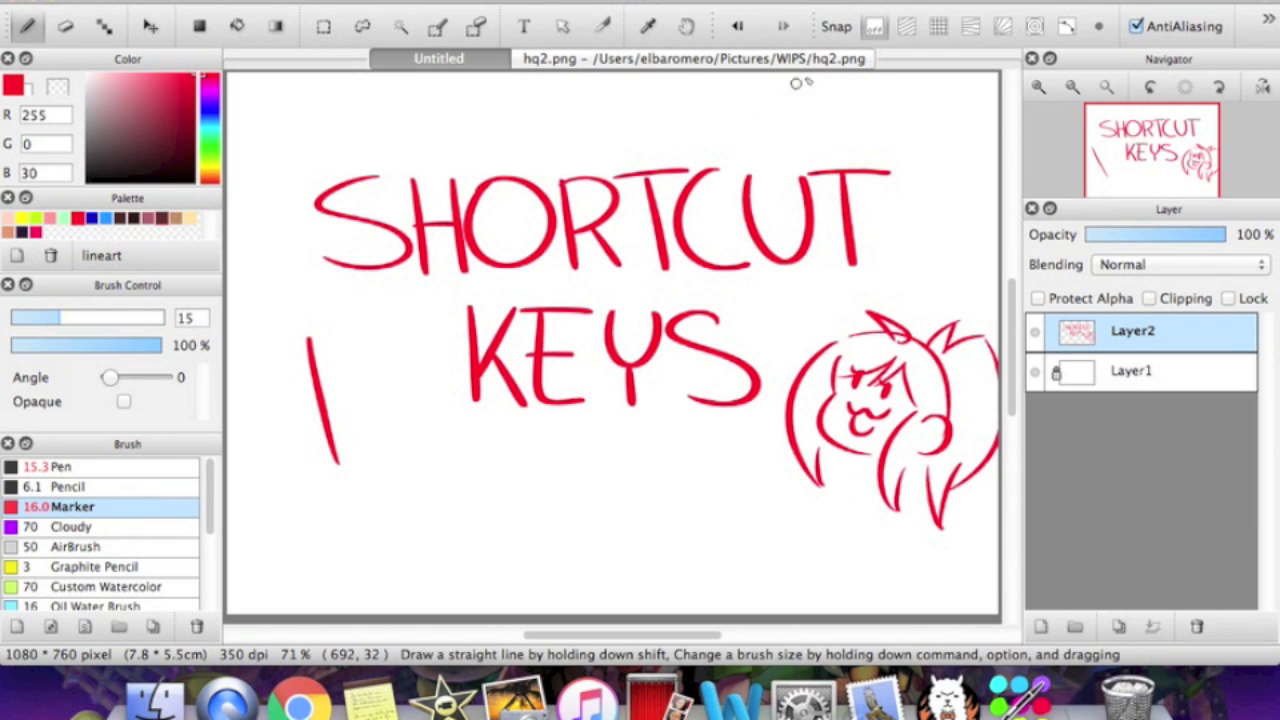
pyautogui.click(740, 27)
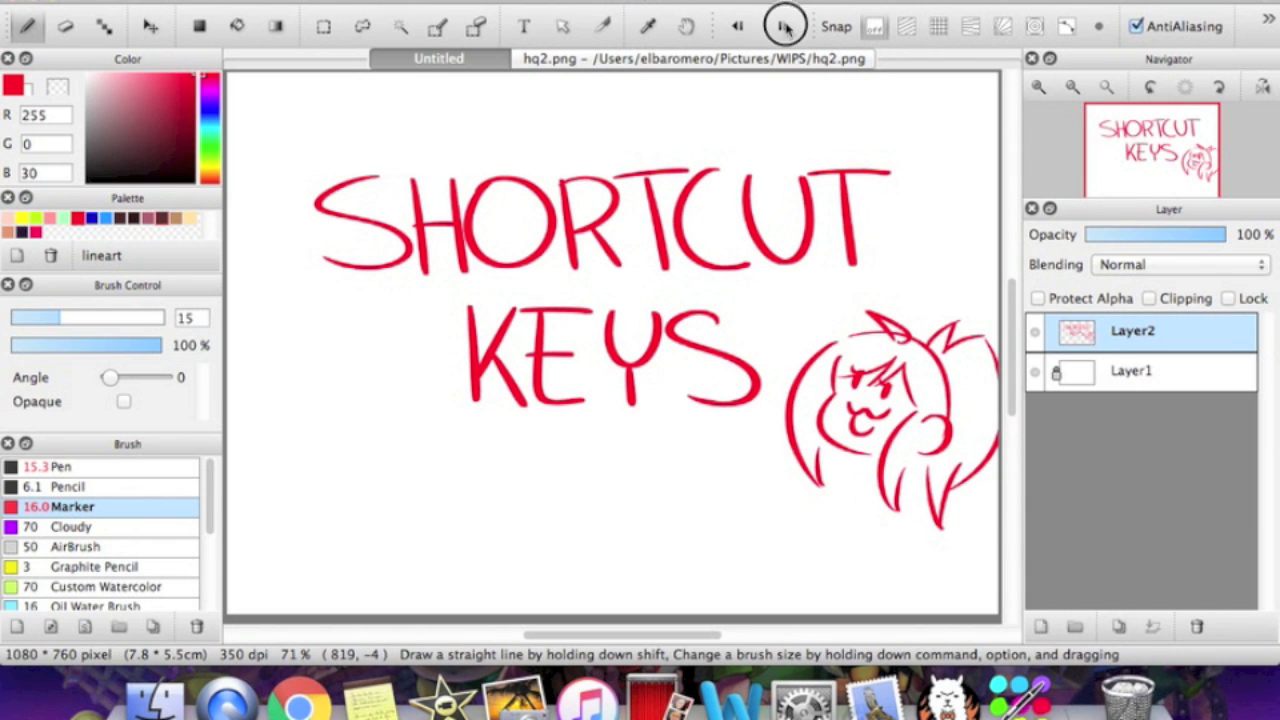
pyautogui.click(785, 26)
pyautogui.click(737, 27)
pyautogui.click(785, 26)
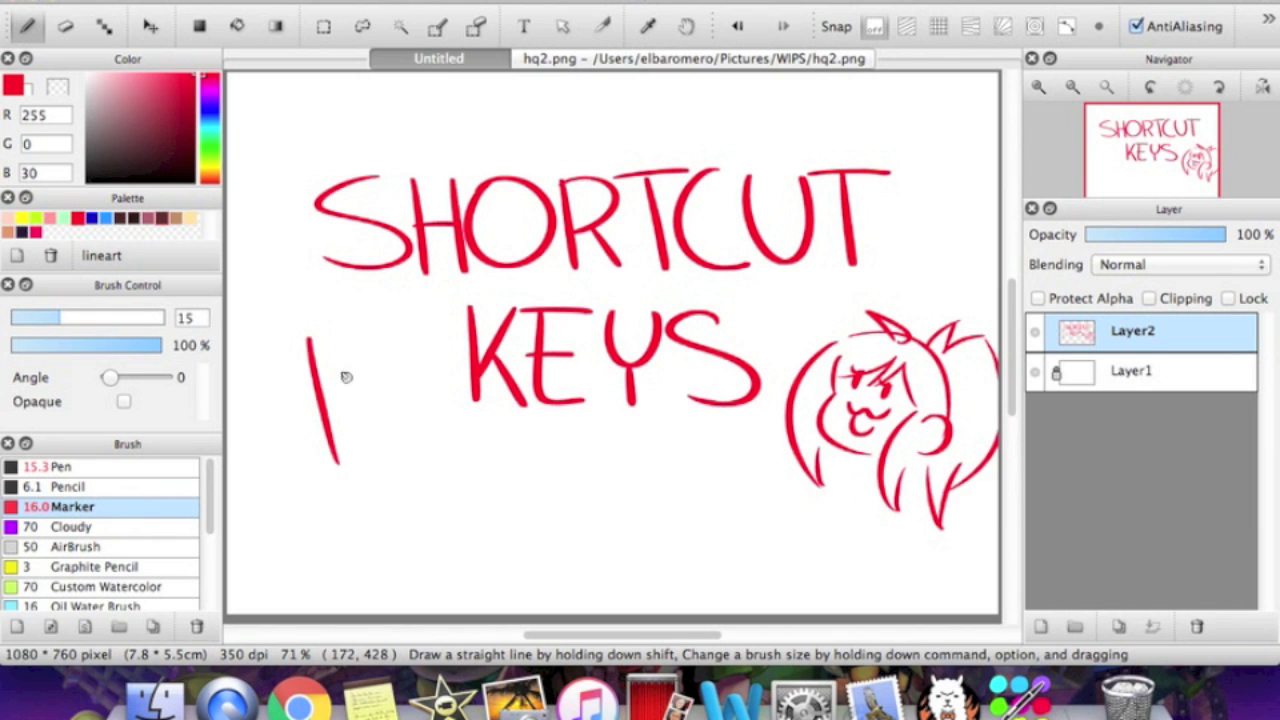
# Add a second short stroke beside the steep one and undo both strokes.
pyautogui.moveTo(350, 335); pyautogui.dragTo(378, 440)
pyautogui.press('super+z')
pyautogui.press('super+z')
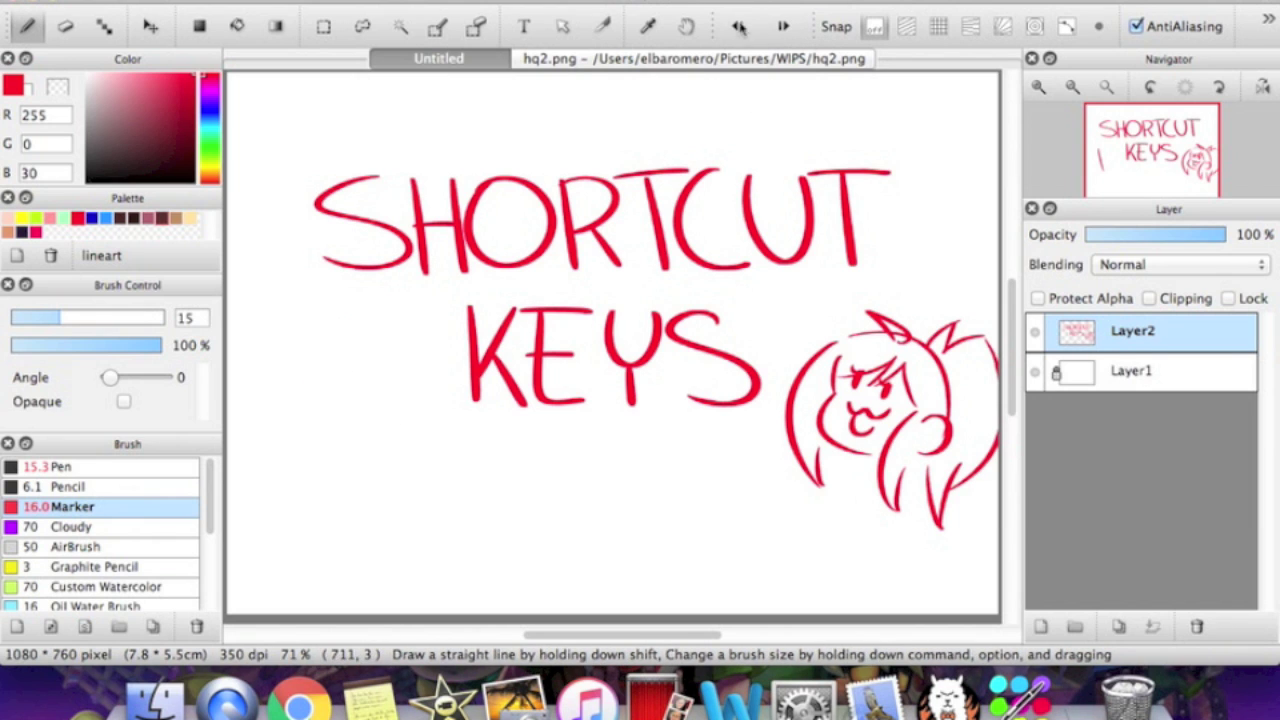
# Draw a series of six diagonal test strokes left of KEYS, undoing each one right after drawing it.
pyautogui.moveTo(295, 352); pyautogui.dragTo(336, 457)
pyautogui.press('super+z')
pyautogui.moveTo(302, 338); pyautogui.dragTo(356, 450)
pyautogui.press('super+z')
pyautogui.moveTo(270, 337); pyautogui.dragTo(336, 484)
pyautogui.press('super+z')
pyautogui.moveTo(304, 317); pyautogui.dragTo(377, 463)
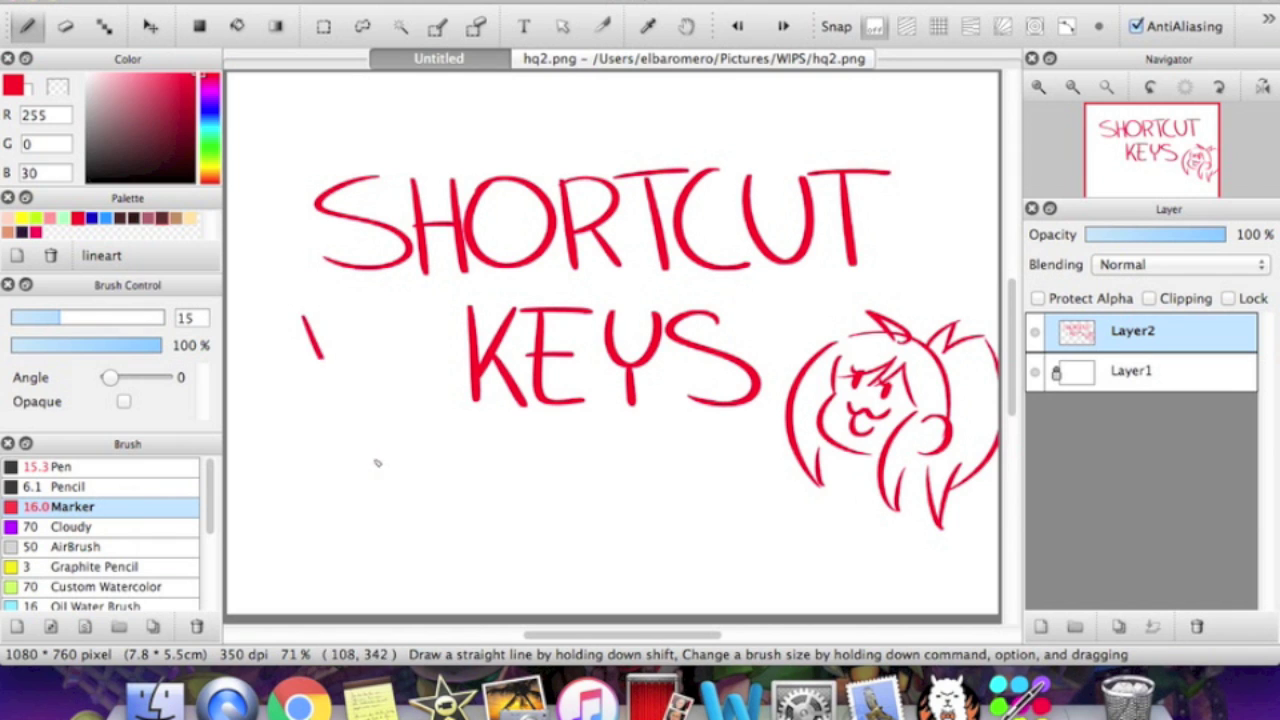
pyautogui.press('super+z')
pyautogui.moveTo(300, 340); pyautogui.dragTo(357, 451)
pyautogui.press('super+z')
pyautogui.moveTo(292, 352); pyautogui.dragTo(326, 436)
pyautogui.press('super+z')
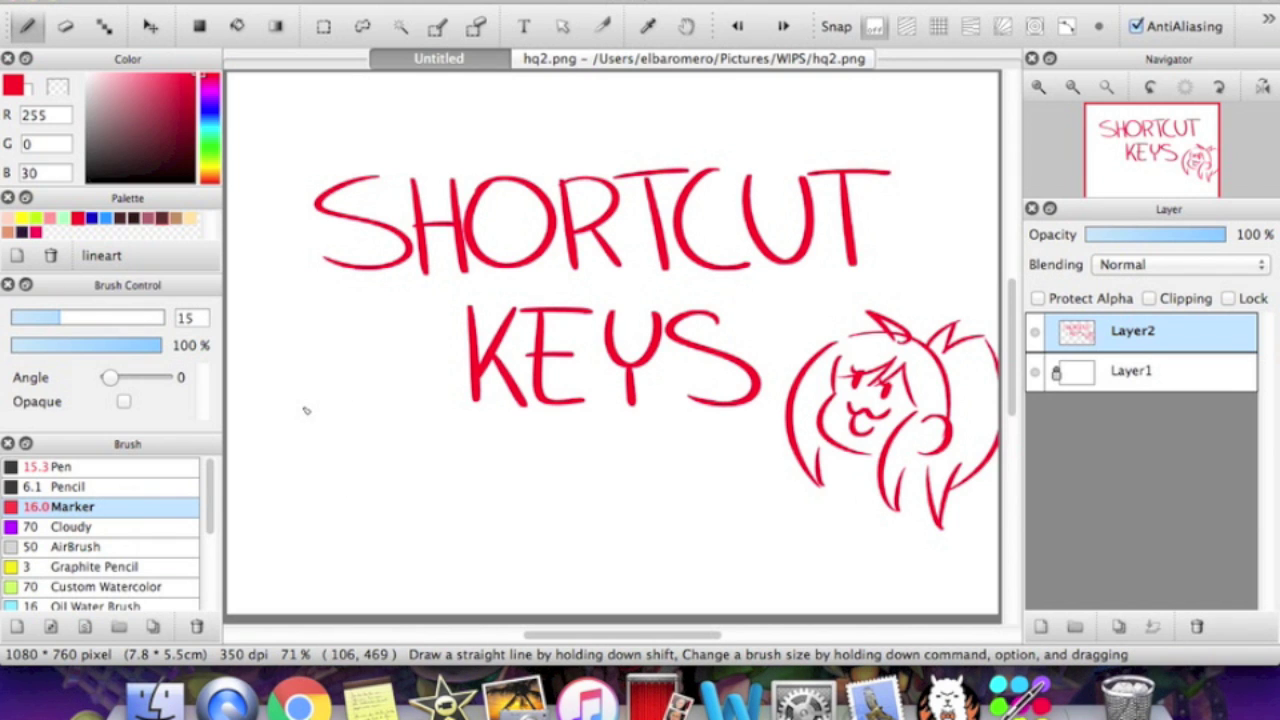
# Check the copy and paste shortcuts, draw a diagonal Marker line below left of KEYS, and enclose it with a lasso selection.
pyautogui.click(209, 3)
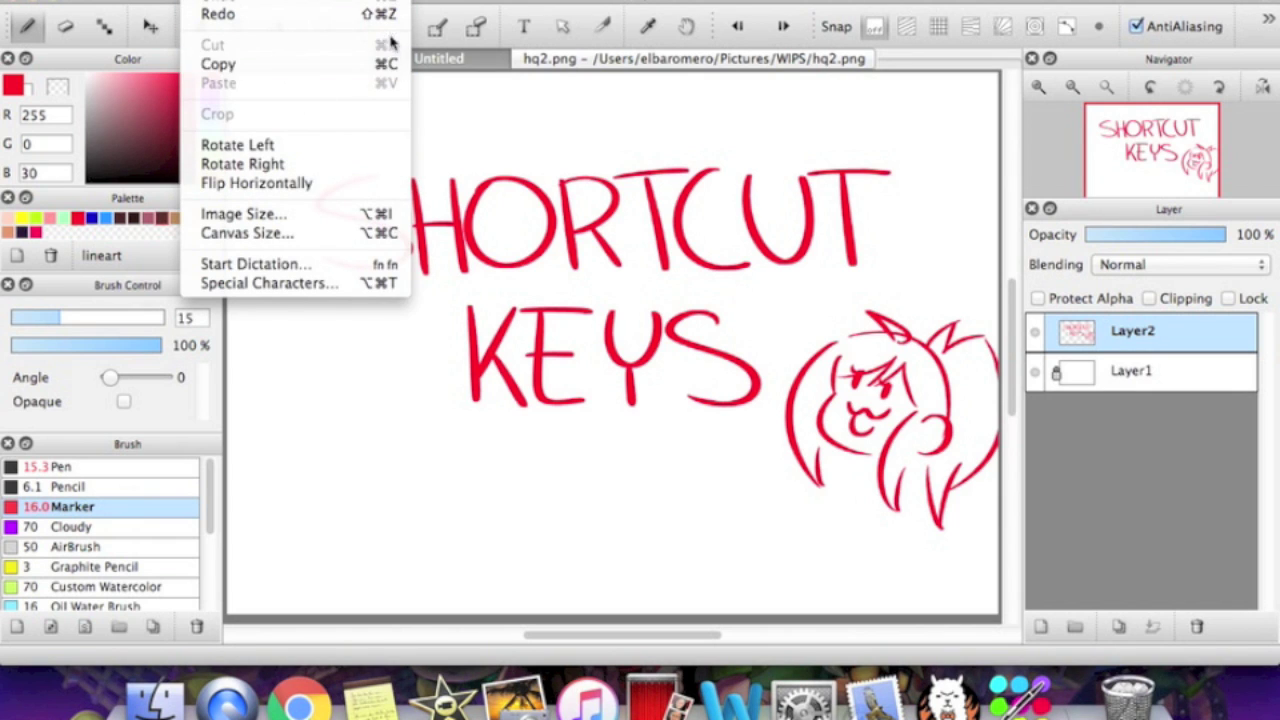
pyautogui.click(326, 389)
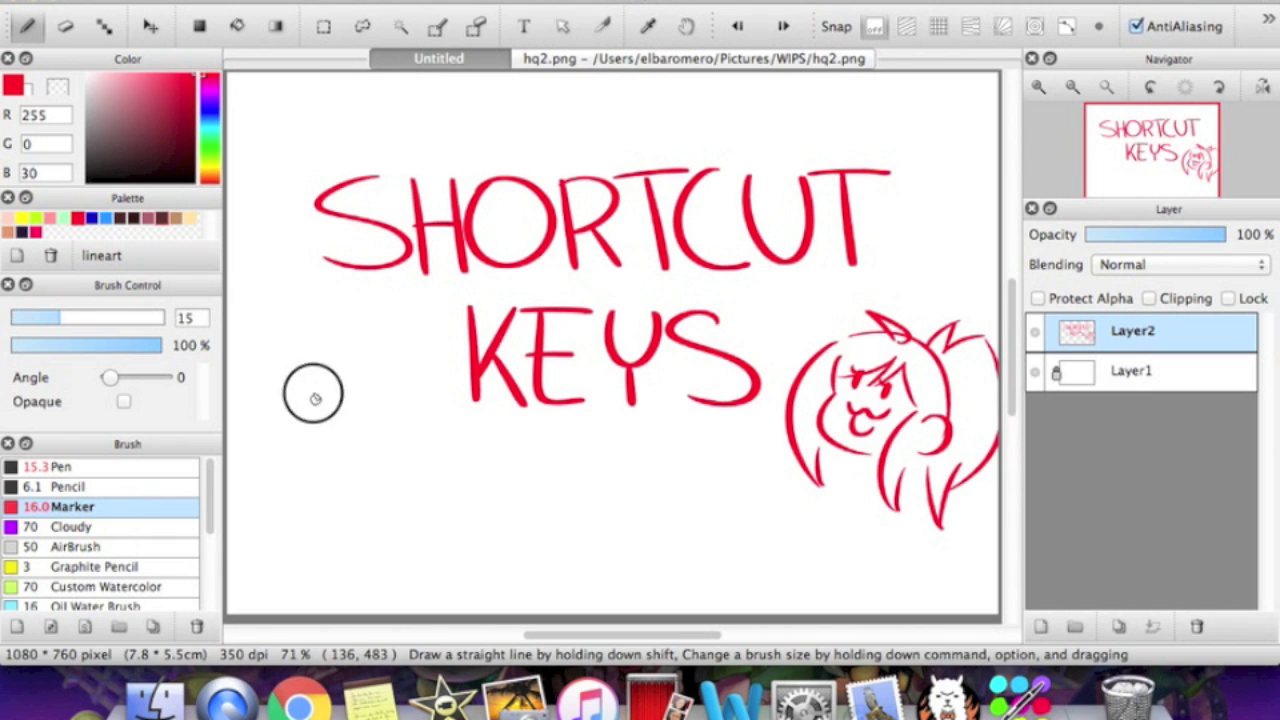
pyautogui.moveTo(312, 394); pyautogui.dragTo(353, 512)
pyautogui.click(362, 27)
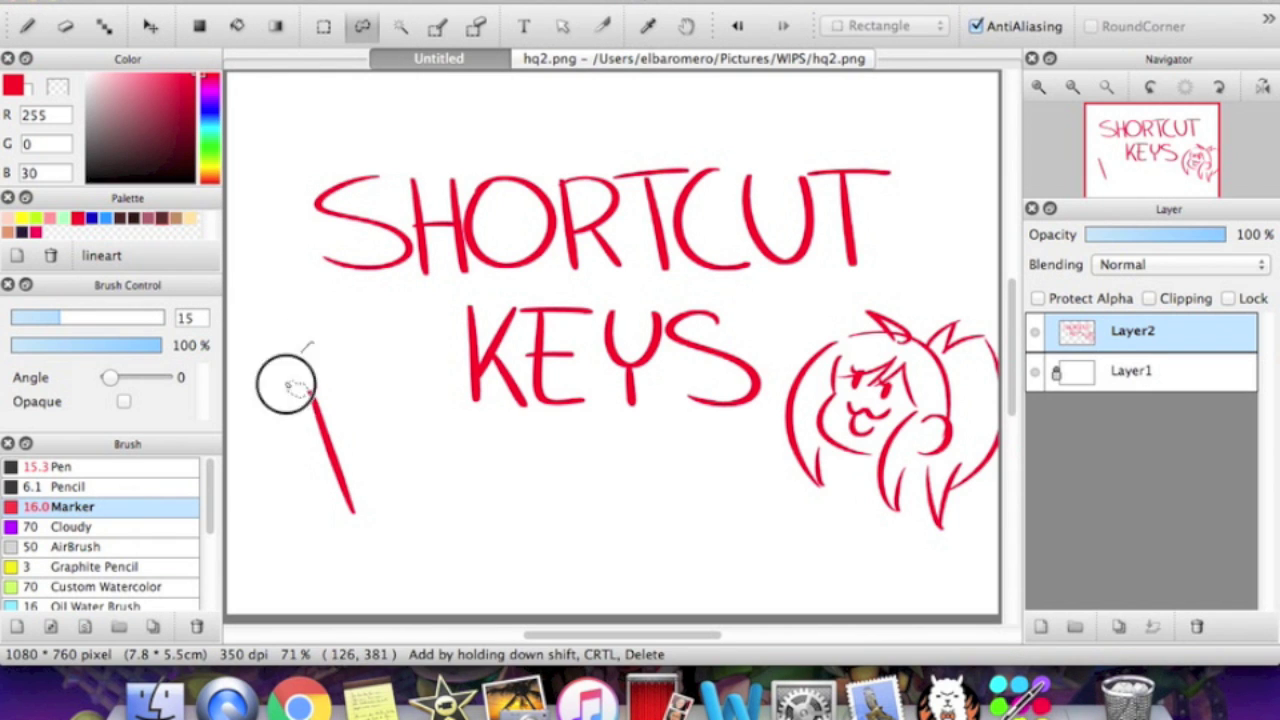
pyautogui.moveTo(286, 374); pyautogui.dragTo(305, 345)
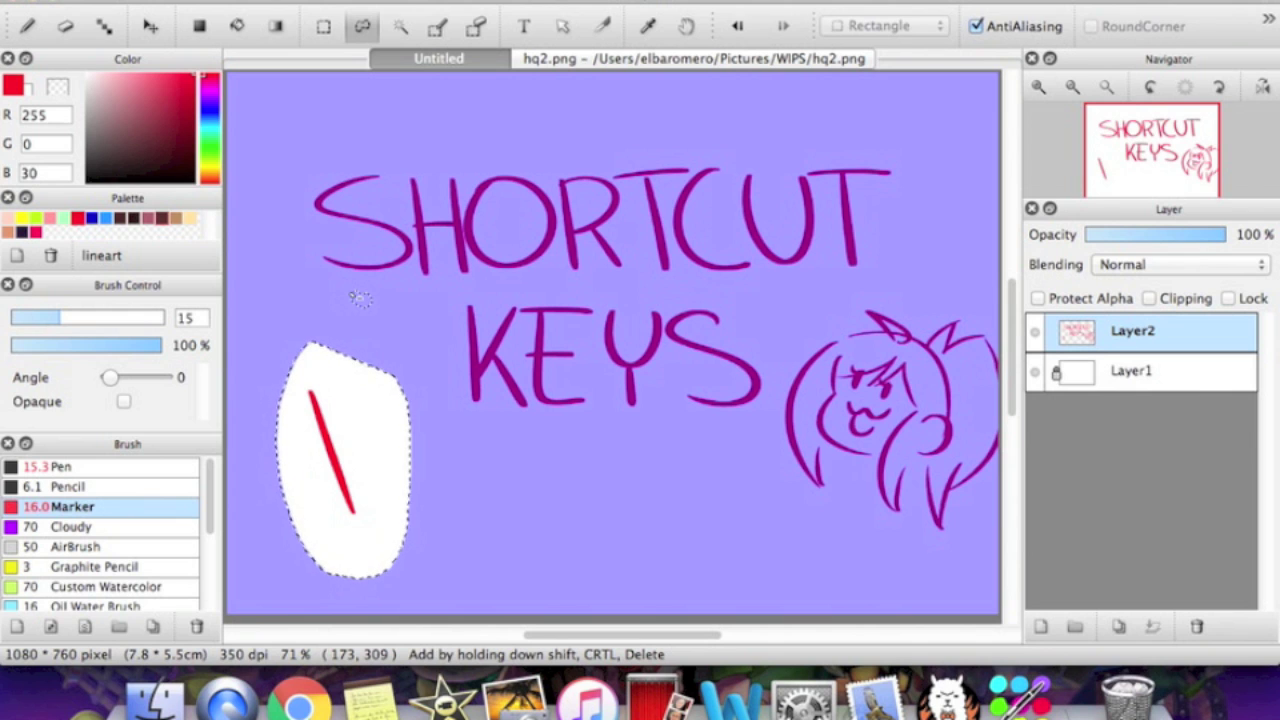
# Place a copy of the selected line on a new layer, move it up and to the right of the original, and deselect.
pyautogui.press('super+shift+n')
pyautogui.click(150, 26)
pyautogui.moveTo(417, 506); pyautogui.dragTo(505, 474)
pyautogui.press('super+d')
# Lasso the original diagonal line, remove it from Layer2, and undo the removal.
pyautogui.press('l')
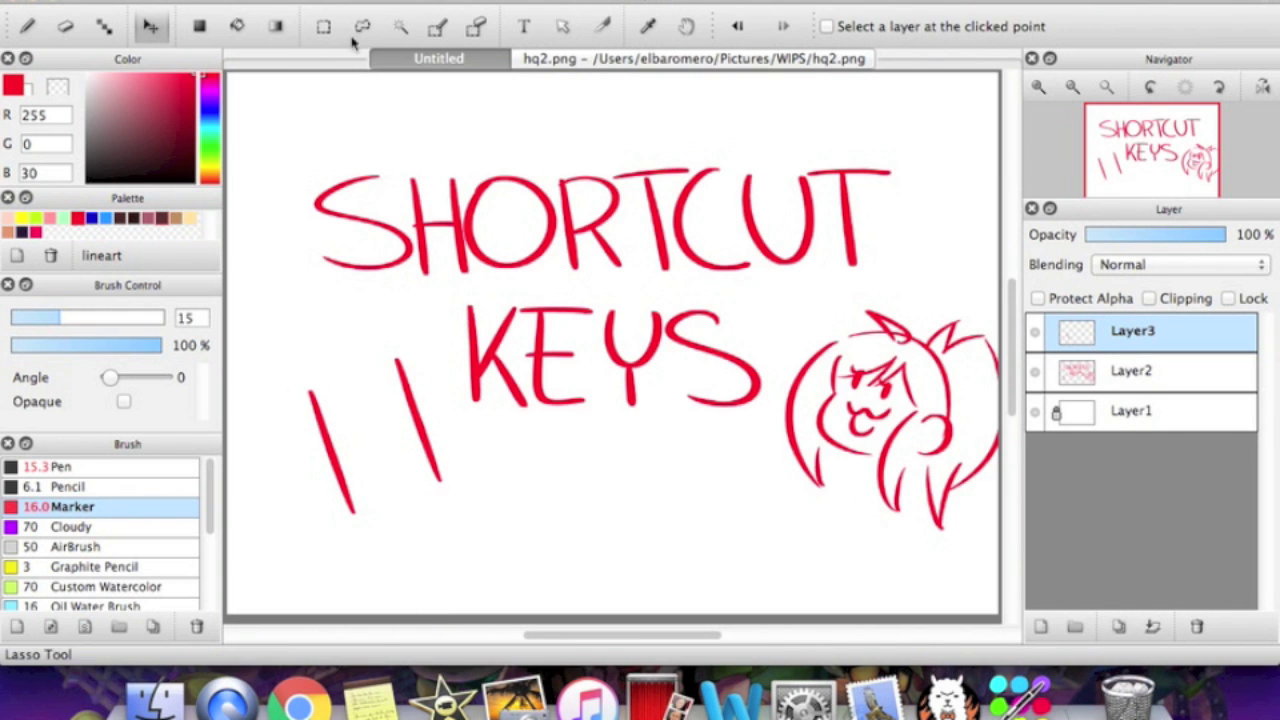
pyautogui.moveTo(268, 350)
pyautogui.mouseDown()
pyautogui.moveTo(372, 370)
pyautogui.moveTo(366, 358)
pyautogui.mouseUp()
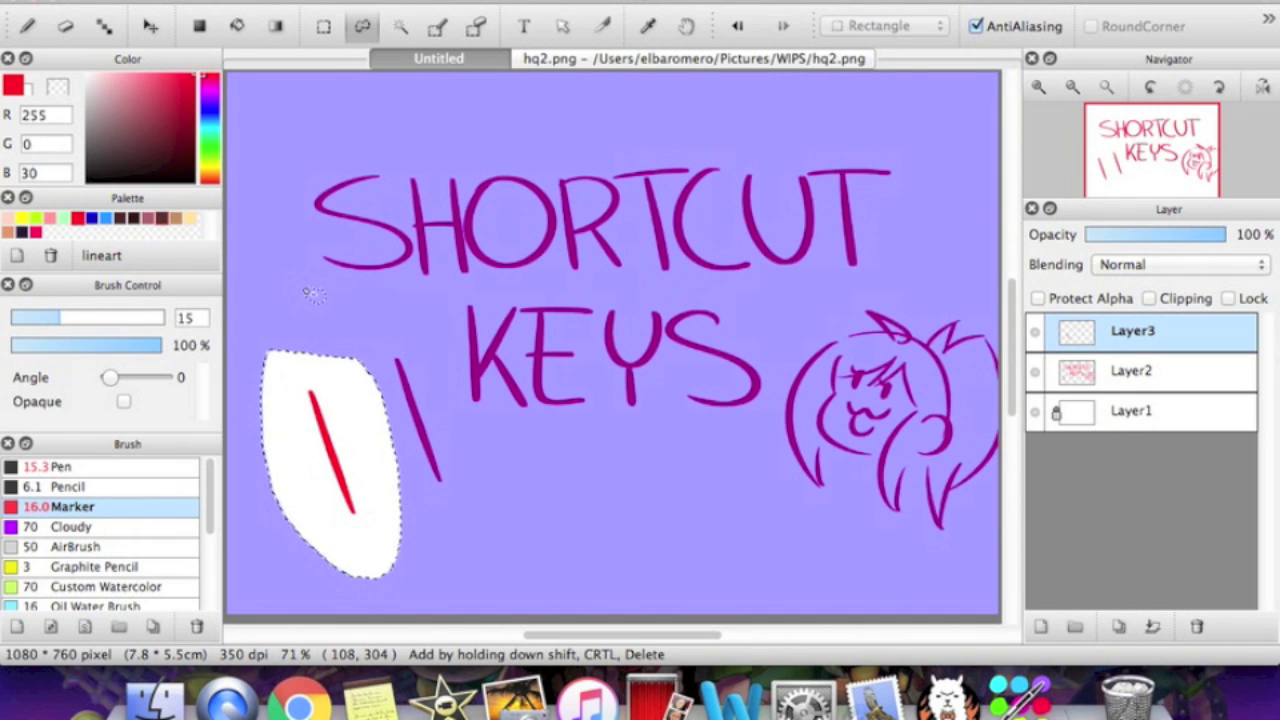
pyautogui.click(1120, 370)
pyautogui.press('Delete')
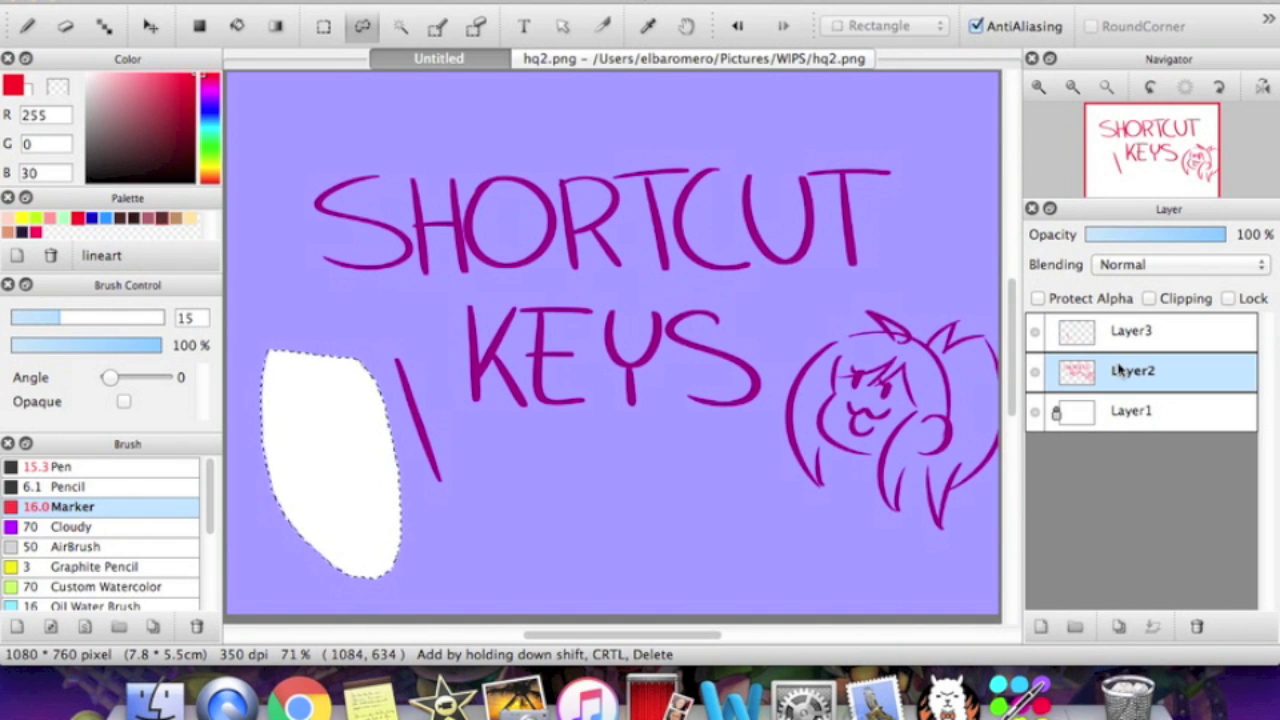
pyautogui.hotkey('ctrl', 'z')
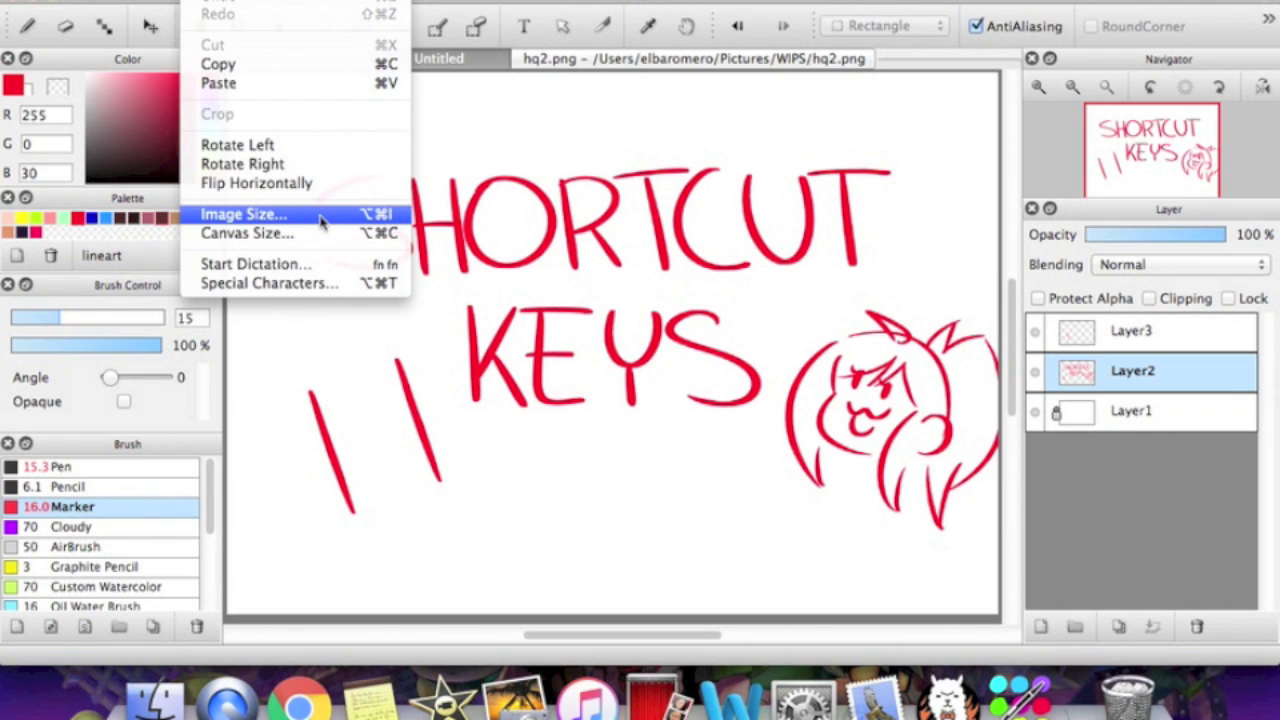
pyautogui.click(572, 136)
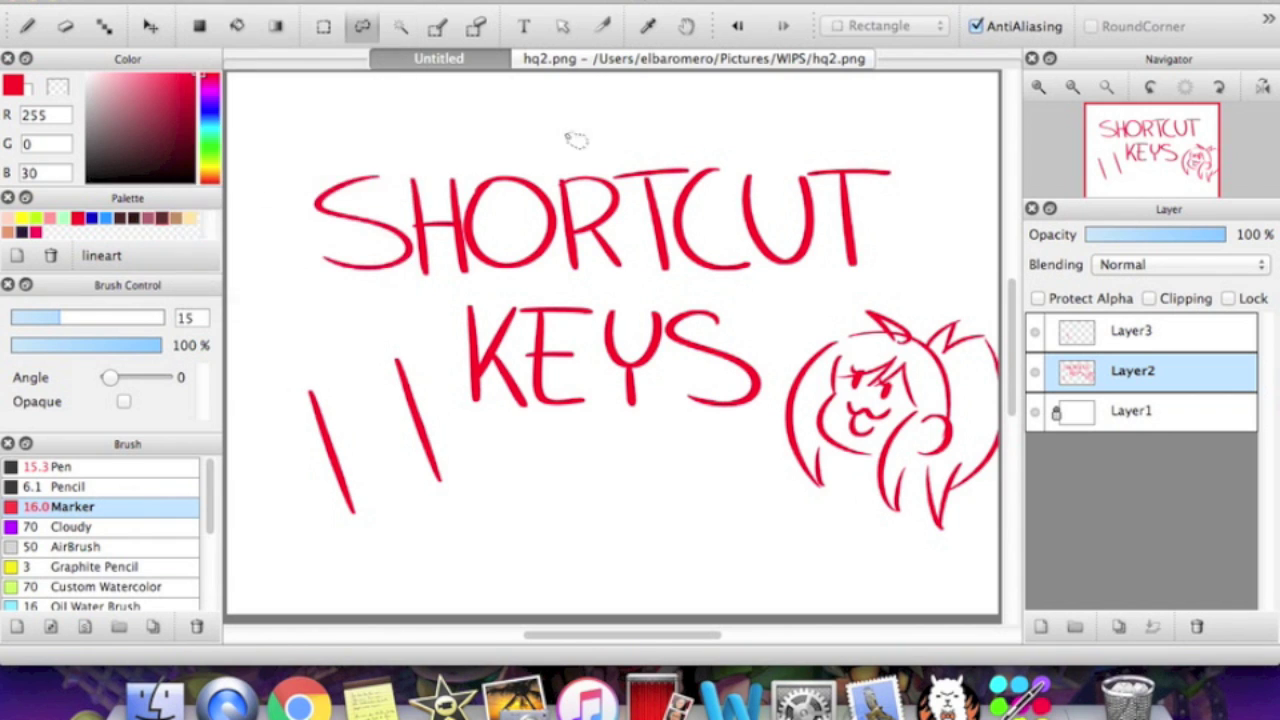
# Switch to the hq2.png picture and zoom out to show the whole image.
pyautogui.click(556, 64)
pyautogui.press('super+minus')
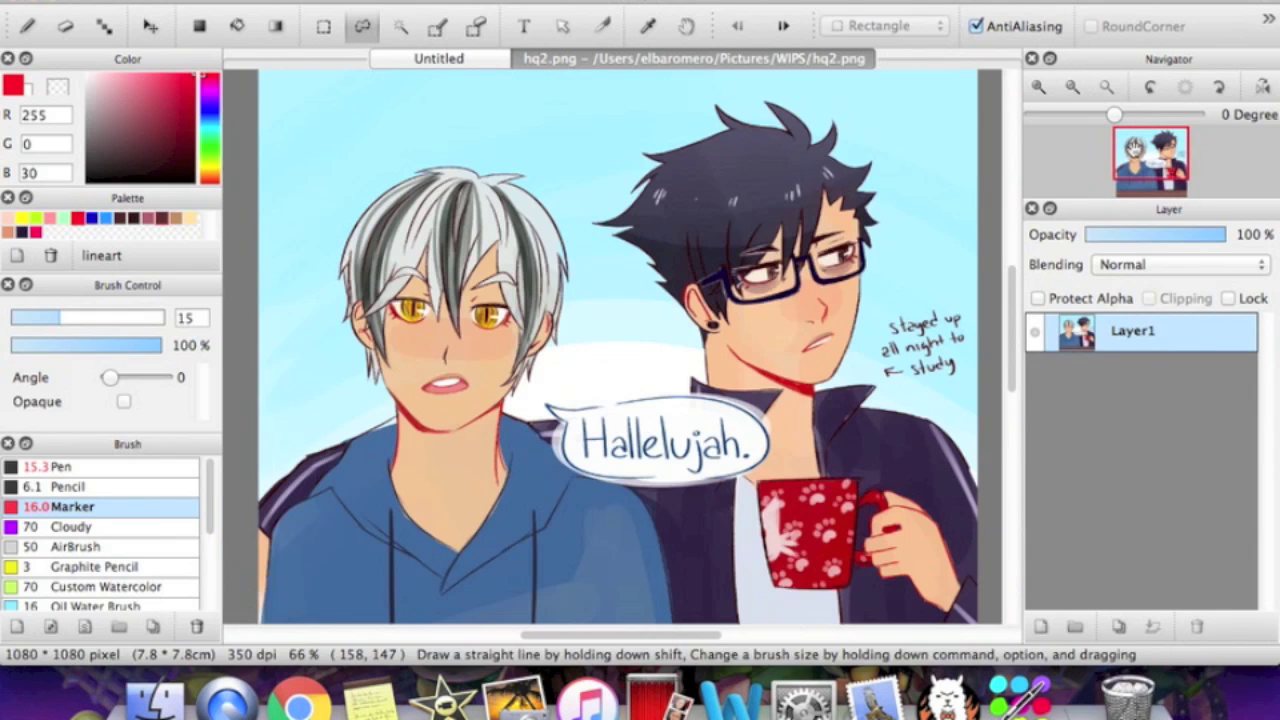
pyautogui.press('super+minus')
pyautogui.moveTo(1124, 162); pyautogui.dragTo(1150, 162)
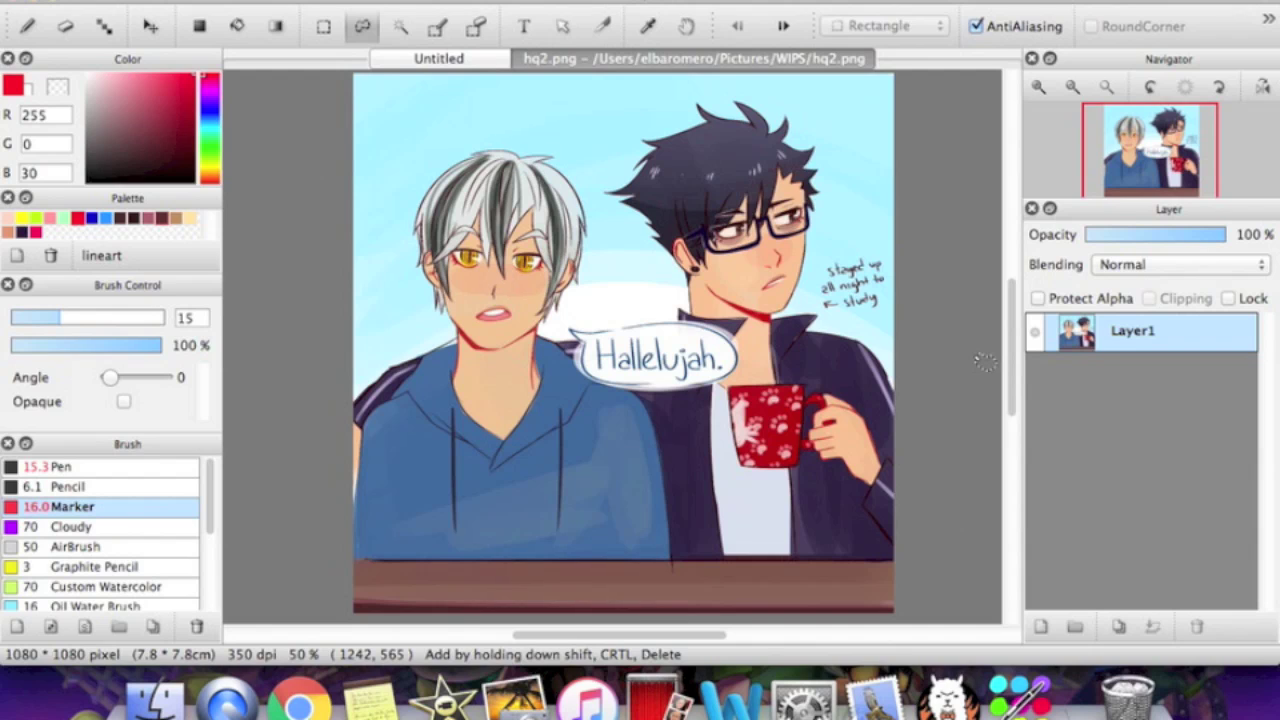
# Resize the picture to 500 by 500 pixels with Constrain Proportions on, inspect it and undo the resize.
pyautogui.press('super+alt+i')
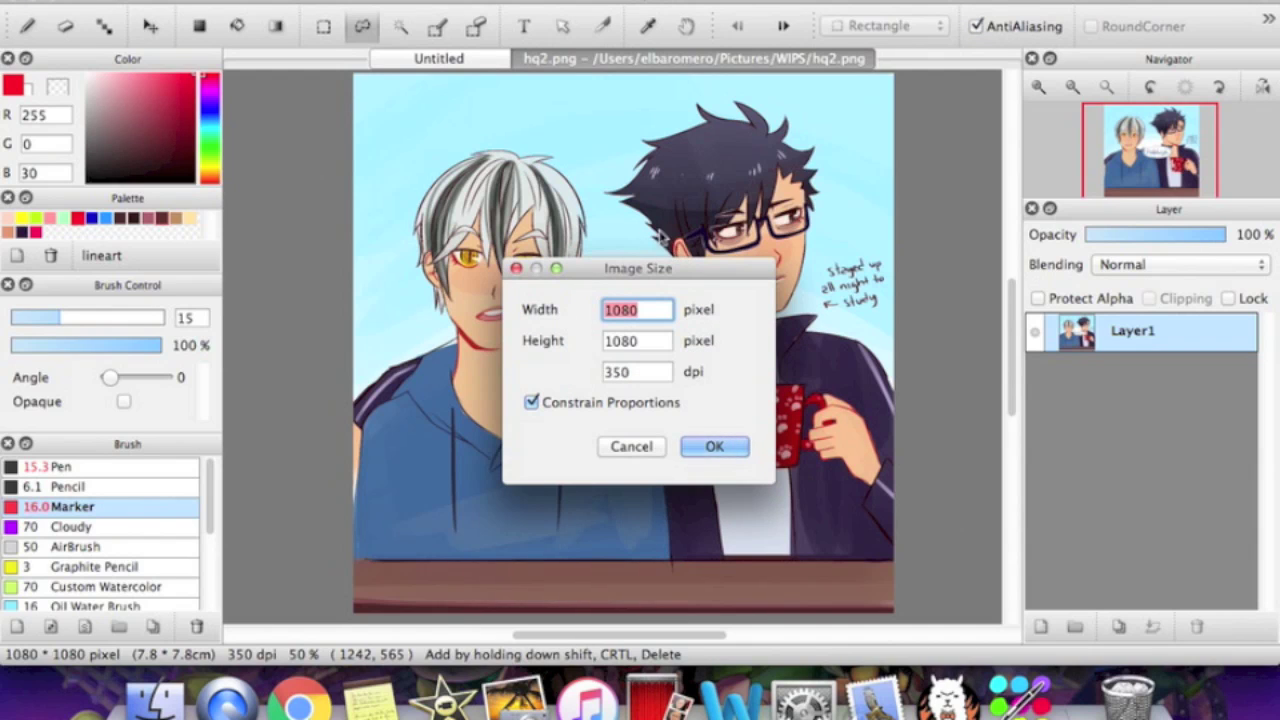
pyautogui.moveTo(640, 268); pyautogui.dragTo(830, 145)
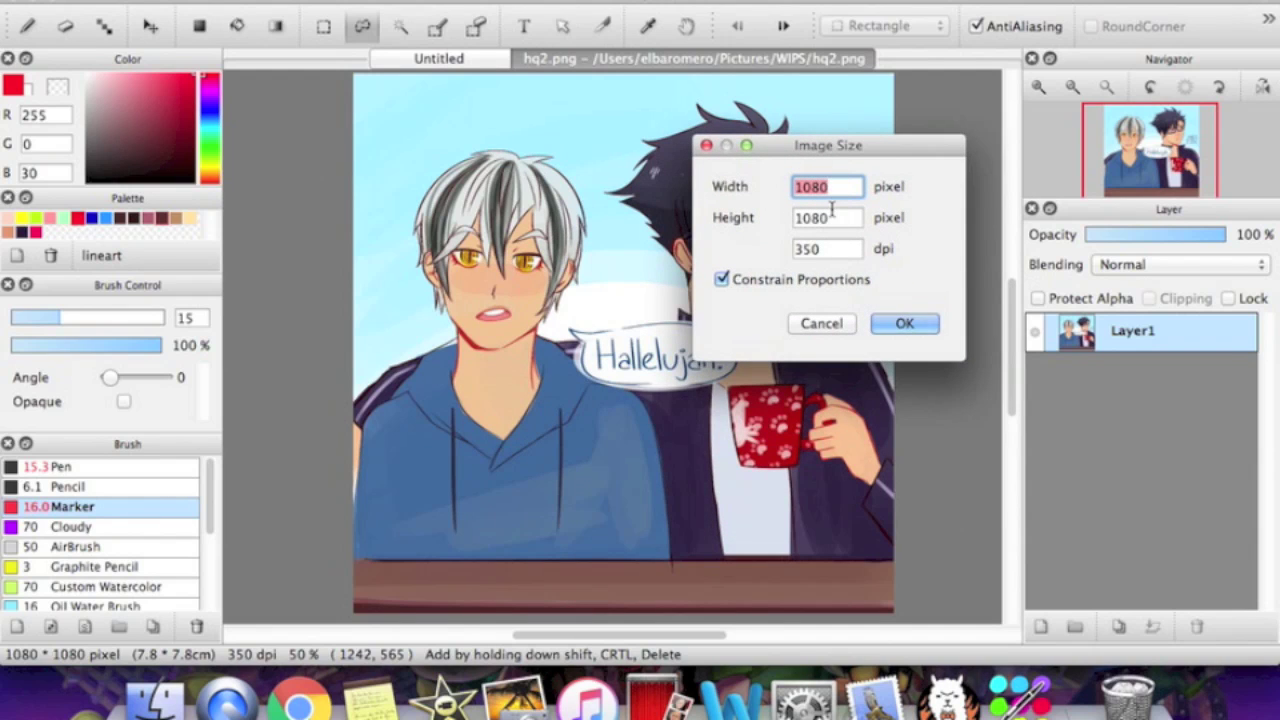
pyautogui.write('500')
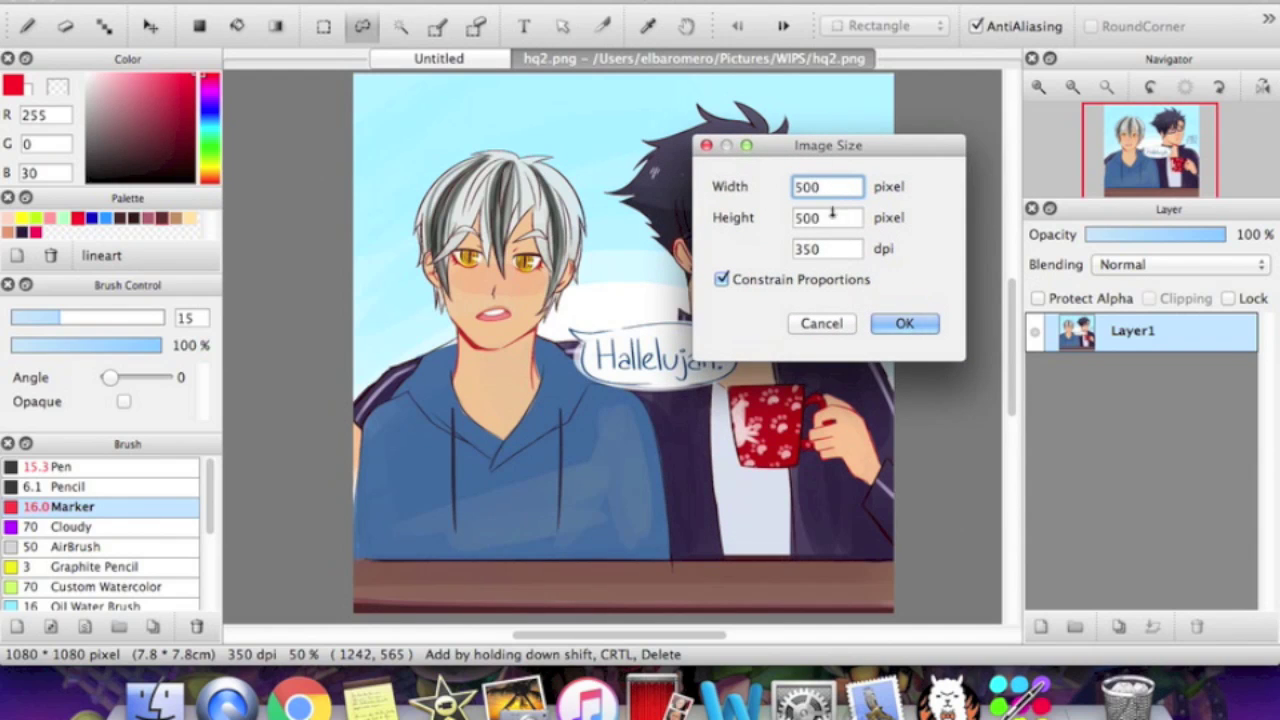
pyautogui.click(905, 323)
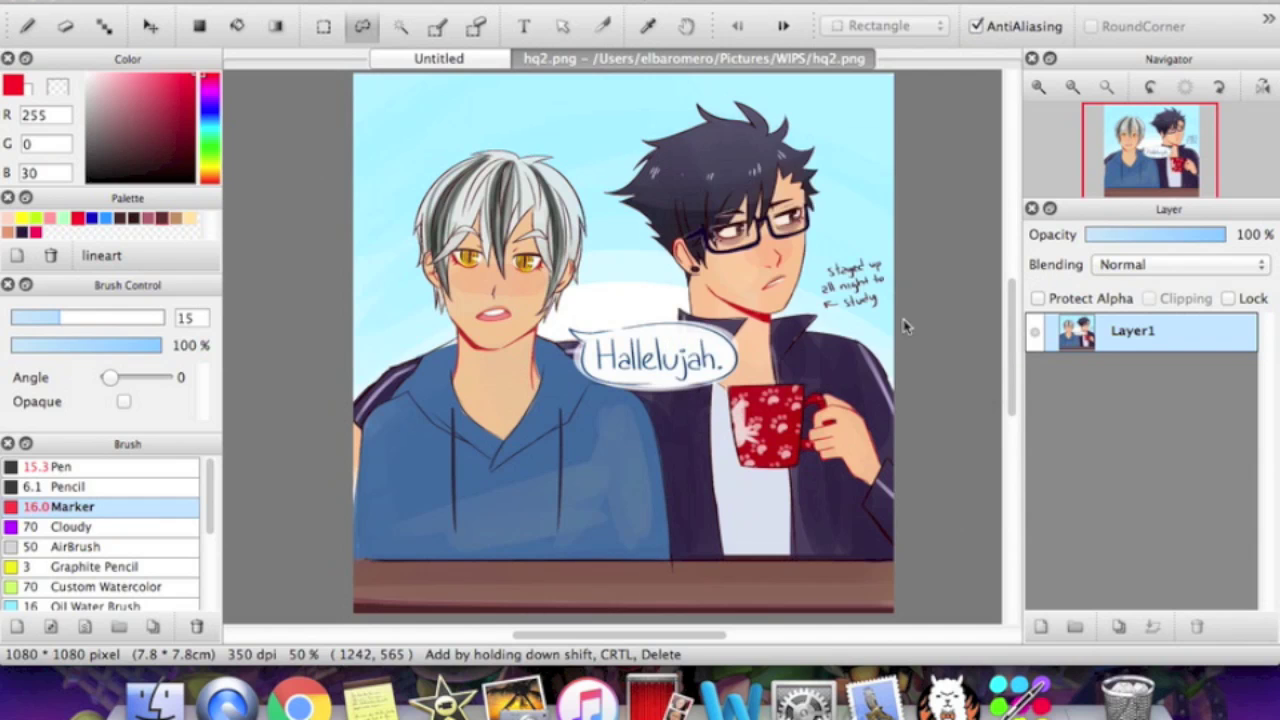
pyautogui.click(1038, 87)
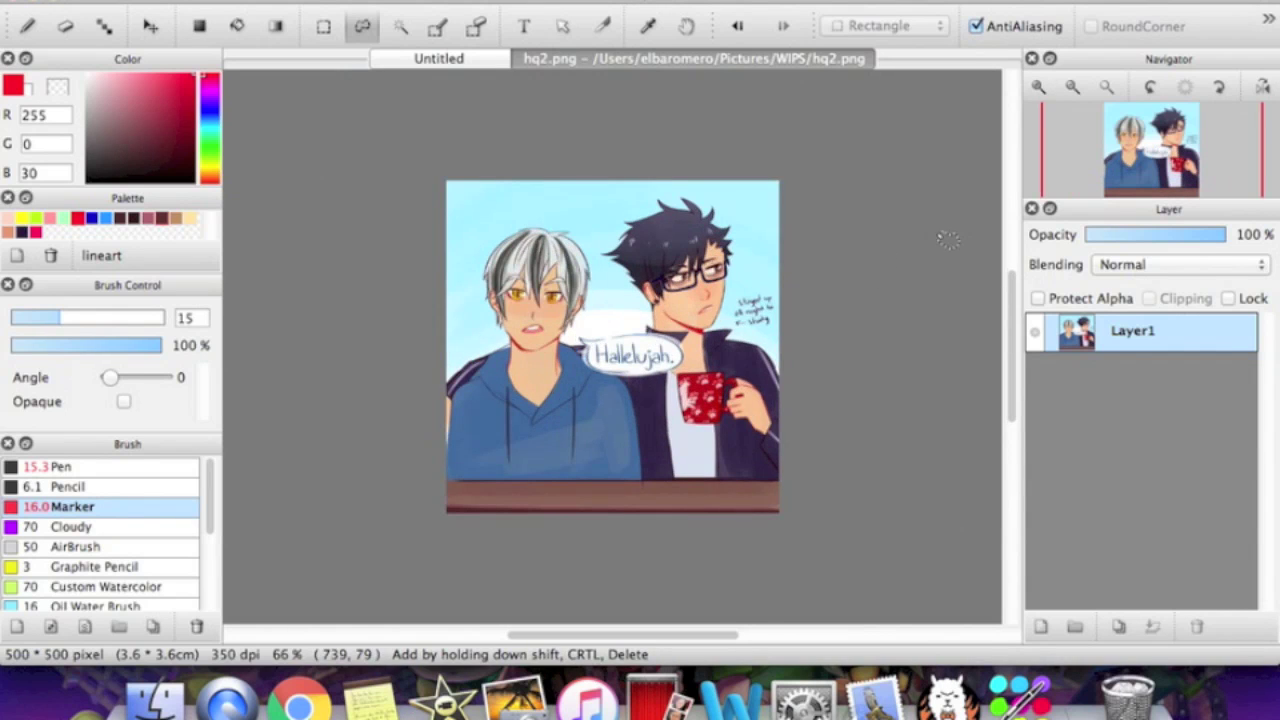
pyautogui.press('super+z')
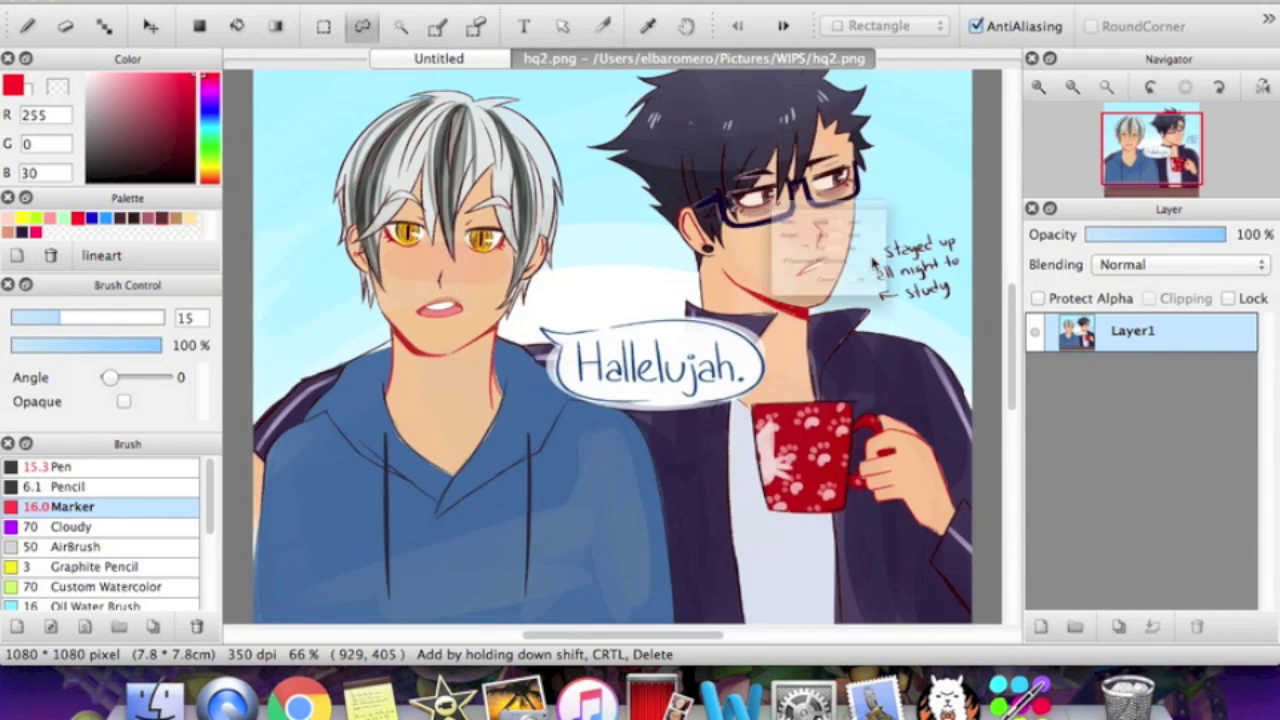
# Resize only the picture's width to 500 pixels with Constrain Proportions off, undo it, and reopen and close the Image Size settings.
pyautogui.press('super+alt+i')
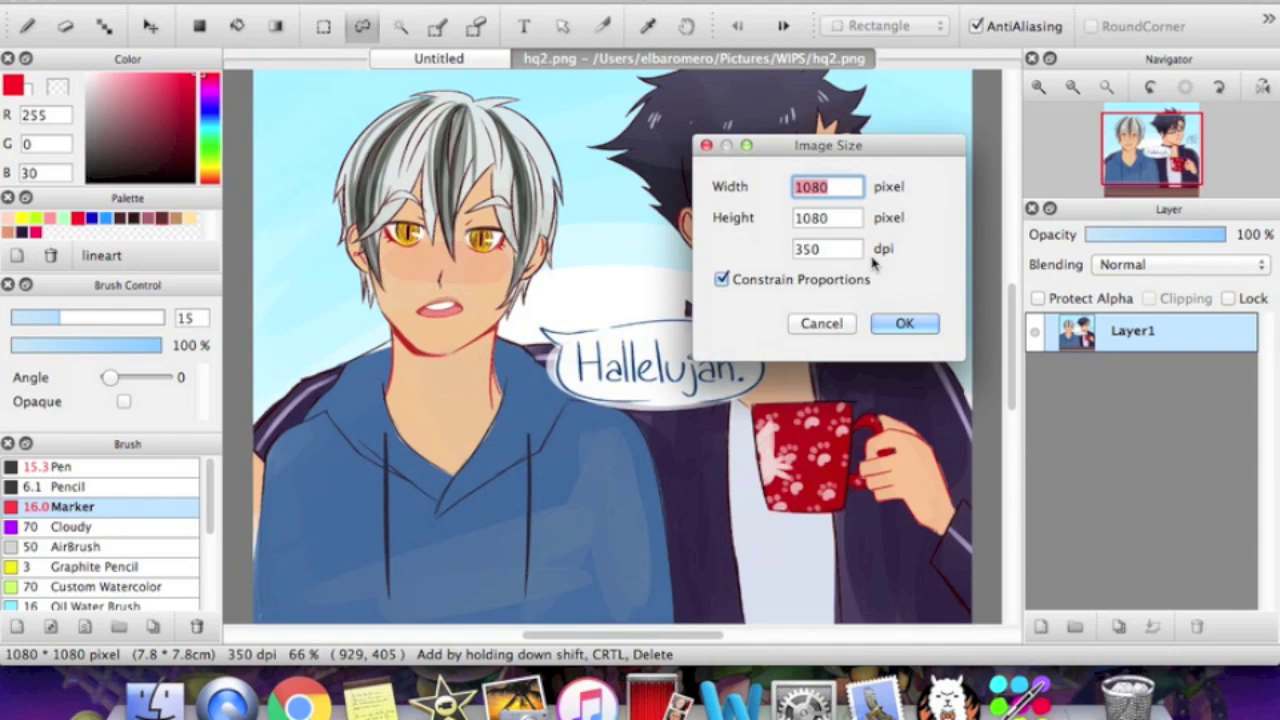
pyautogui.click(722, 281)
pyautogui.write('500')
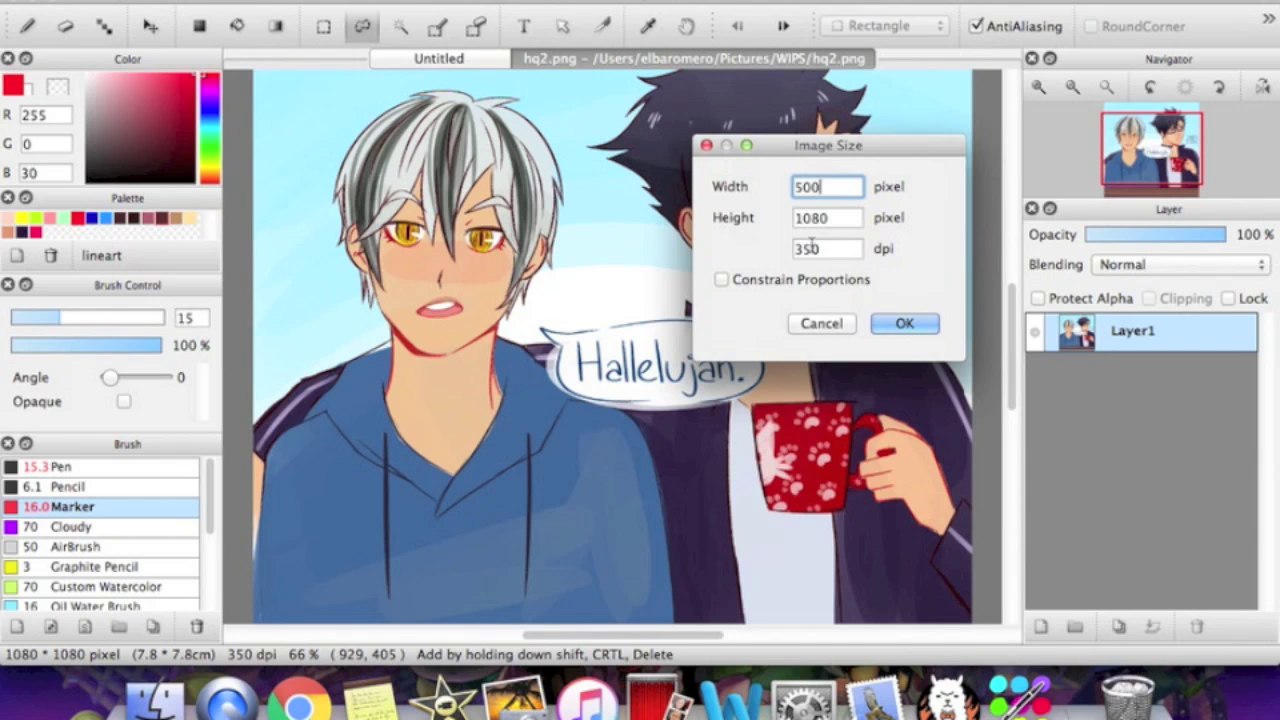
pyautogui.click(918, 338)
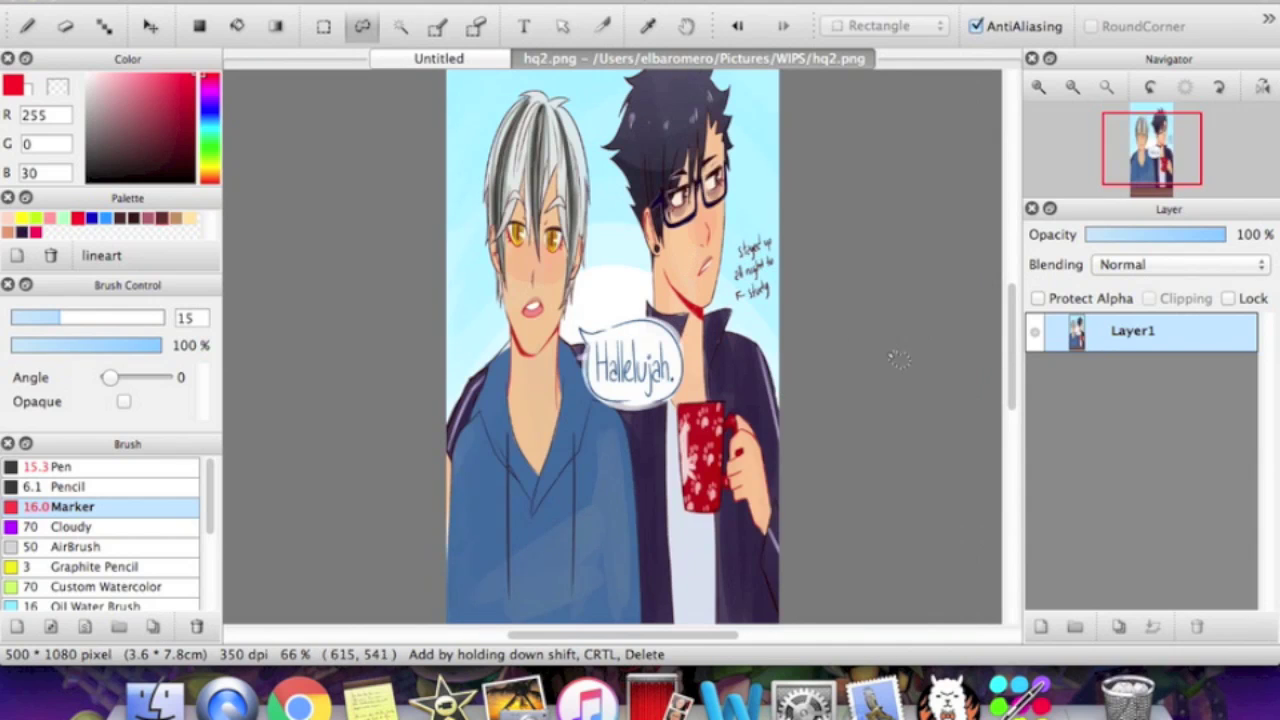
pyautogui.press('super+alt+i')
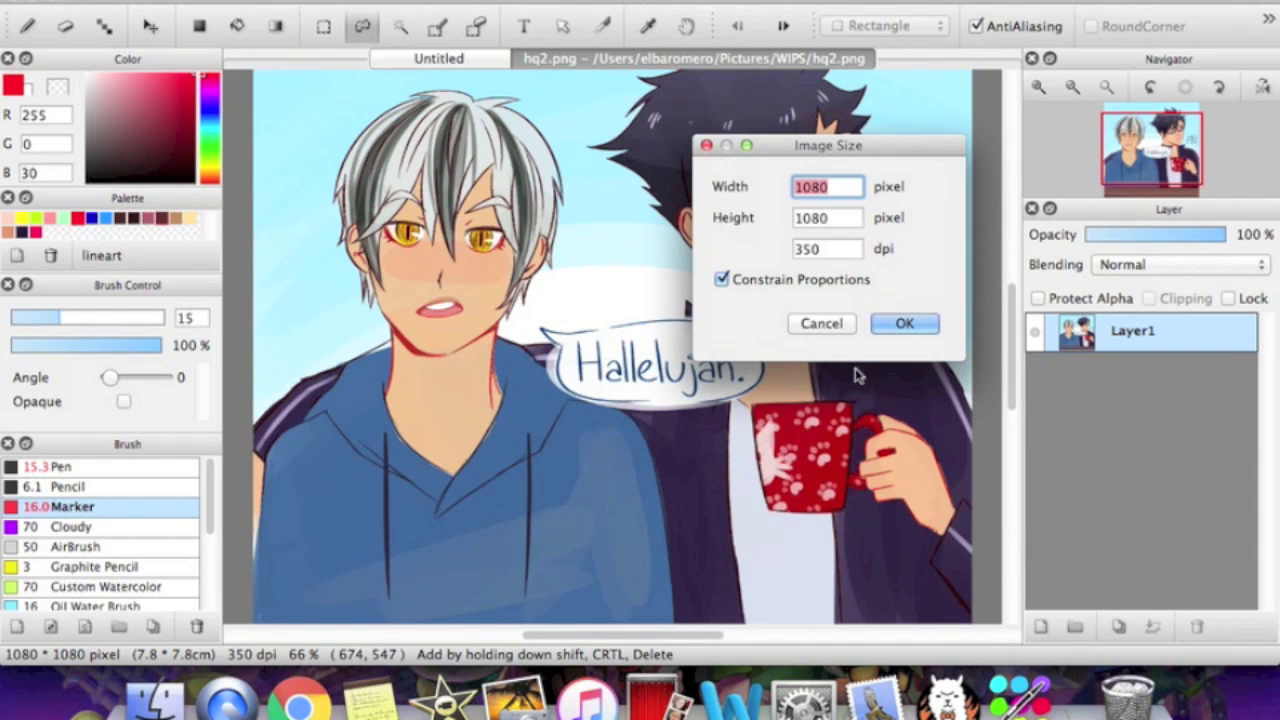
pyautogui.click(898, 325)
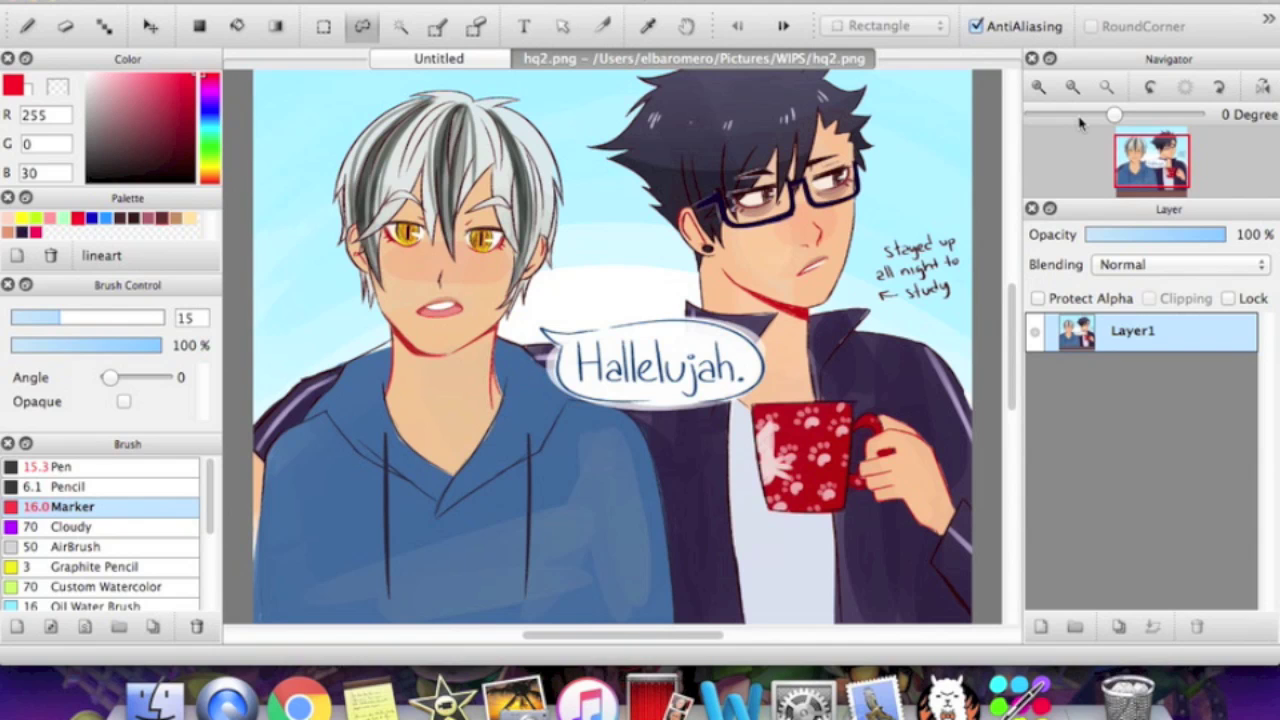
# Crop the hq2.png canvas to 500 pixels wide with the Center anchor, and undo the crop.
pyautogui.press('super+alt+c')
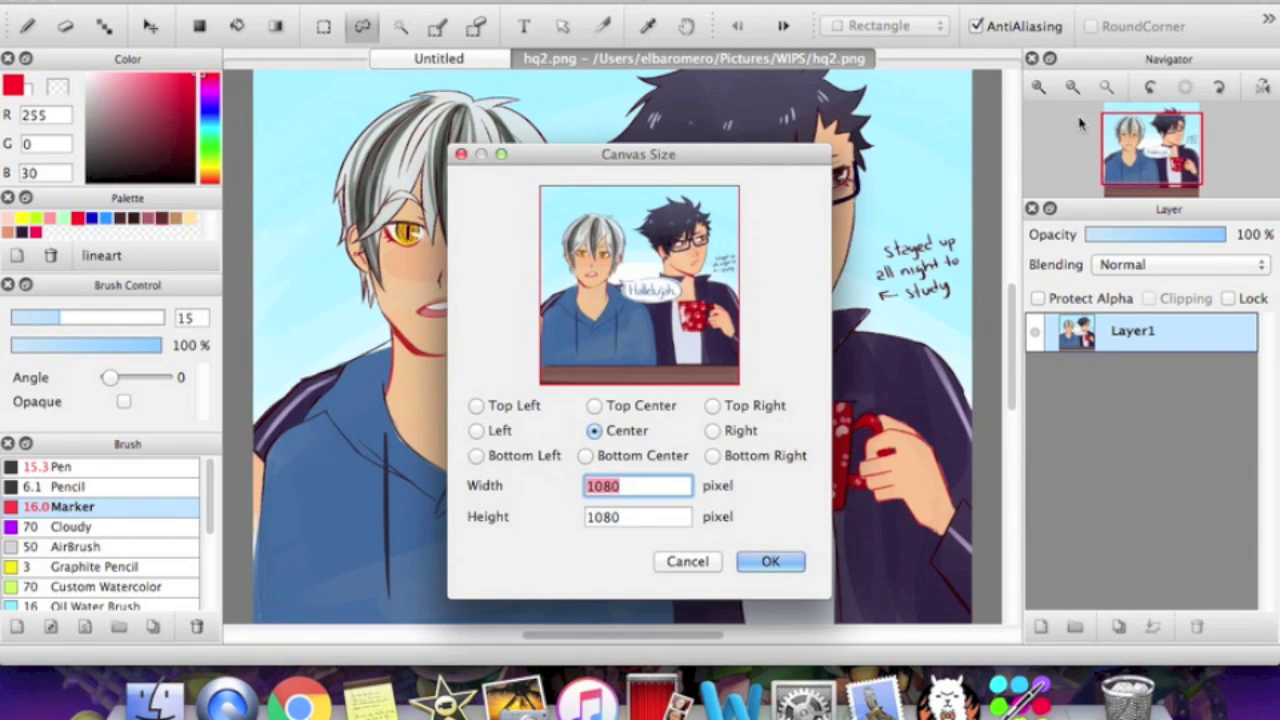
pyautogui.moveTo(766, 158); pyautogui.dragTo(911, 14)
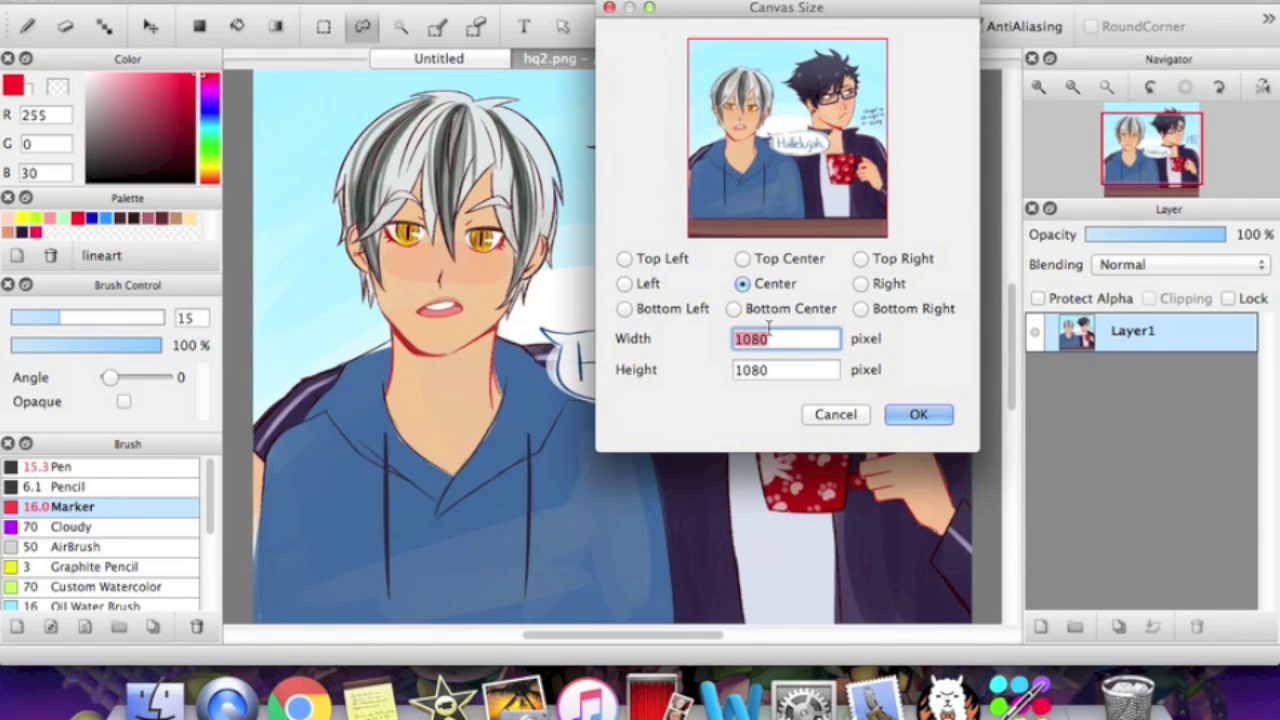
pyautogui.write('500')
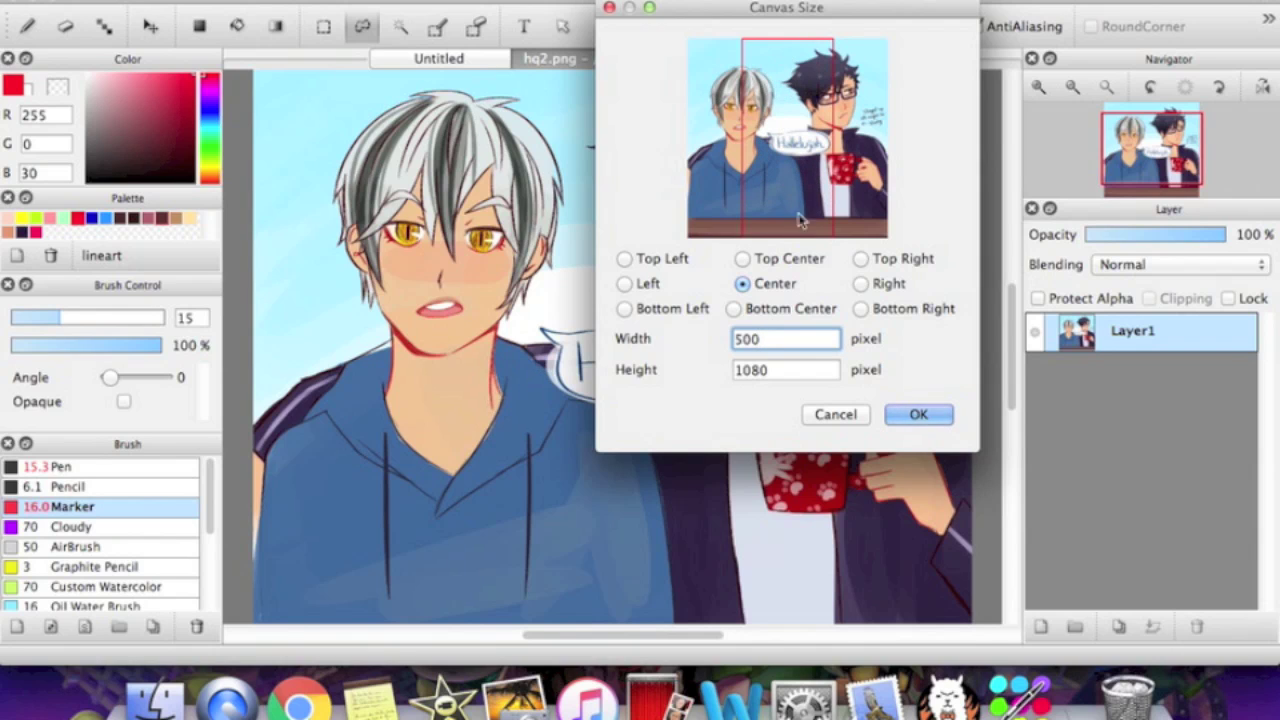
pyautogui.click(917, 415)
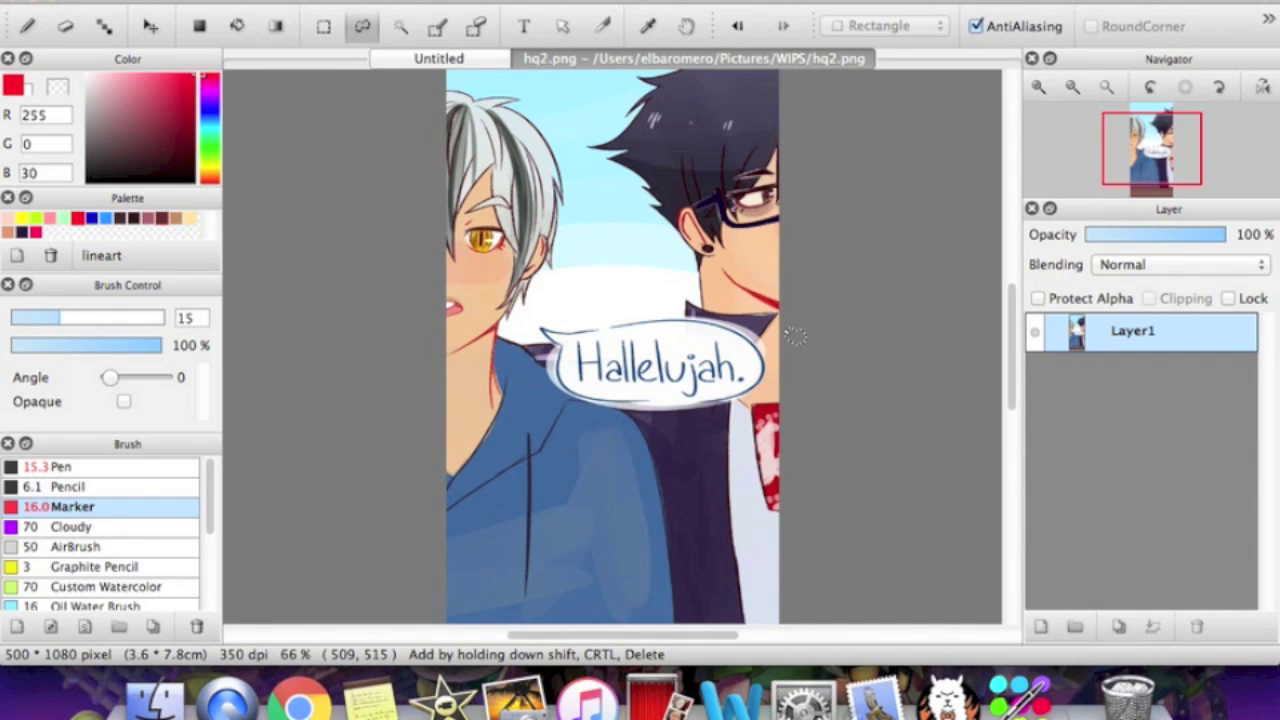
pyautogui.press('super+z')
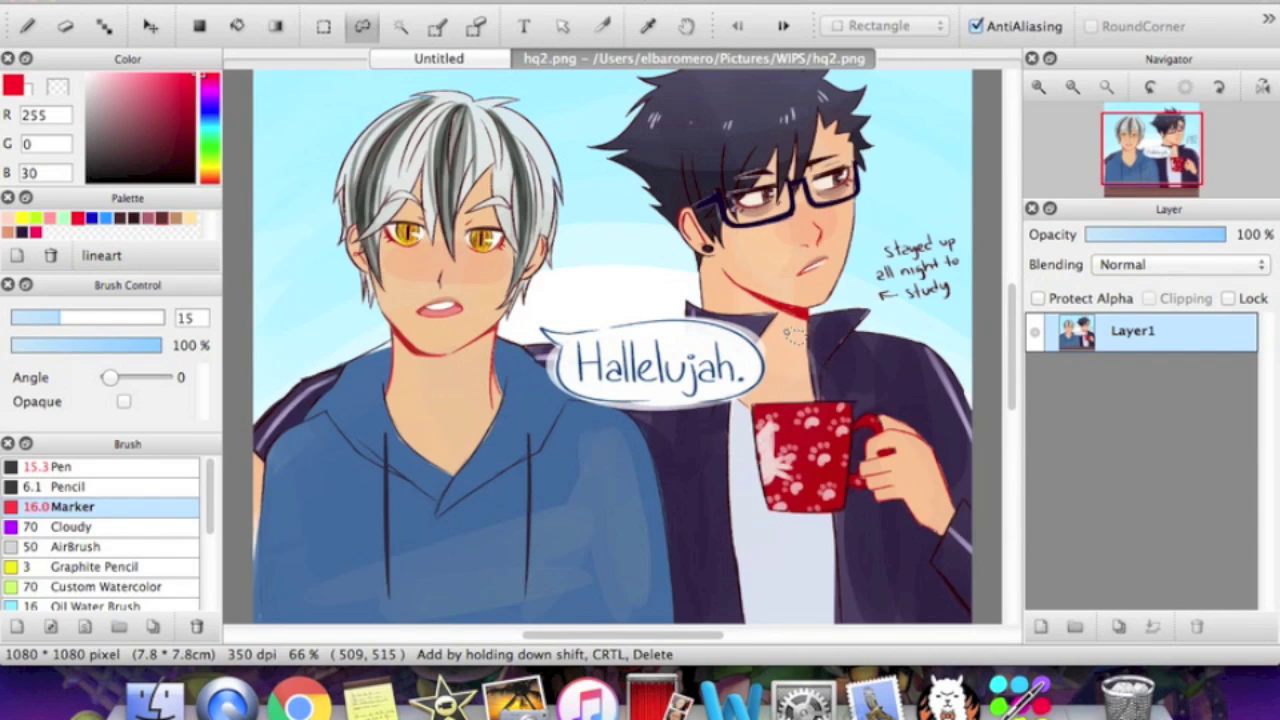
# Crop the canvas to 500 pixels wide with the Left anchor using Canvas Size, and undo the crop.
pyautogui.press('super+alt+c')
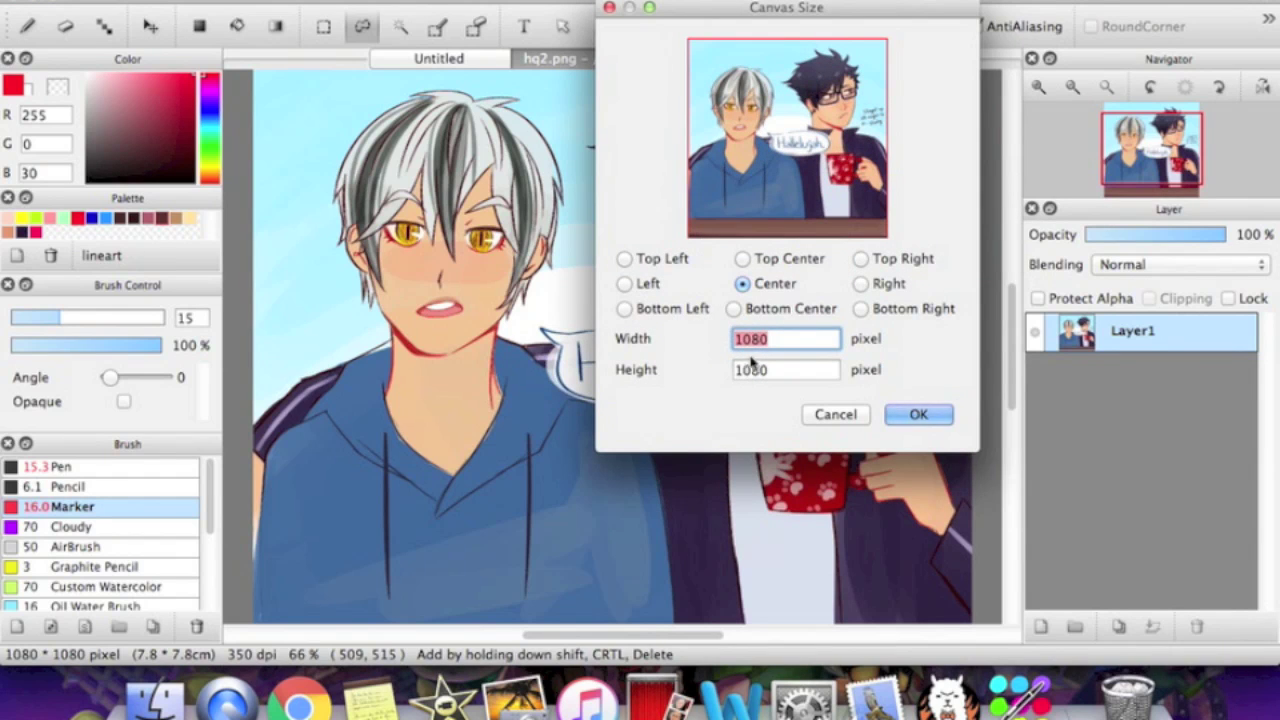
pyautogui.write('500')
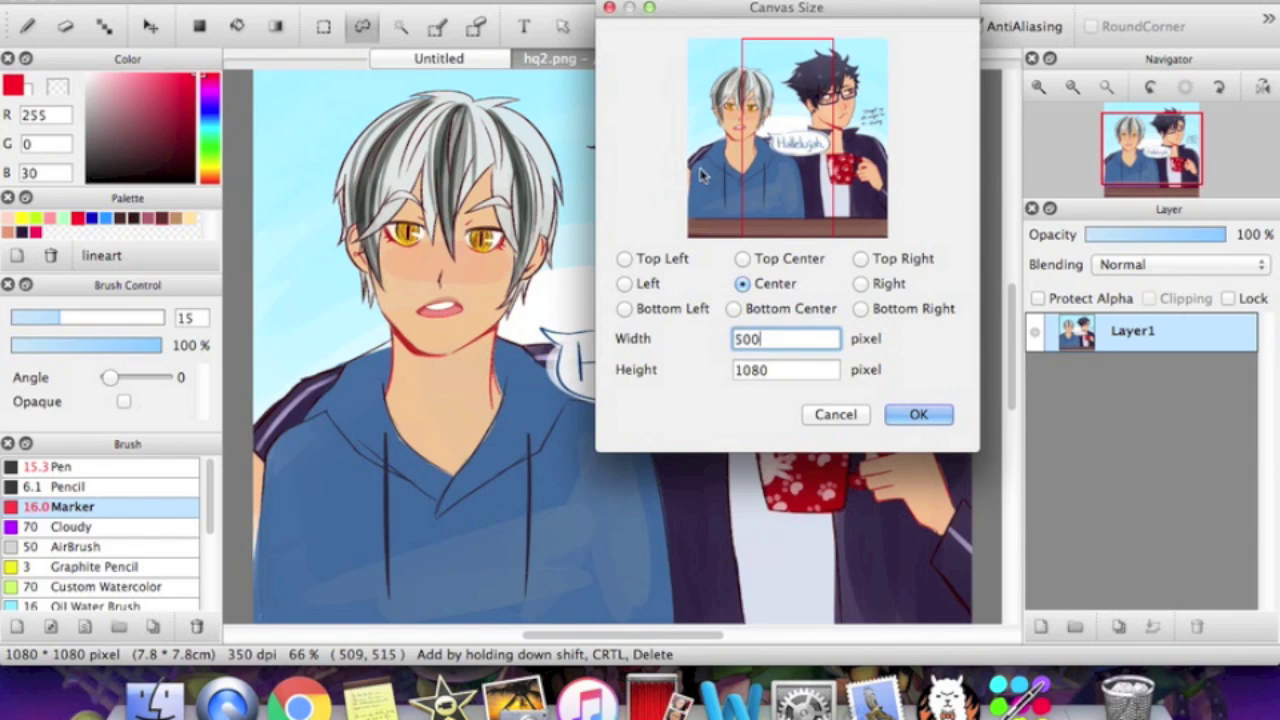
pyautogui.click(624, 283)
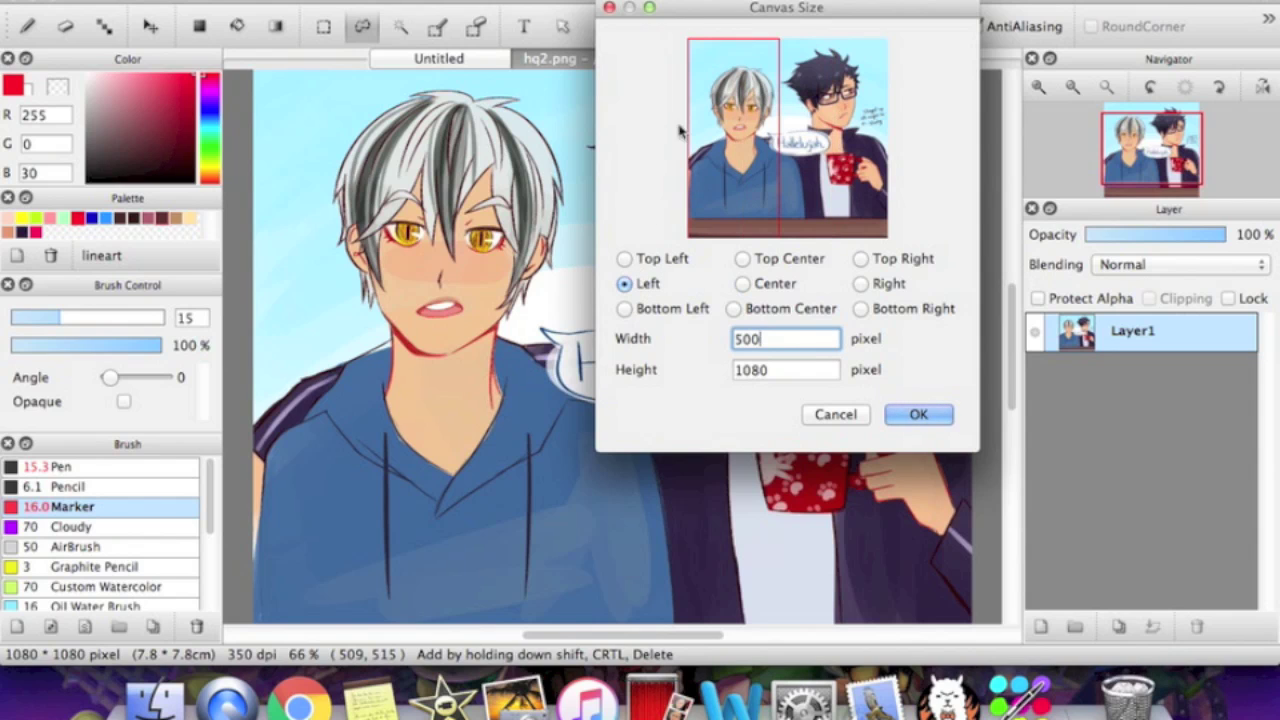
pyautogui.click(912, 422)
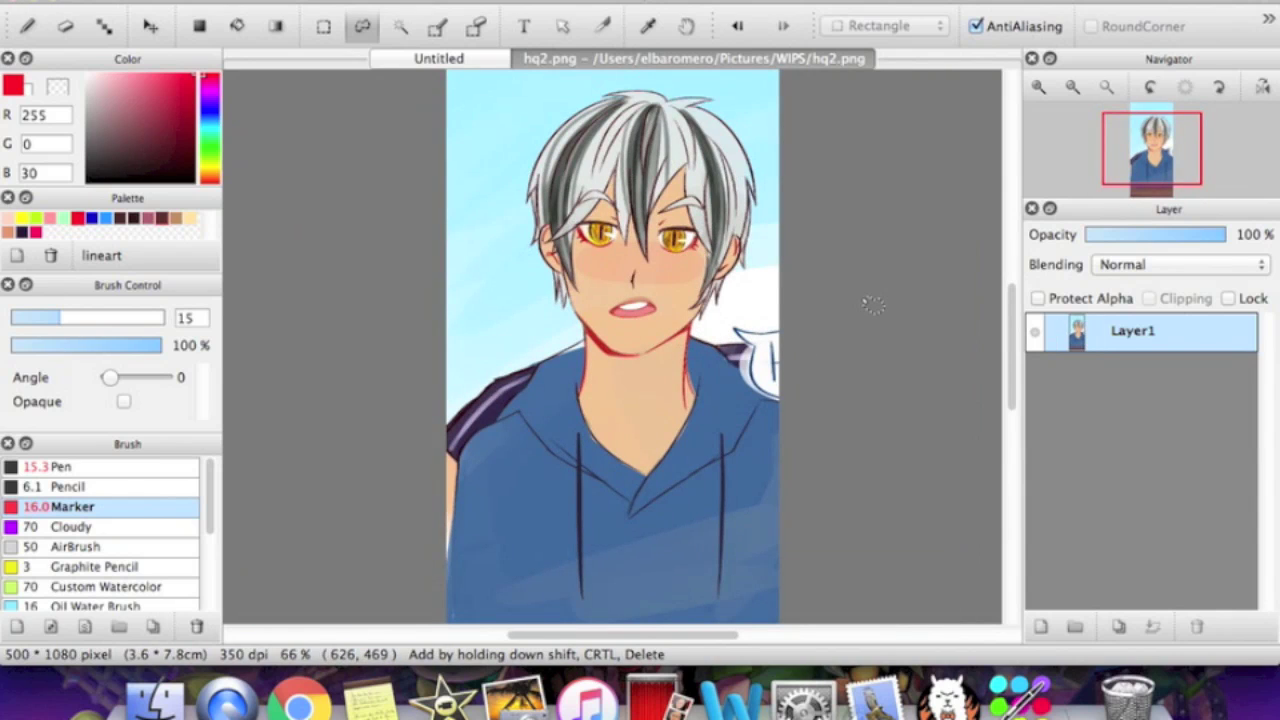
pyautogui.press('super+z')
# Try a 500 by 500 pixel canvas size, previewing the Bottom Left, Bottom Right, Top Right and Top Left anchors.
pyautogui.press('super+alt+c')
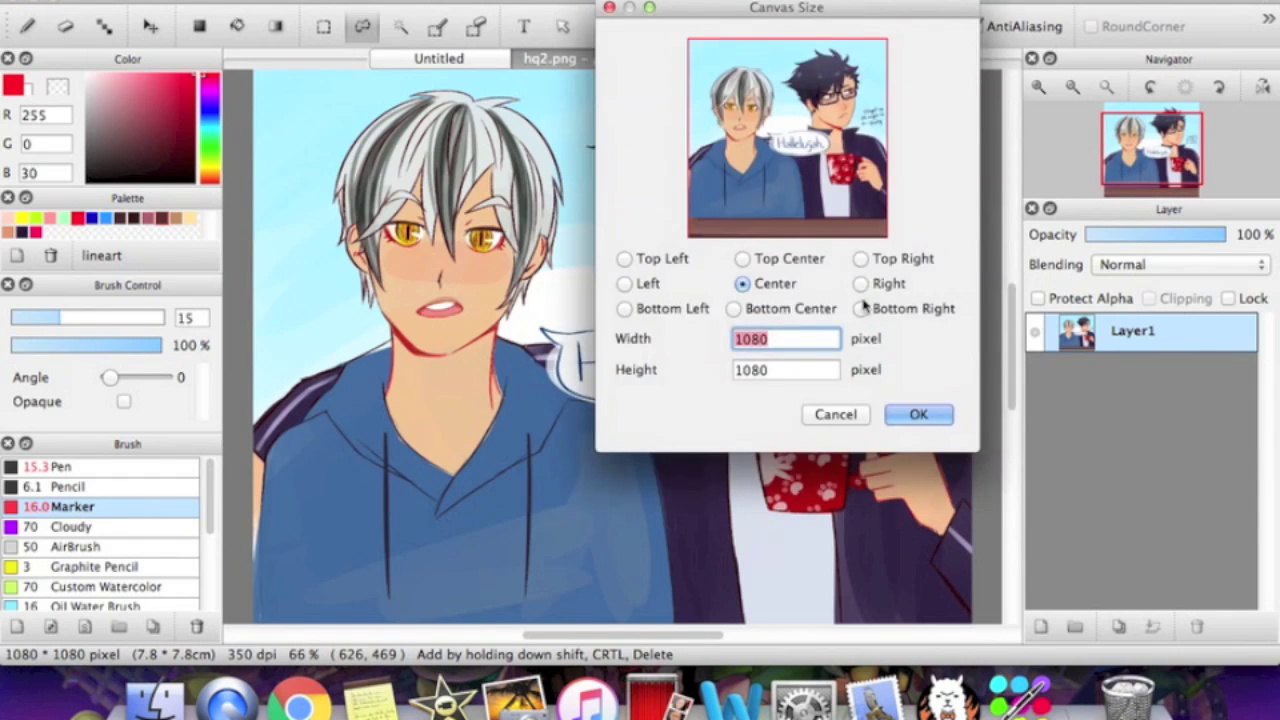
pyautogui.write('500')
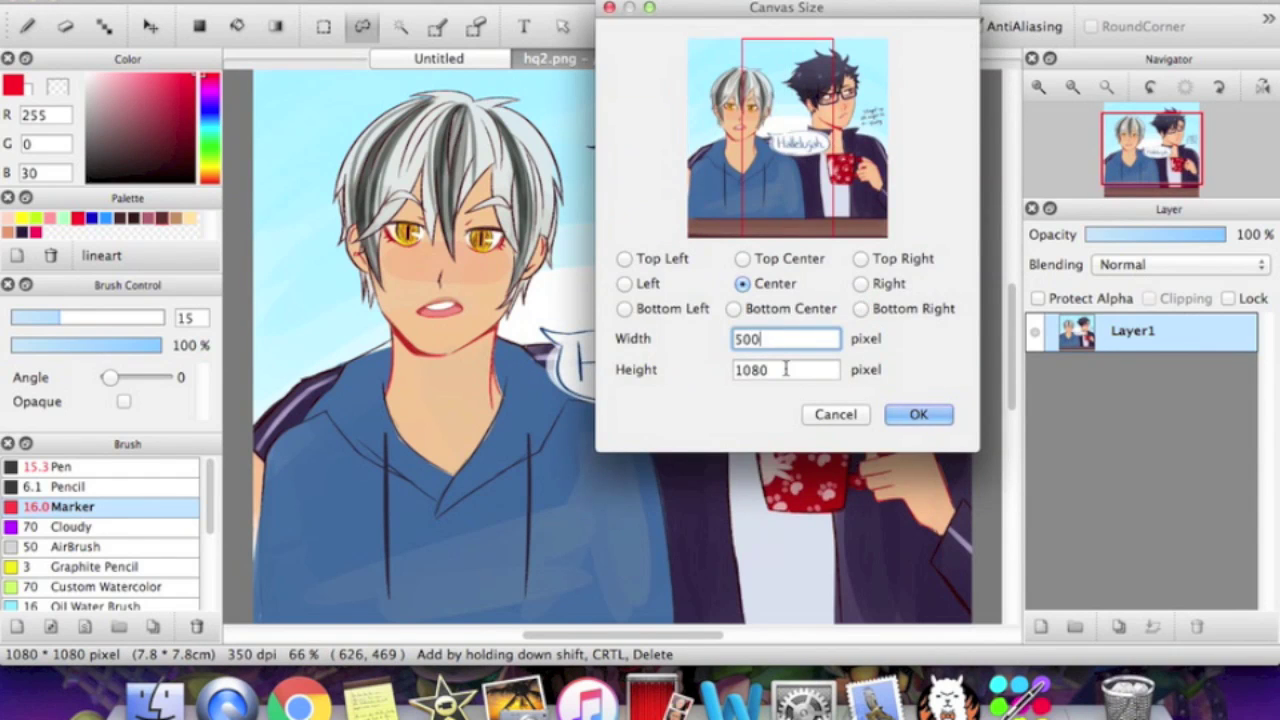
pyautogui.click(662, 258)
pyautogui.click(664, 311)
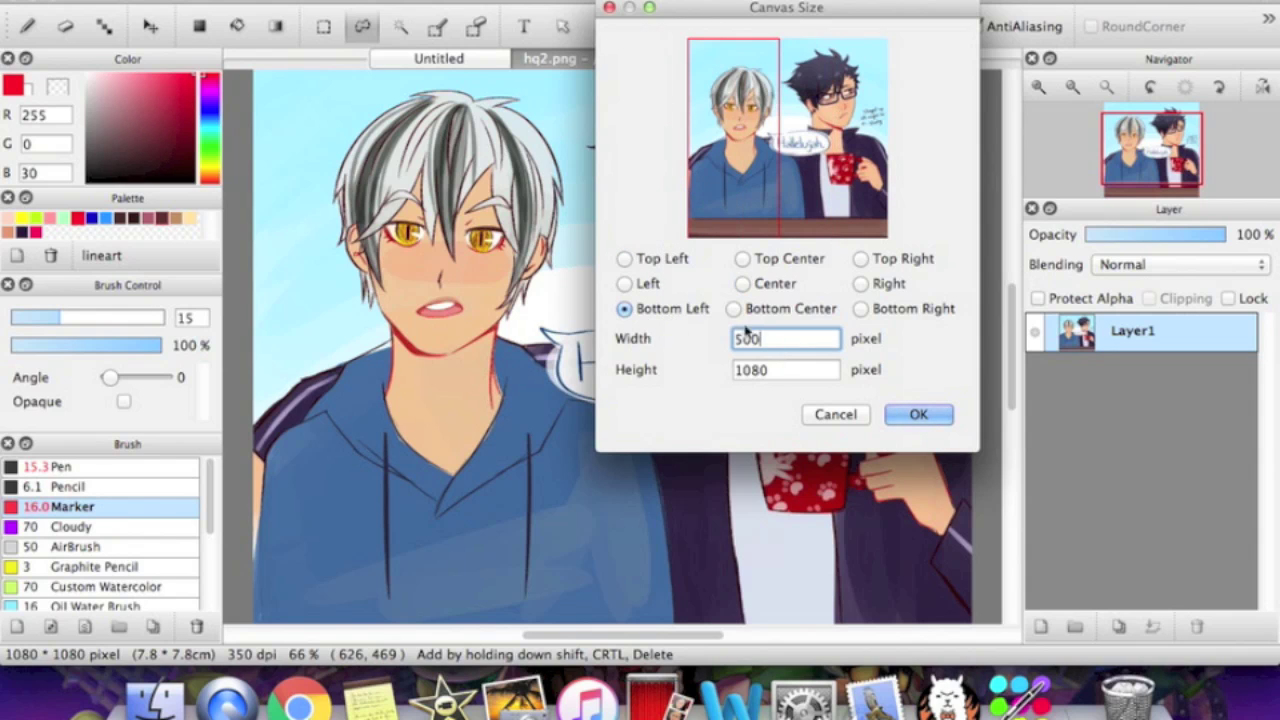
pyautogui.click(906, 308)
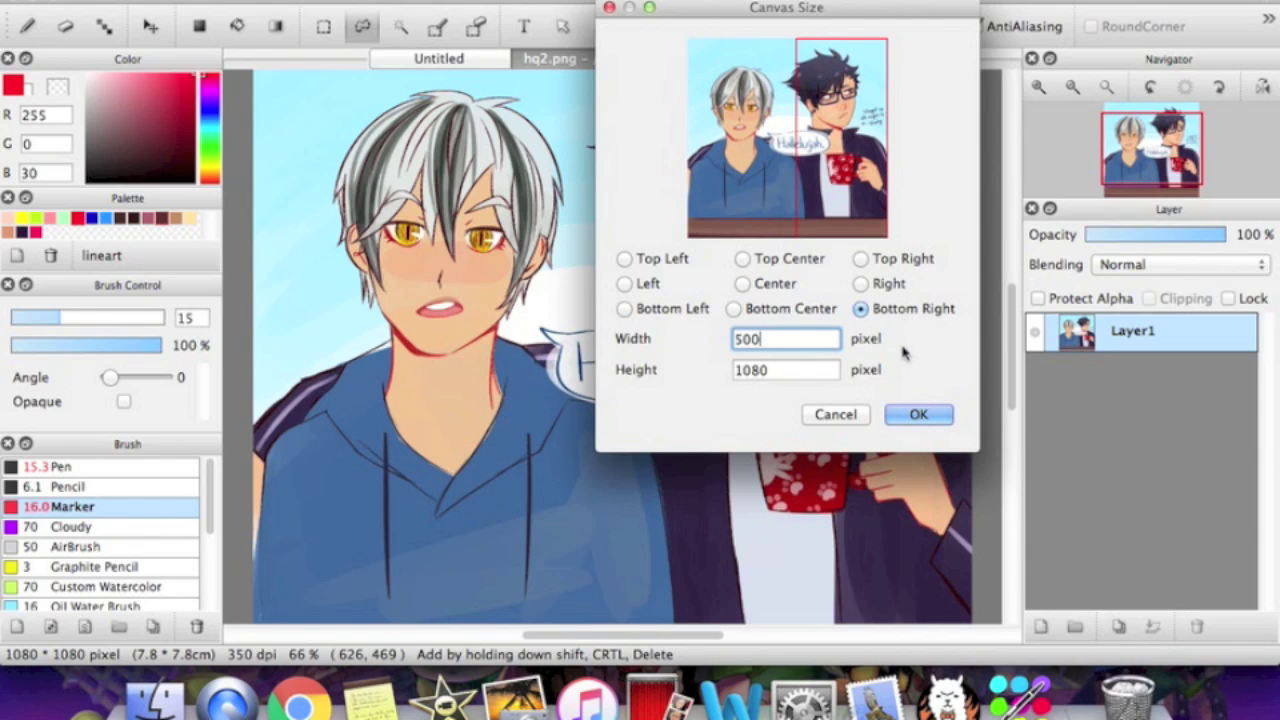
pyautogui.press('Tab')
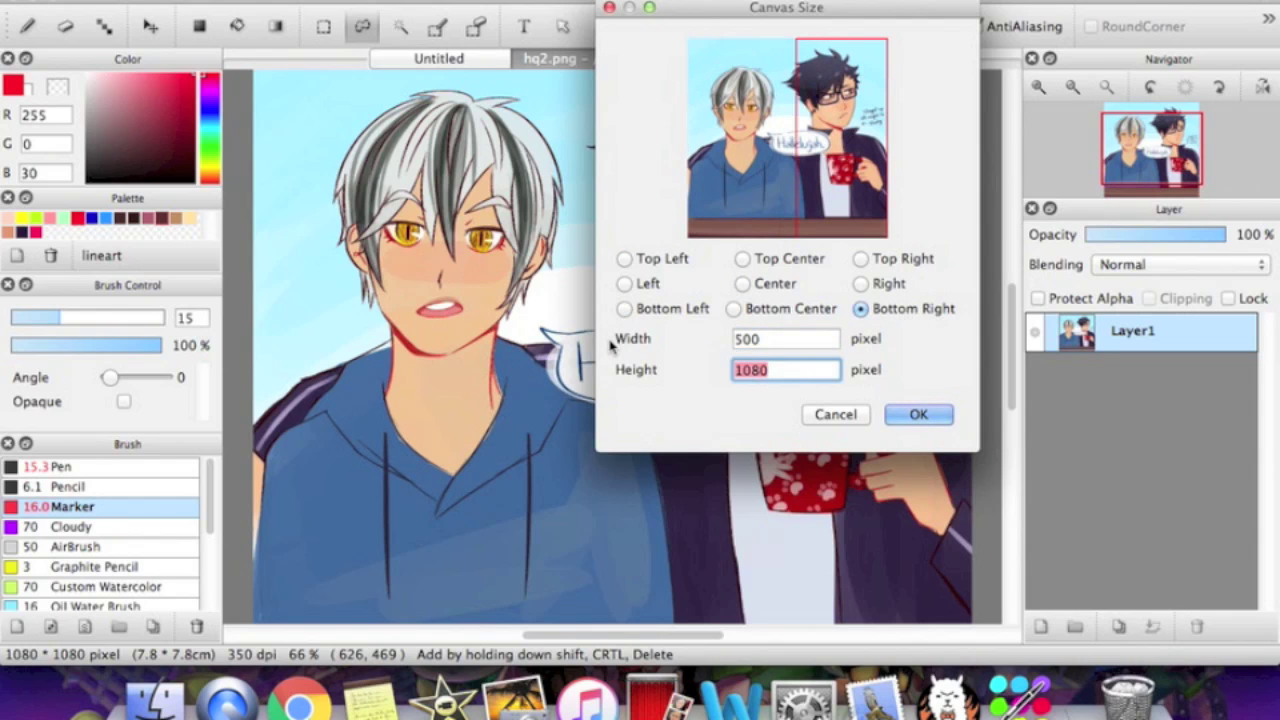
pyautogui.write('500')
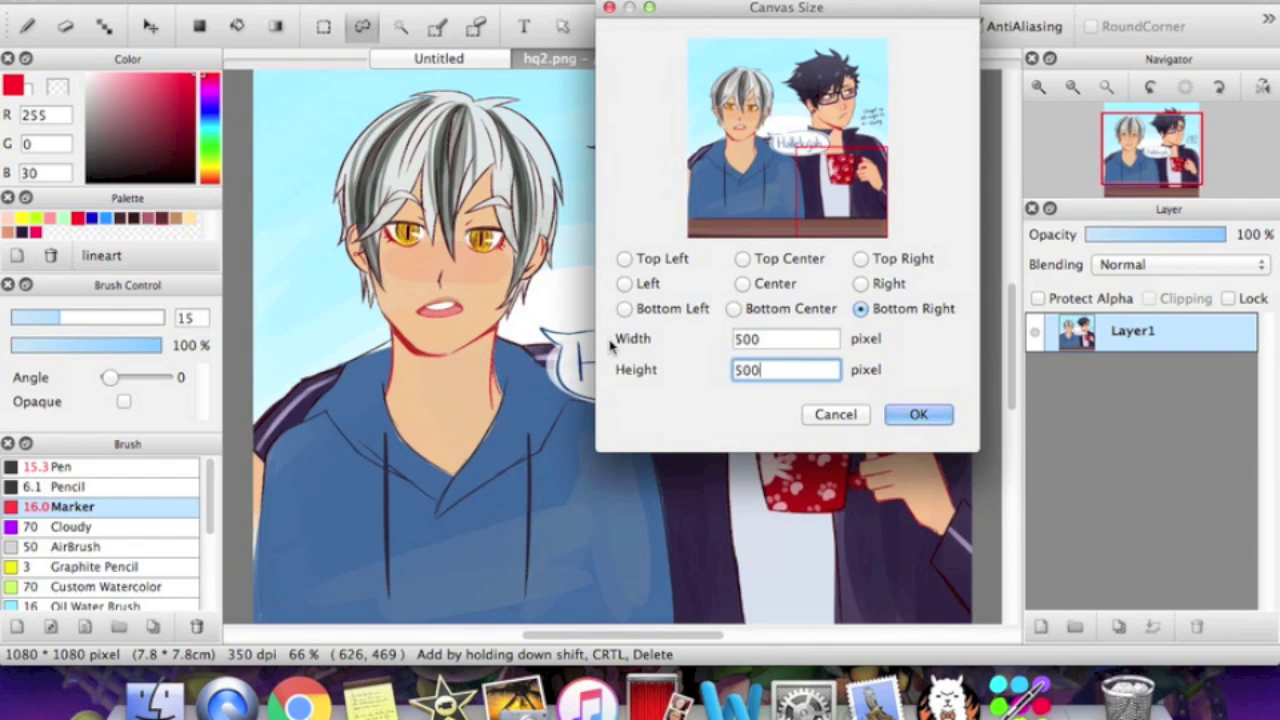
pyautogui.click(885, 260)
pyautogui.click(670, 260)
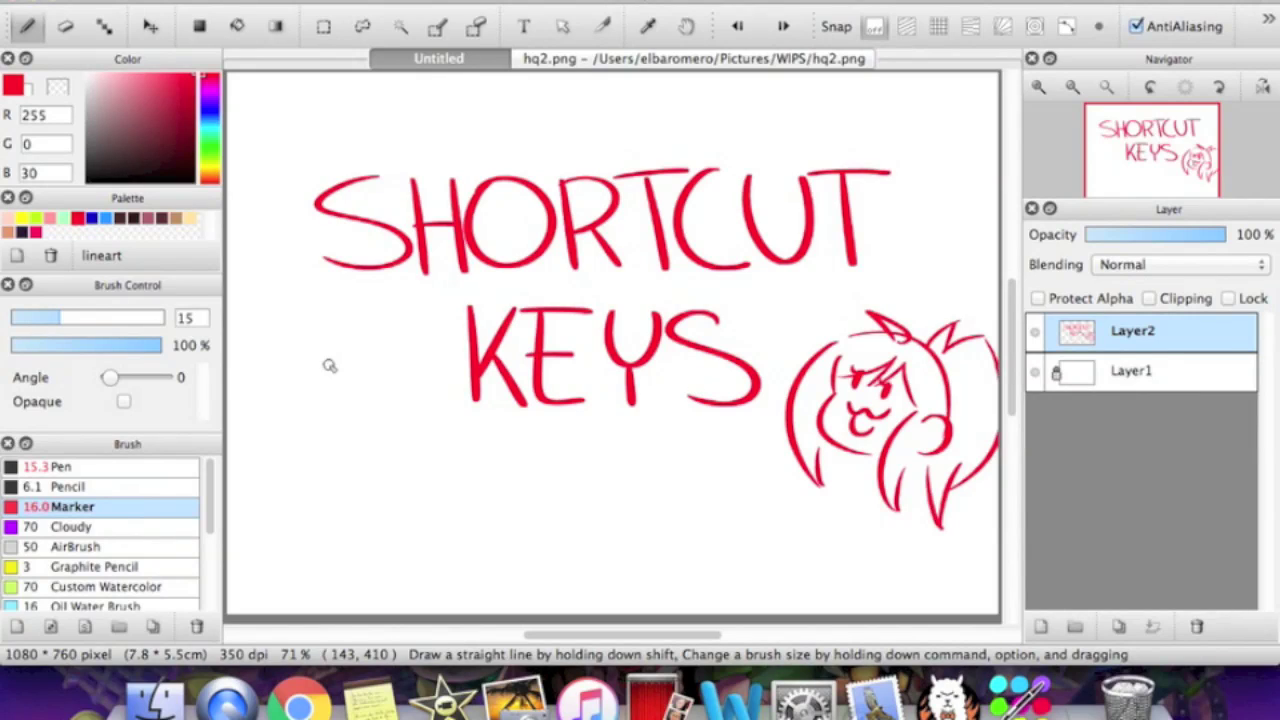
# Add a new layer above Layer2 in the untitled drawing.
pyautogui.click(166, 2)
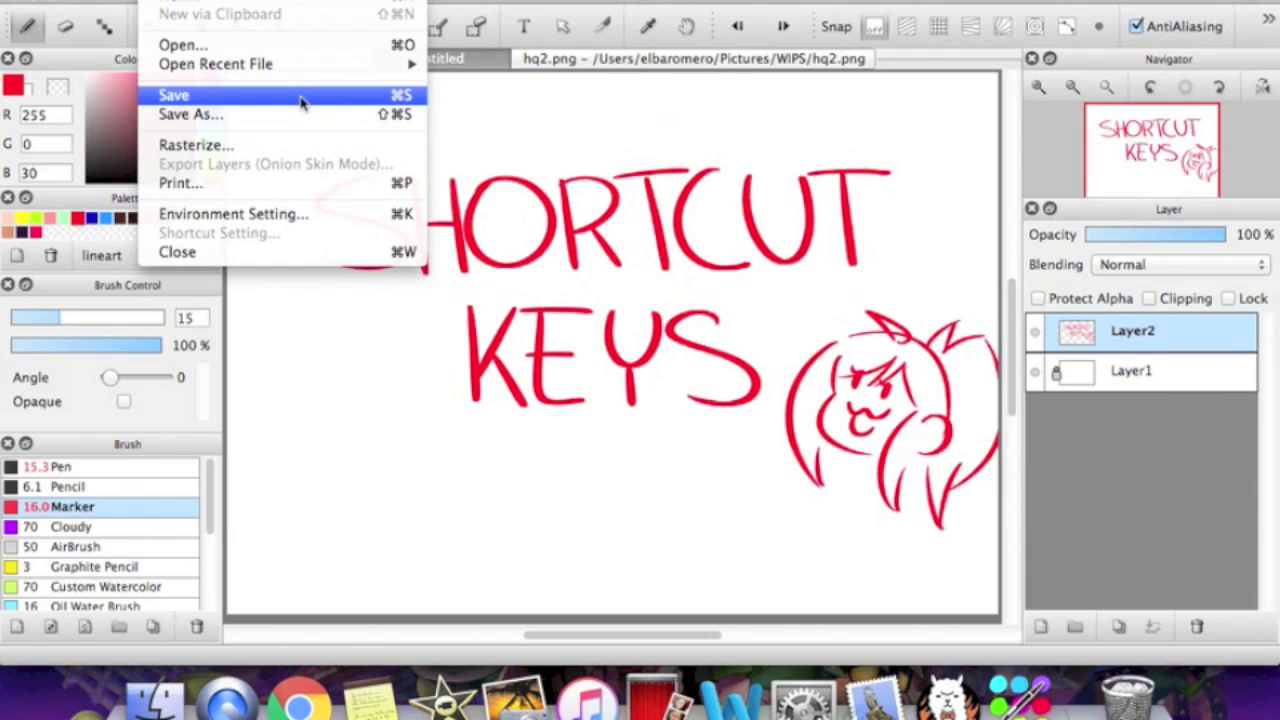
pyautogui.click(440, 316)
pyautogui.click(1040, 626)
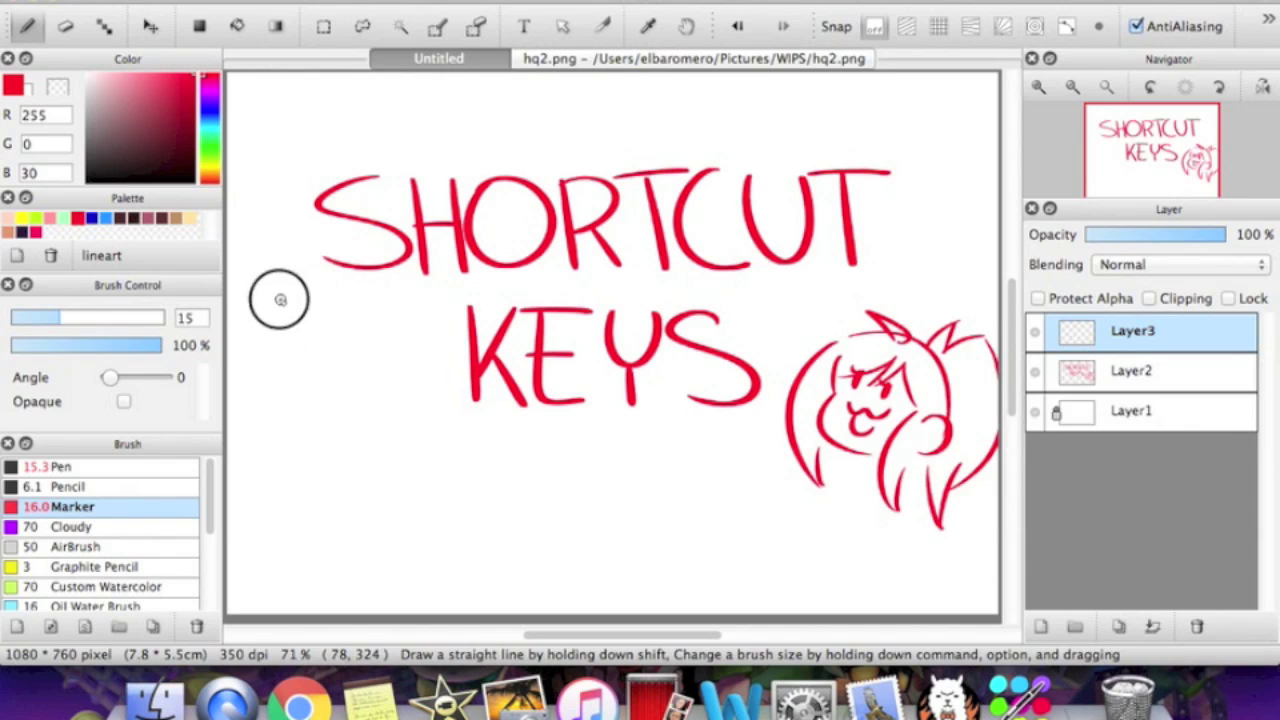
# Draw a diagonal red marker stroke on Layer3 beside the K of KEYS, undoing the first attempt.
pyautogui.moveTo(278, 298); pyautogui.dragTo(358, 518)
pyautogui.press('super+z')
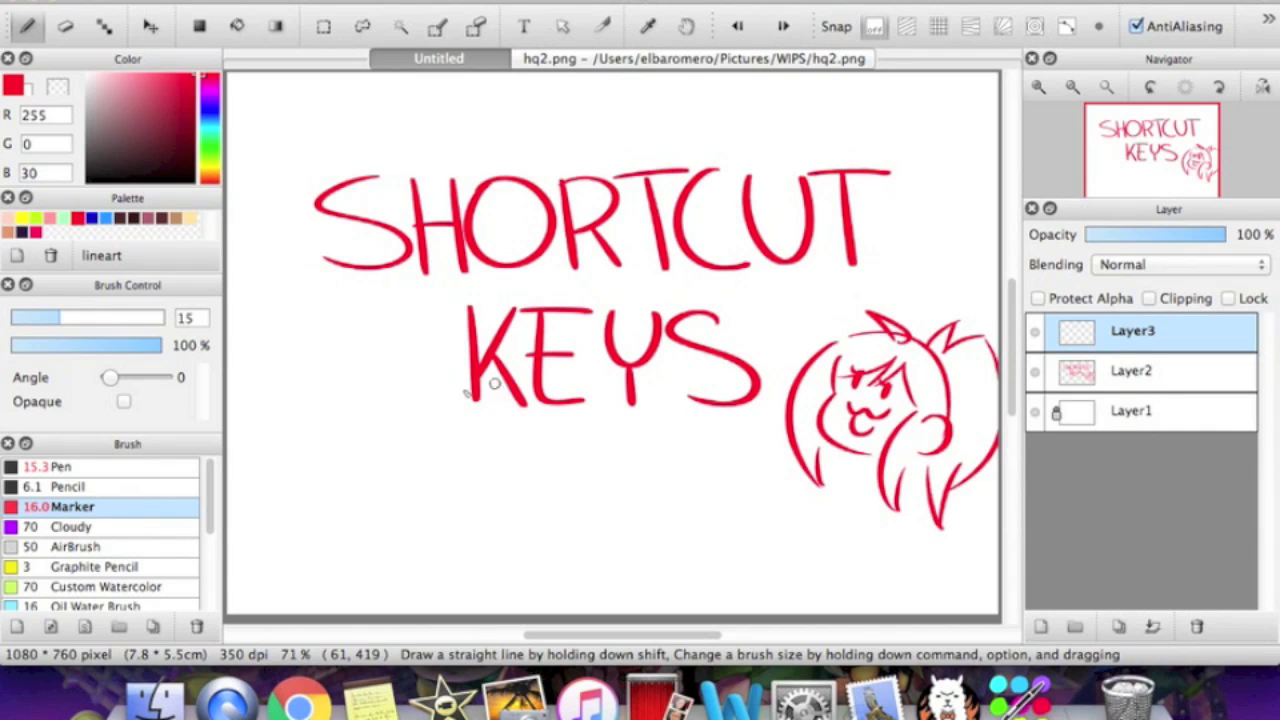
pyautogui.moveTo(295, 348); pyautogui.dragTo(351, 503)
pyautogui.keyDown('shift'); pyautogui.click(351, 503); pyautogui.keyUp('shift')
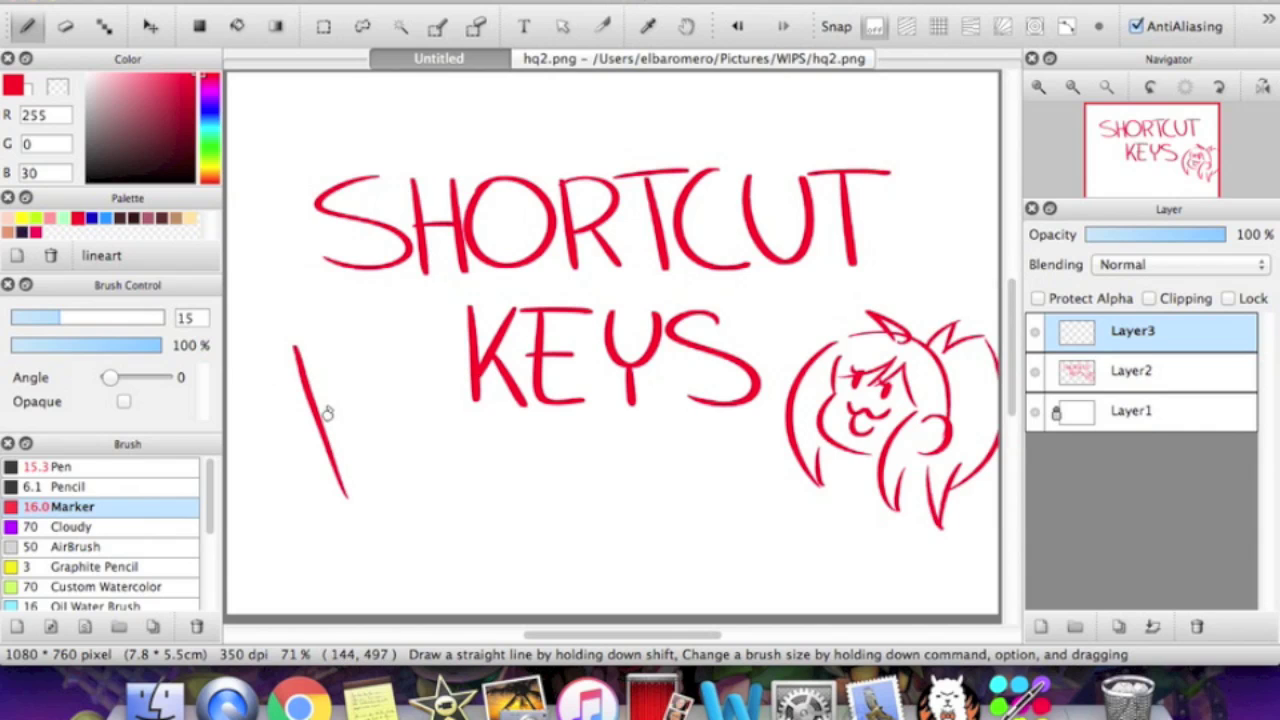
# Save the drawing as gdgfdg in FireAlpaca (*.mdp) format in the WIPS folder.
pyautogui.press('super+s')
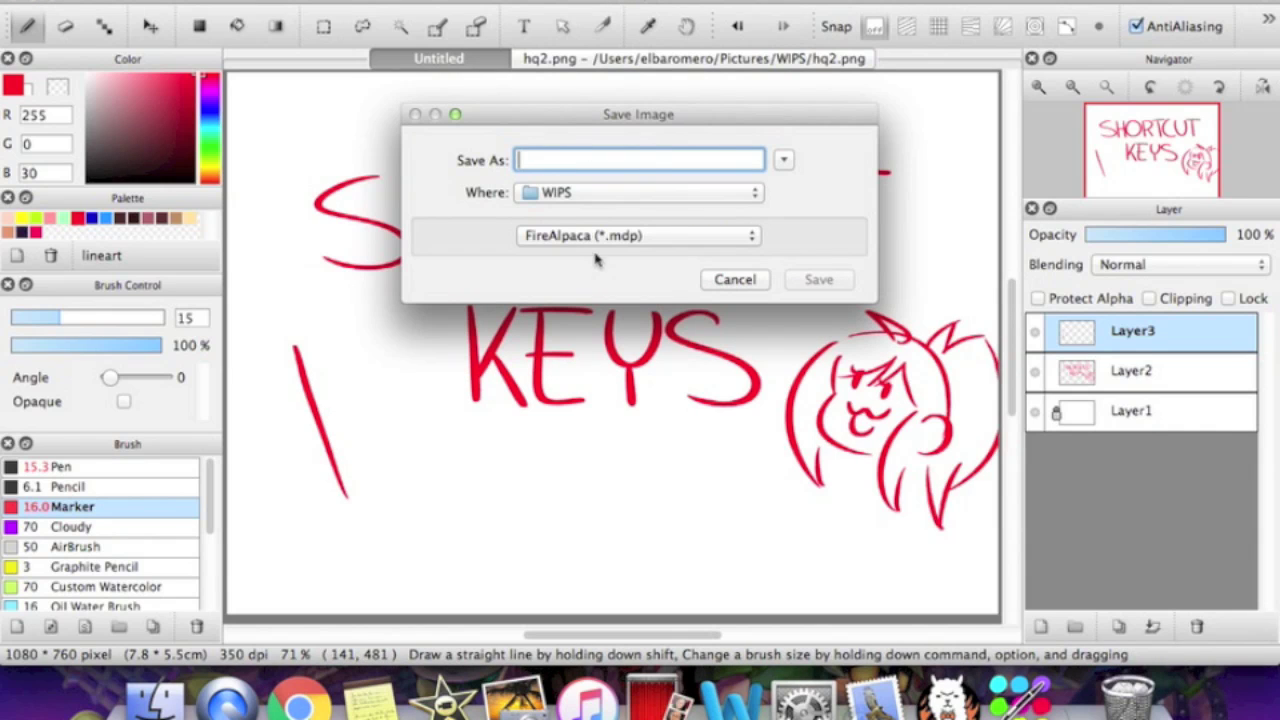
pyautogui.write('gdg')
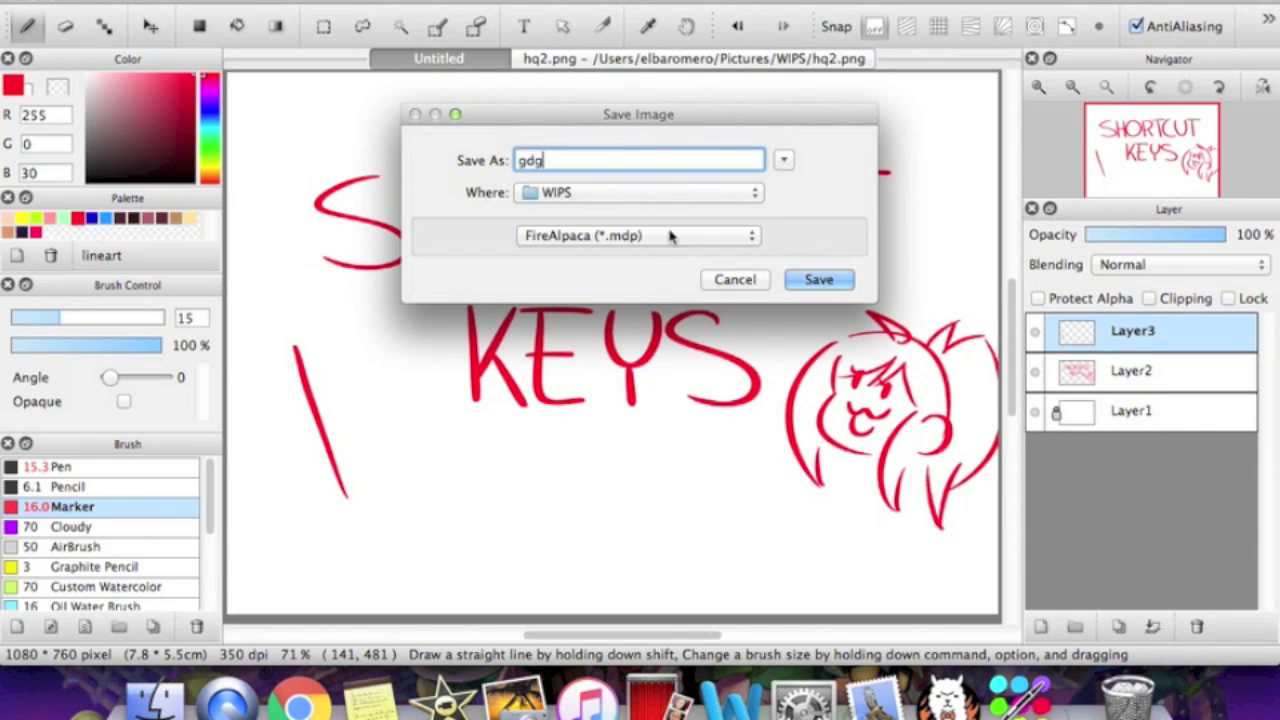
pyautogui.write('fdg')
pyautogui.click(818, 279)
# Draw more diagonal red strokes beside the K of KEYS, with one stroke crossing them.
pyautogui.moveTo(316, 310); pyautogui.dragTo(390, 482)
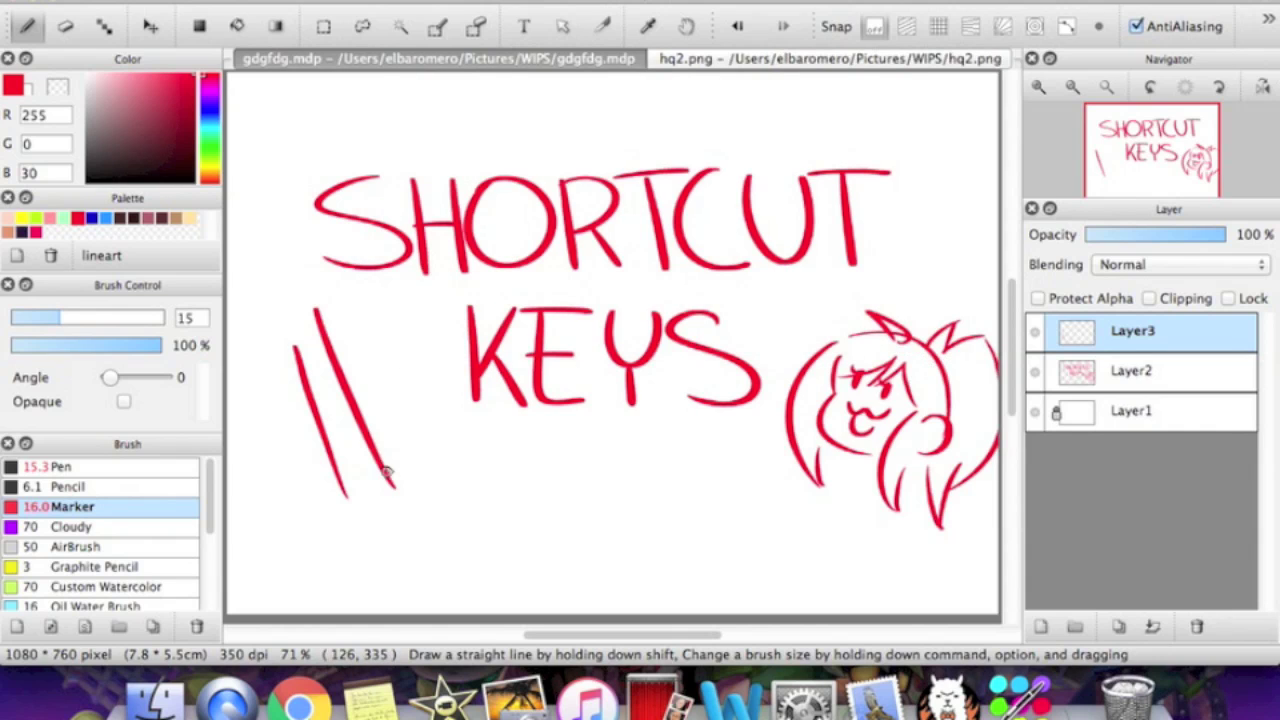
pyautogui.moveTo(346, 306); pyautogui.dragTo(415, 525)
pyautogui.moveTo(258, 426); pyautogui.dragTo(437, 363)
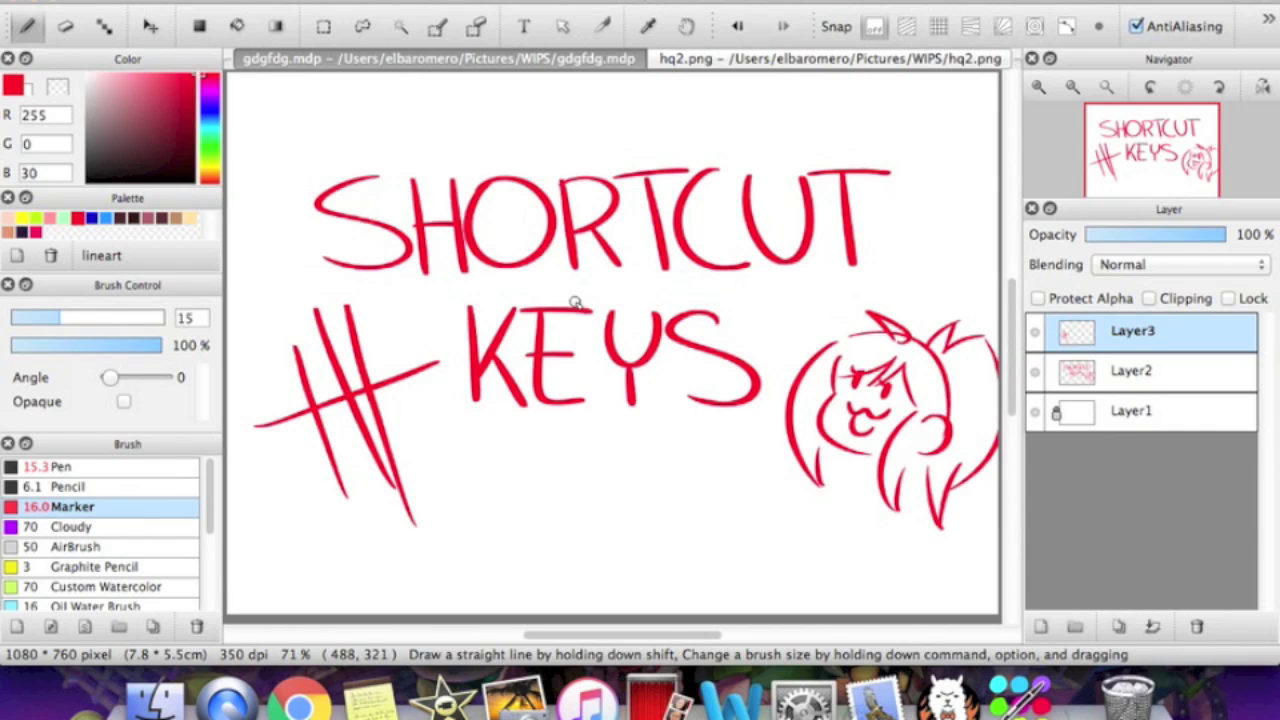
pyautogui.moveTo(308, 315); pyautogui.dragTo(367, 524)
# Undo all the diagonal and crossing strokes so that Layer3 is empty.
pyautogui.press('super+z')
pyautogui.press('super+z')
pyautogui.press('super+z')
pyautogui.press('super+z')
pyautogui.press('super+z')
pyautogui.press('super+z')
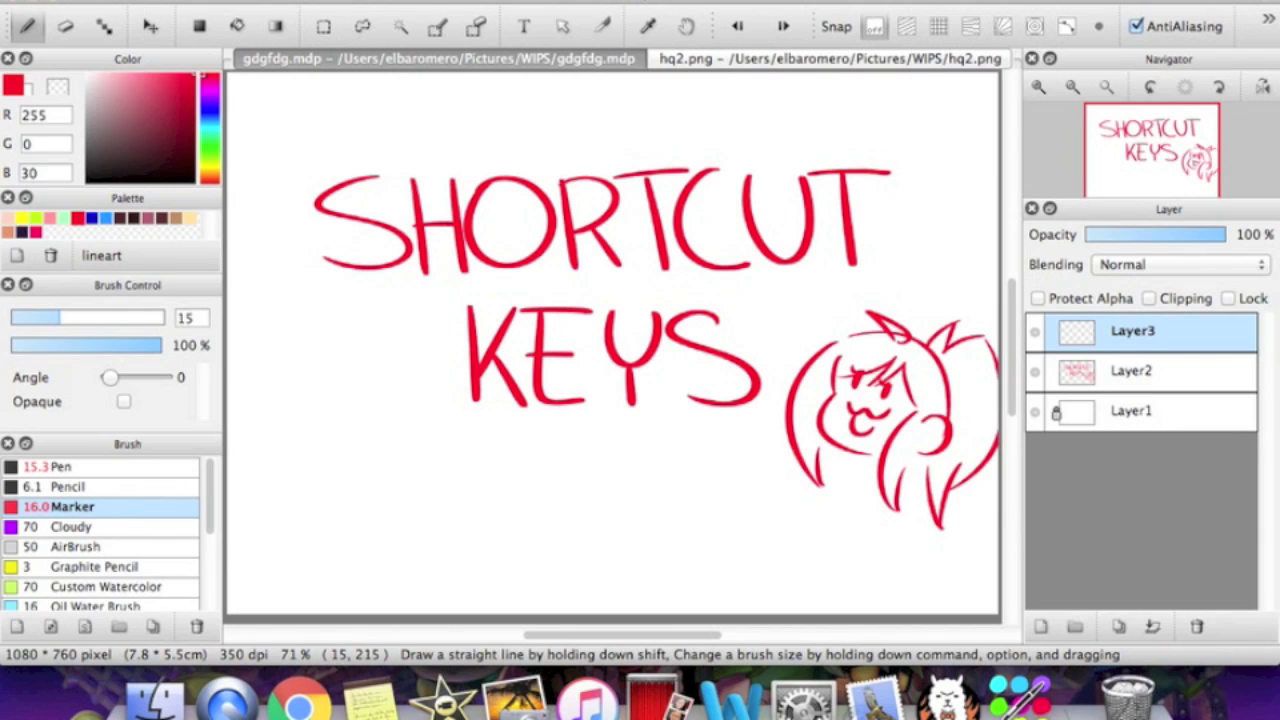
# Review the Zoom by Dragging options in the Environment Setting dialog and cancel without changing them.
pyautogui.click(160, 0)
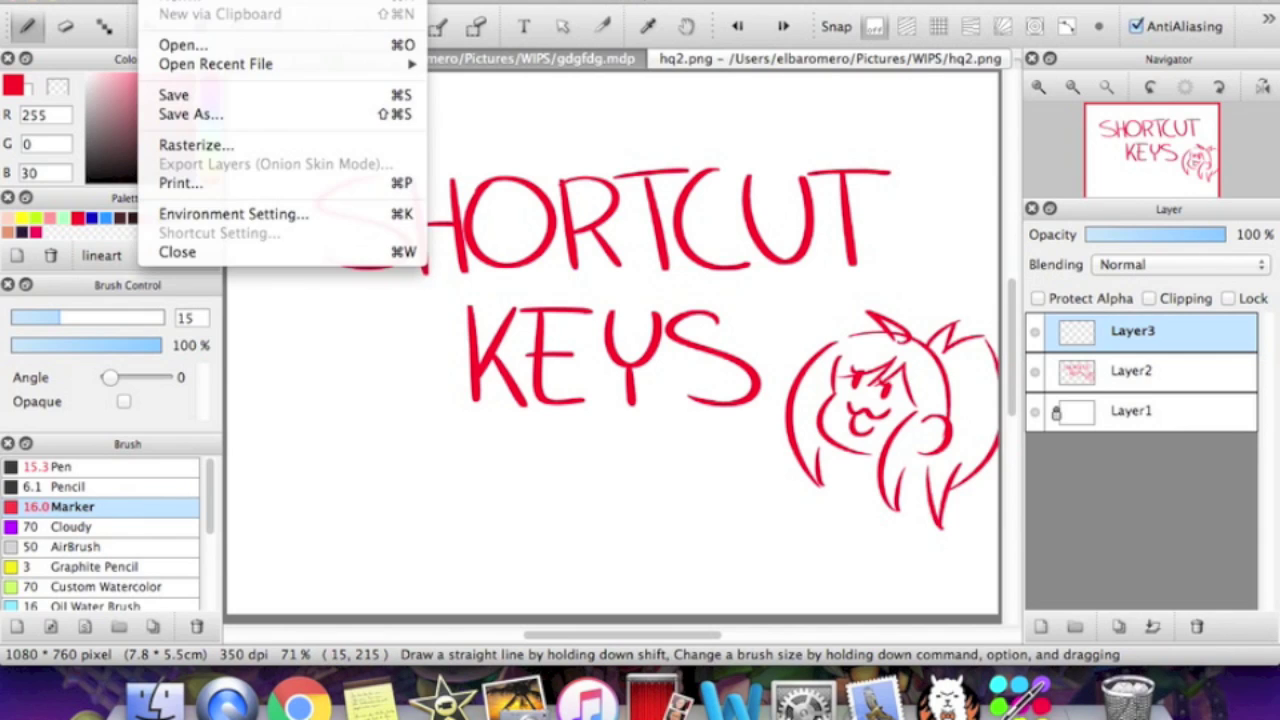
pyautogui.click(243, 219)
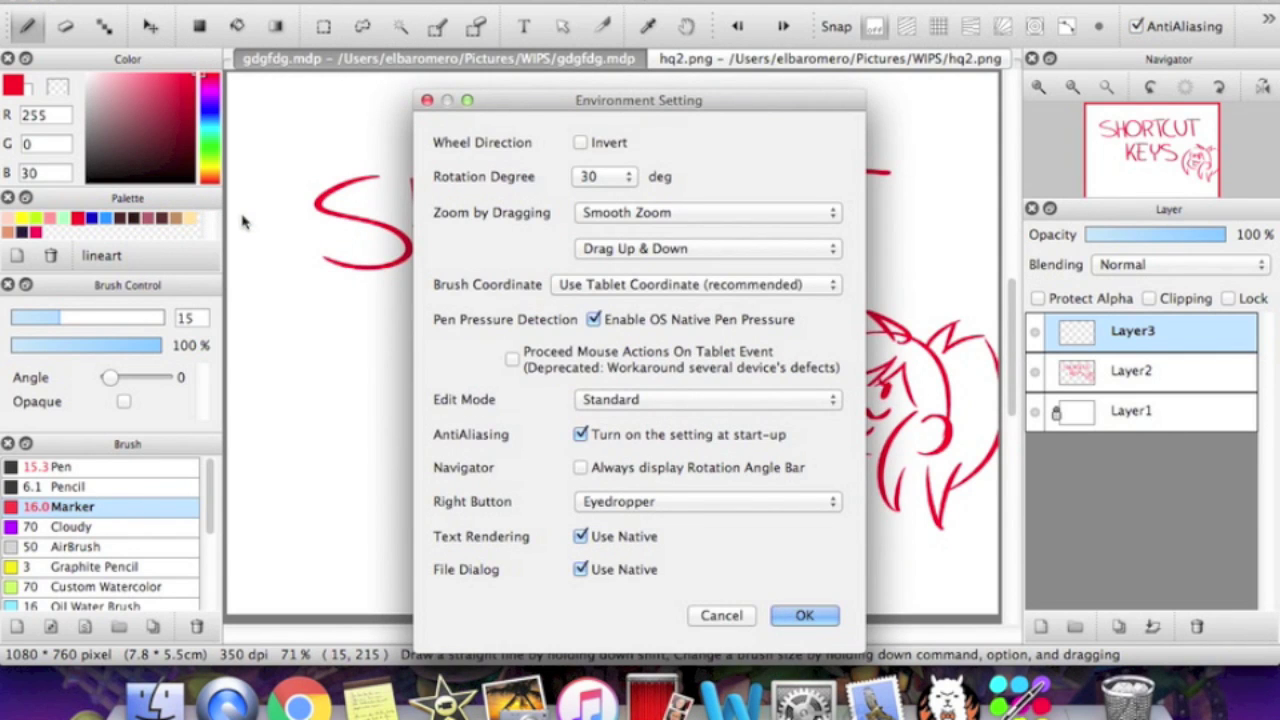
pyautogui.moveTo(770, 100); pyautogui.dragTo(890, 32)
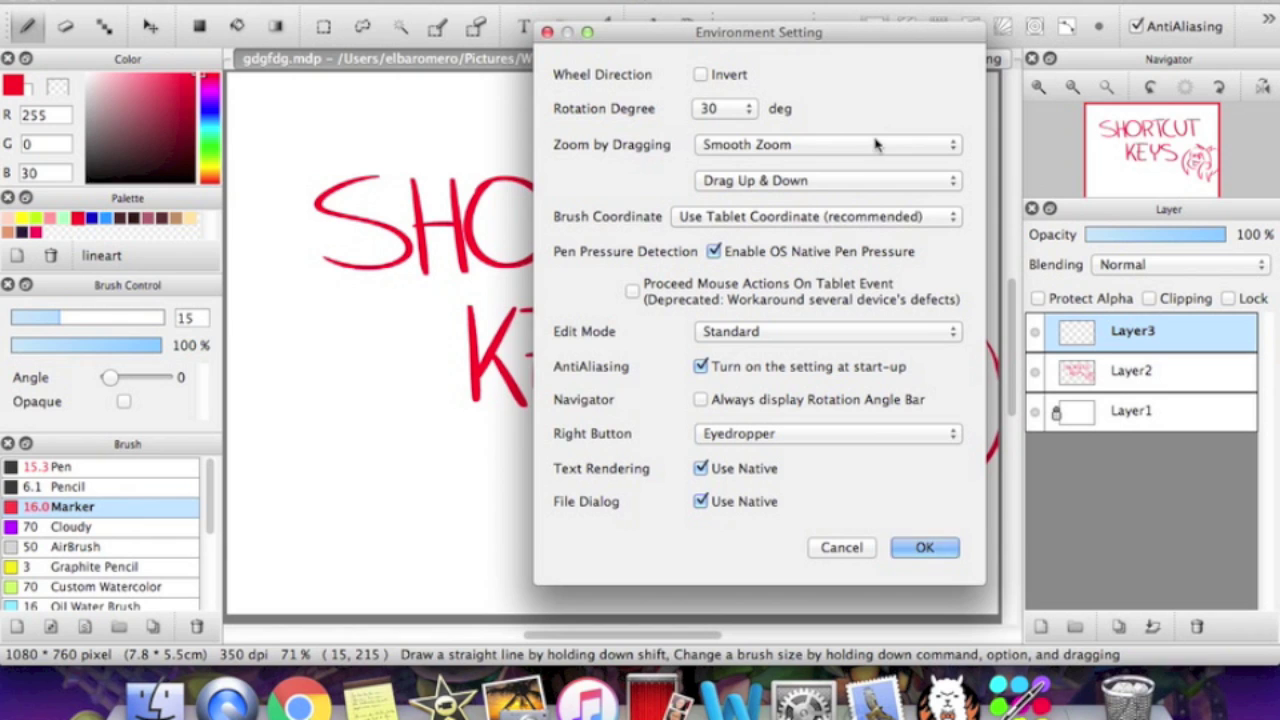
pyautogui.click(842, 148)
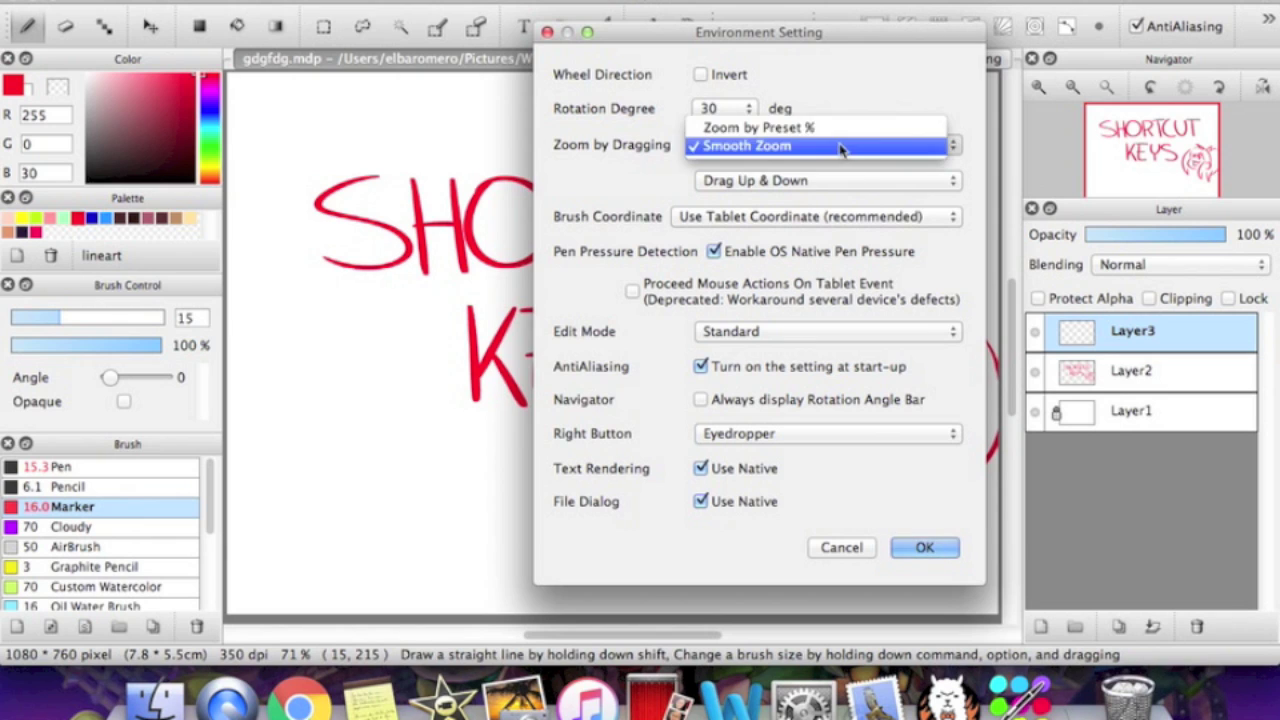
pyautogui.click(924, 94)
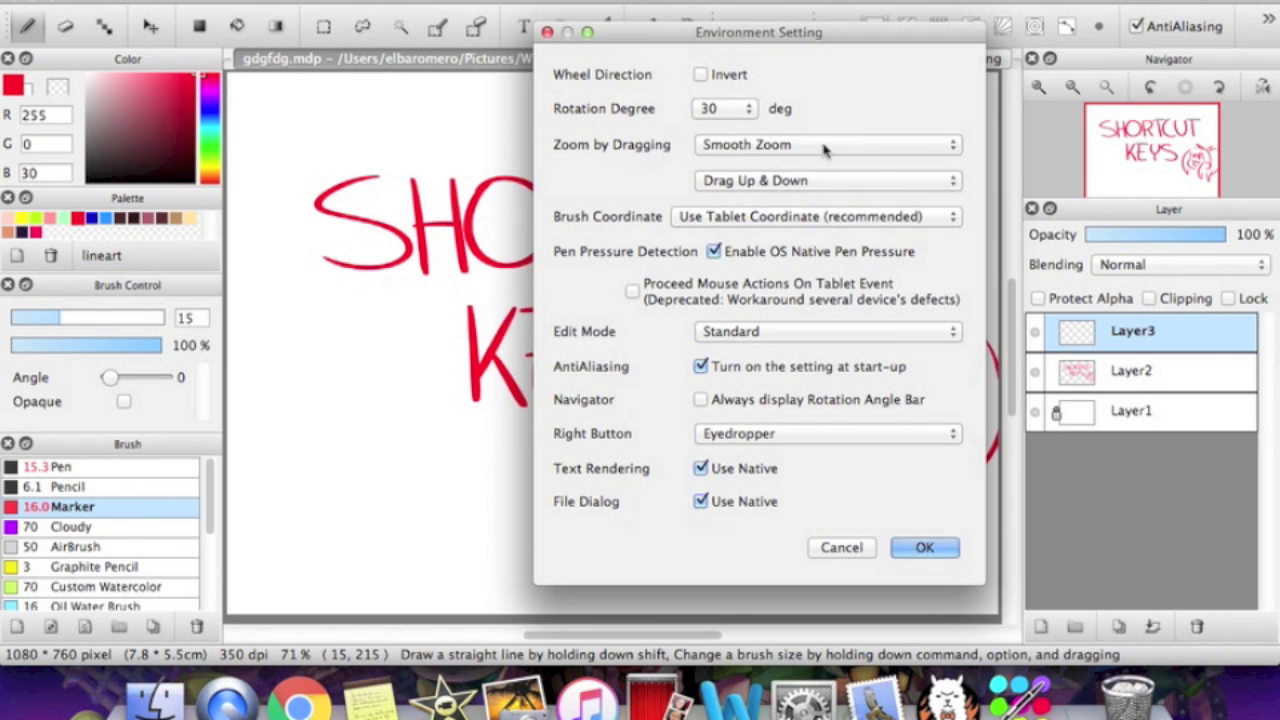
pyautogui.click(843, 546)
# Zoom in and out repeatedly around the end of the word KEYS to examine the zoom behaviour.
pyautogui.scroll(8, 785, 336)
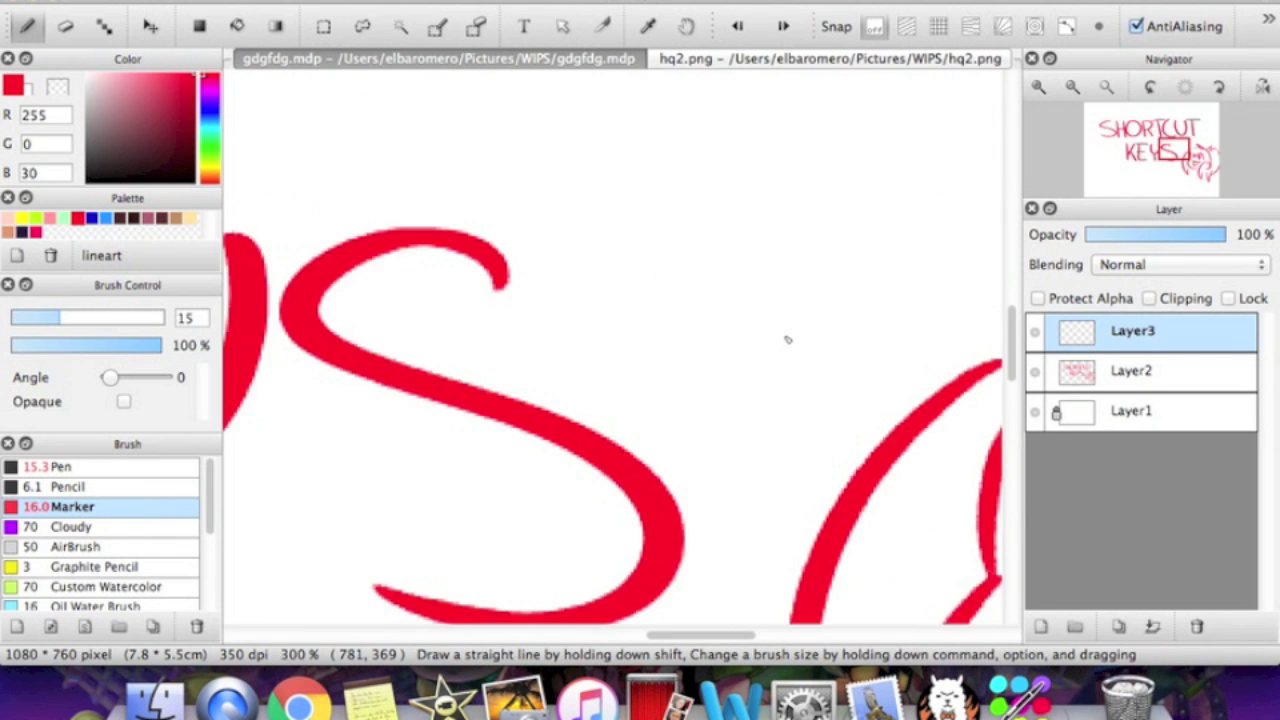
pyautogui.scroll(-9, 788, 339)
pyautogui.scroll(4, 786, 338)
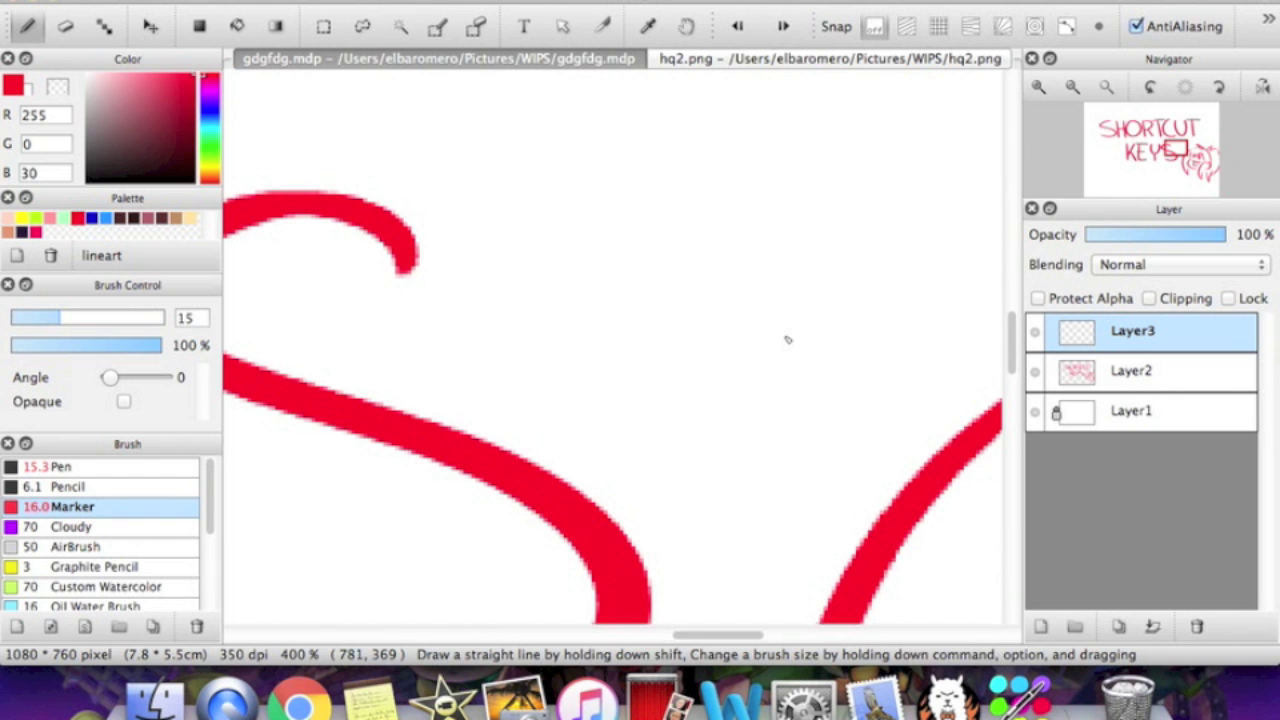
pyautogui.scroll(-5, 787, 340)
pyautogui.scroll(5, 787, 340)
pyautogui.scroll(-5, 787, 340)
pyautogui.scroll(4, 787, 340)
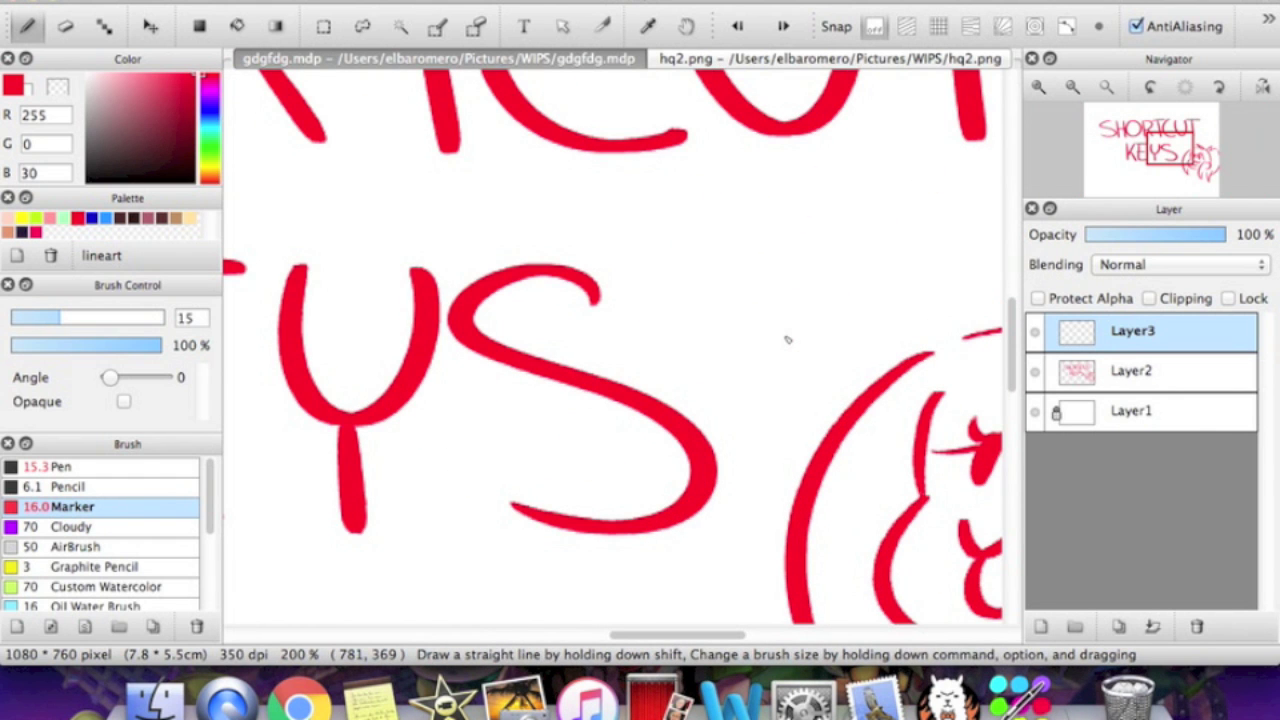
pyautogui.scroll(3, 787, 340)
pyautogui.scroll(-7, 787, 340)
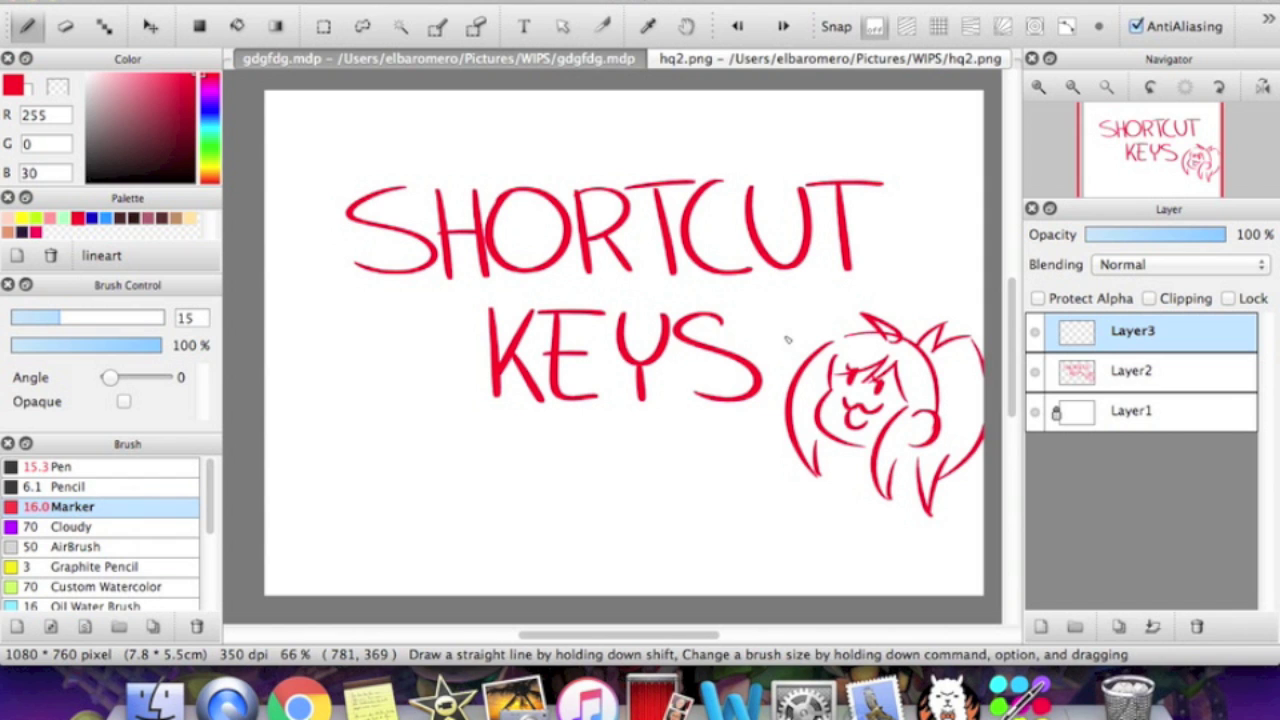
# Review the Right Button options in the Environment Setting dialog and cancel without changing them.
pyautogui.click(160, 2)
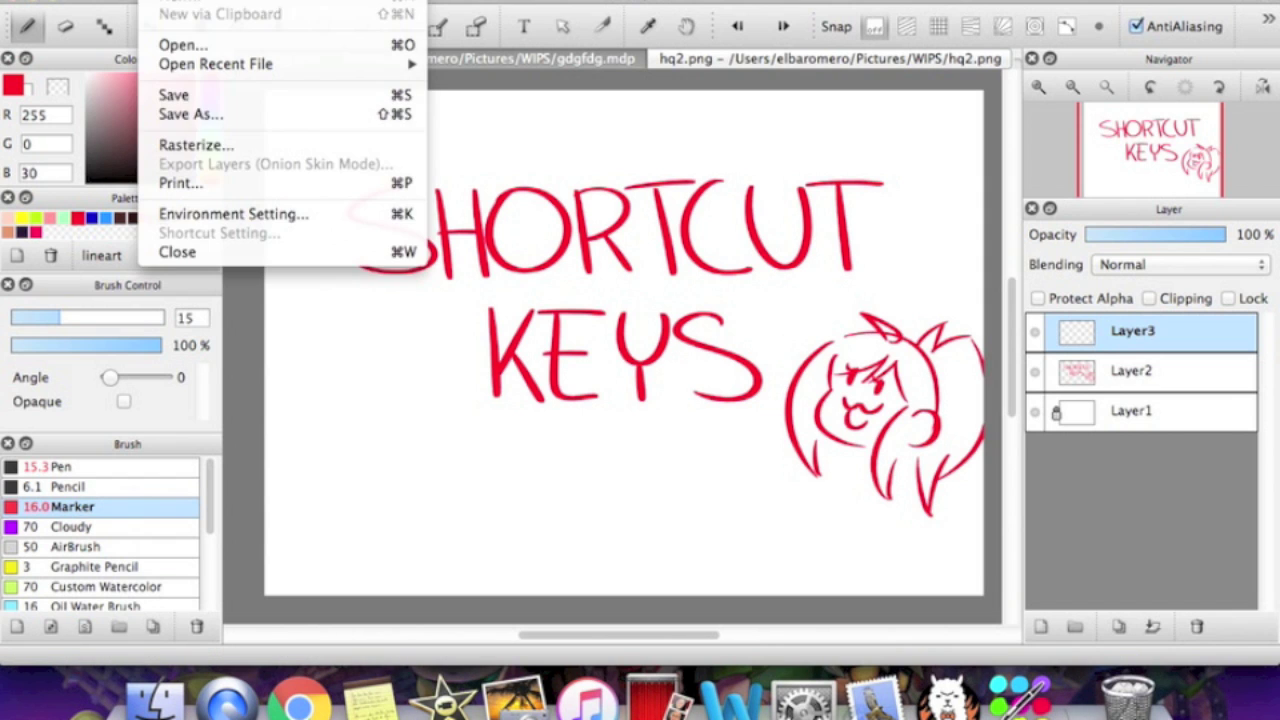
pyautogui.click(303, 213)
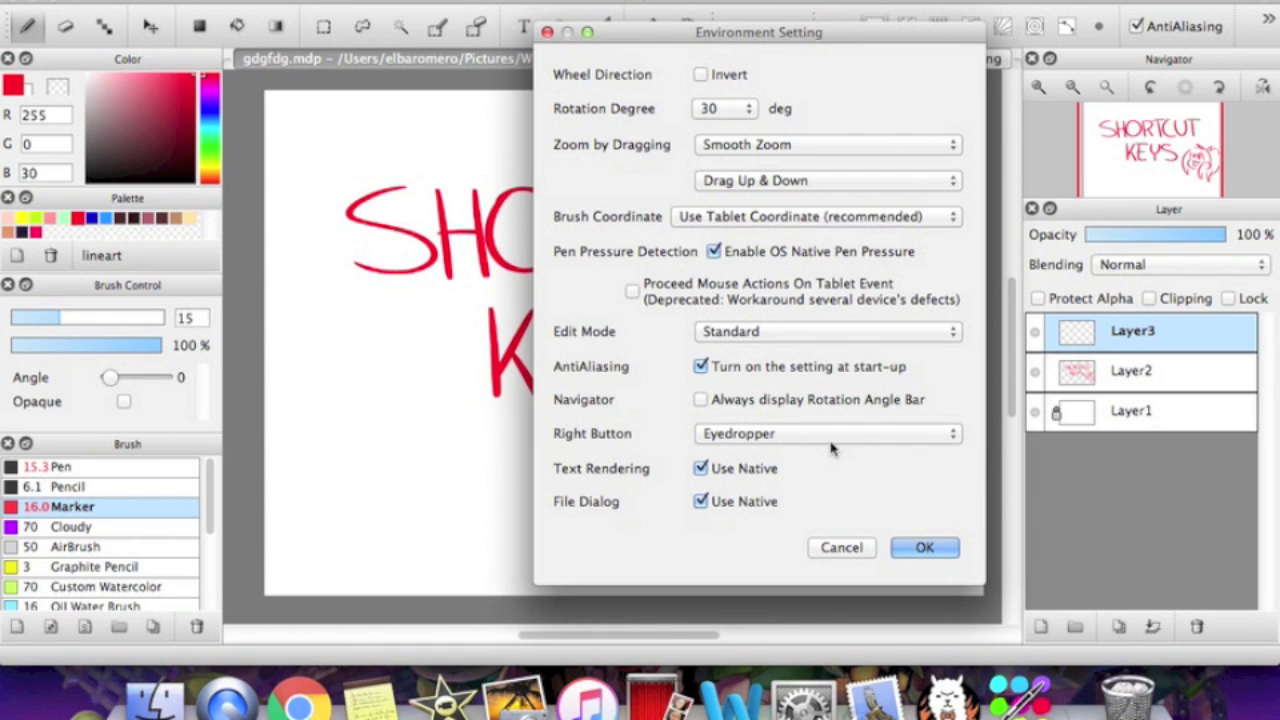
pyautogui.click(733, 440)
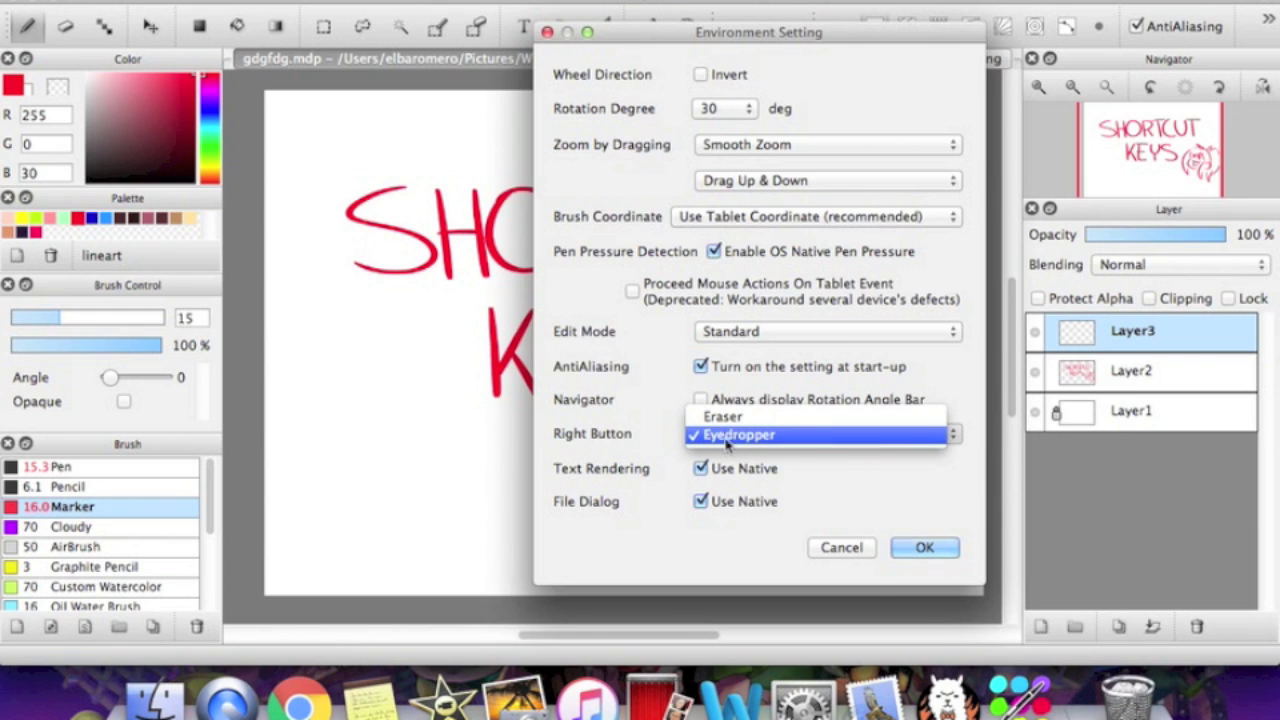
pyautogui.click(838, 555)
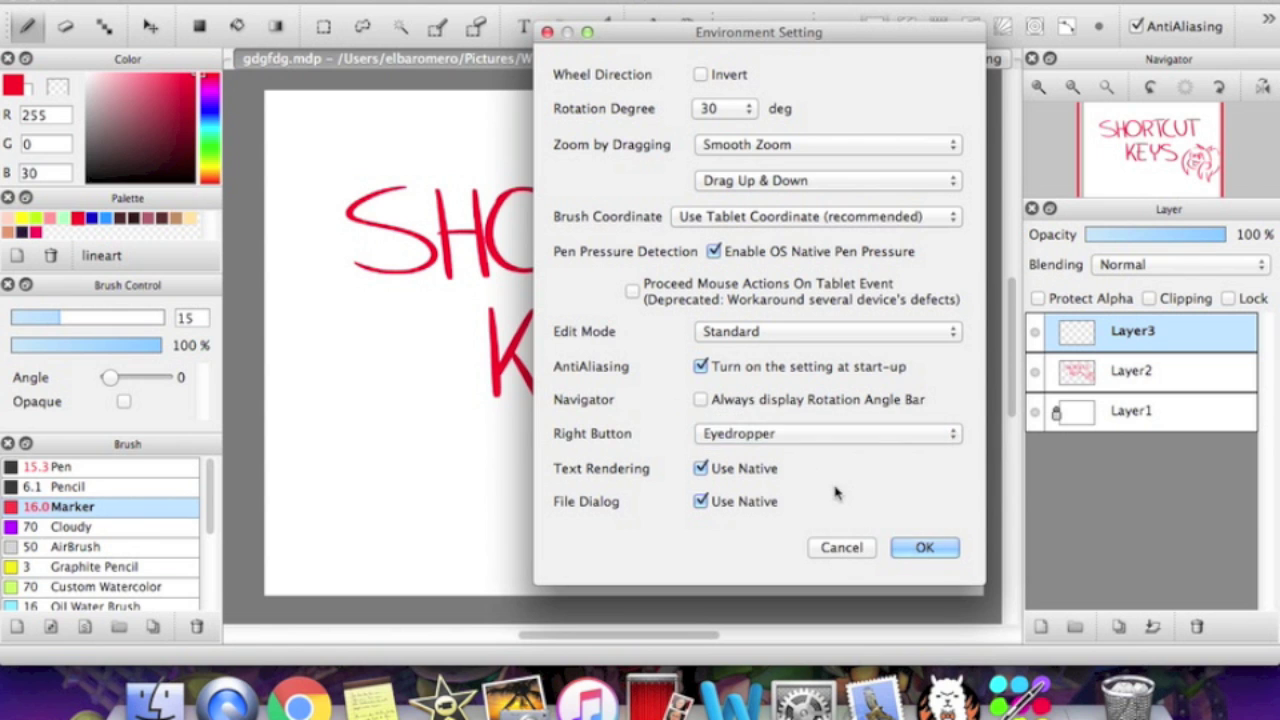
pyautogui.click(832, 549)
# Switch to the hq2.png image and sample the blue hoodie, the neck's skin tone and the dark drawstring colour with the brush active.
pyautogui.click(803, 60)
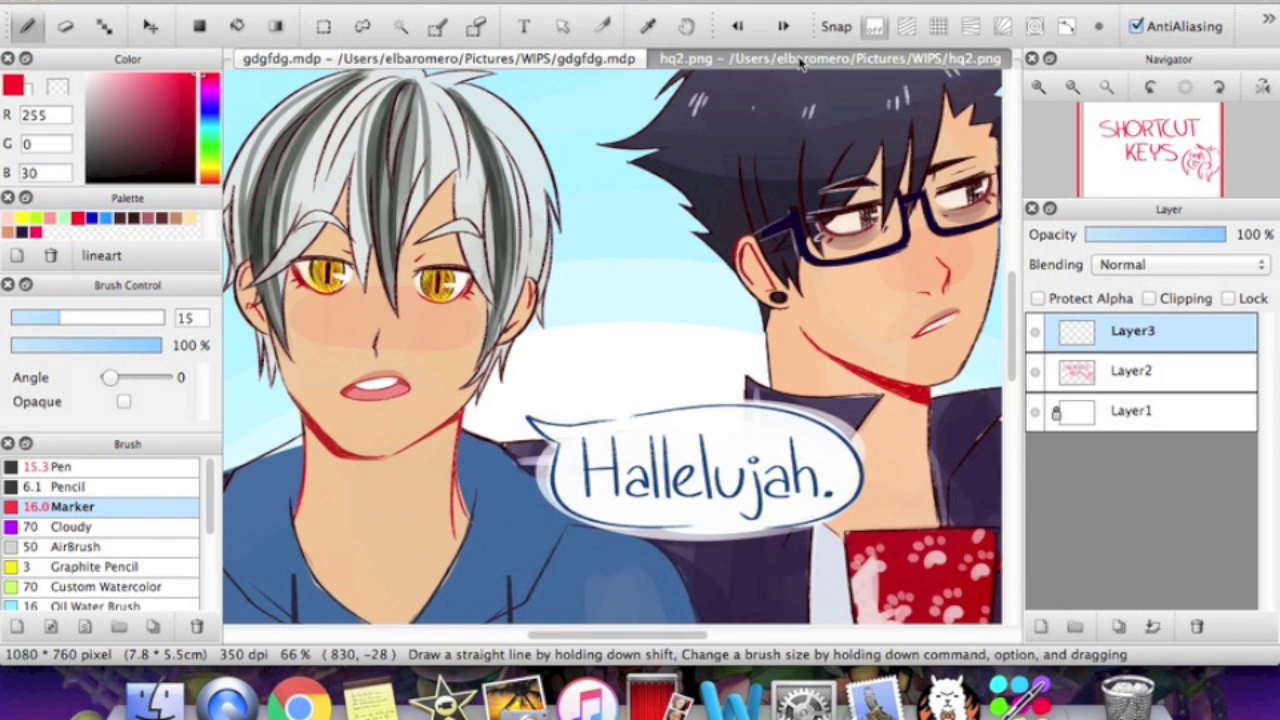
pyautogui.click(1042, 88)
pyautogui.moveTo(1145, 162)
pyautogui.mouseDown()
pyautogui.moveTo(1131, 150)
pyautogui.moveTo(1167, 167)
pyautogui.moveTo(1167, 181)
pyautogui.moveTo(1143, 174)
pyautogui.mouseUp()
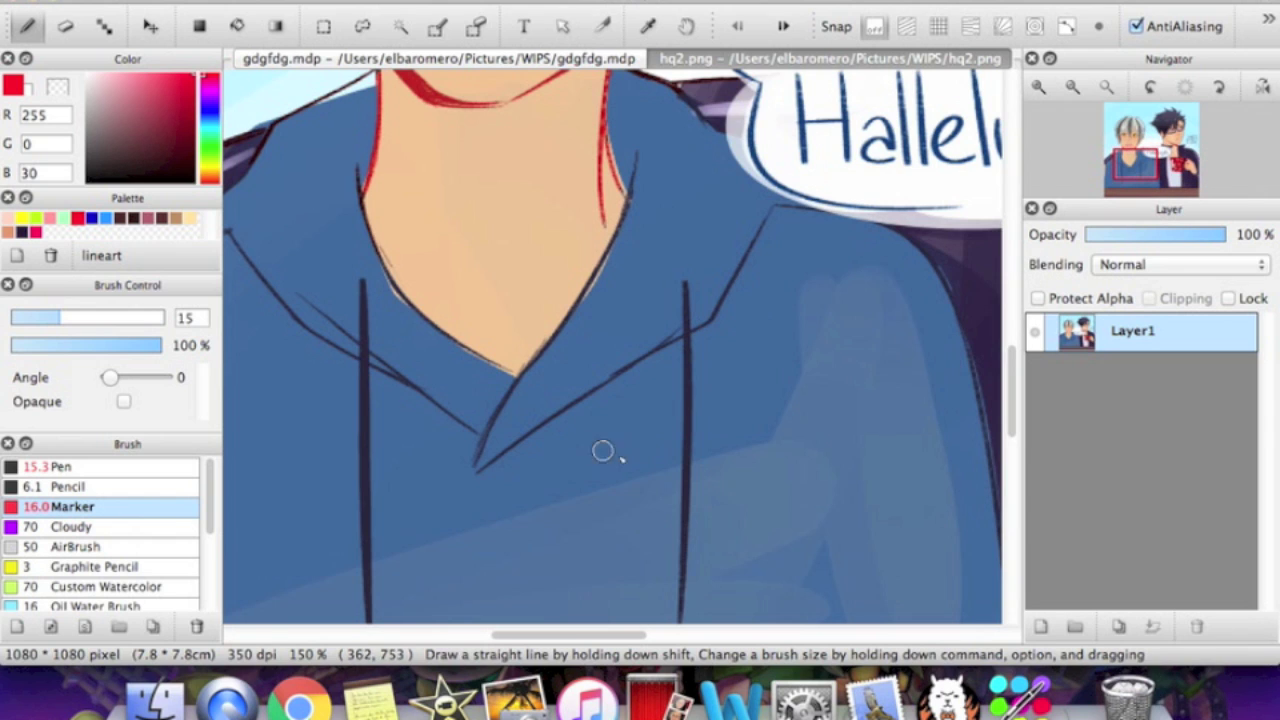
pyautogui.keyDown('alt'); pyautogui.click(629, 398); pyautogui.keyUp('alt')
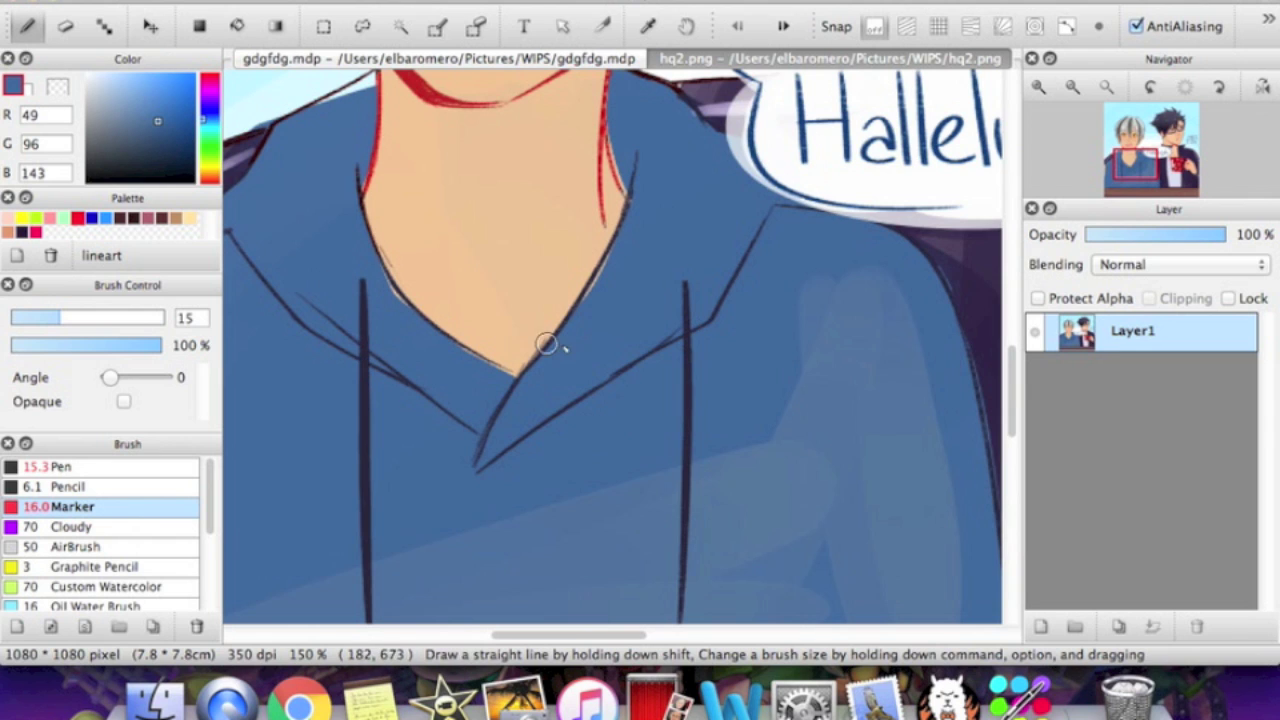
pyautogui.keyDown('alt'); pyautogui.click(500, 265); pyautogui.keyUp('alt')
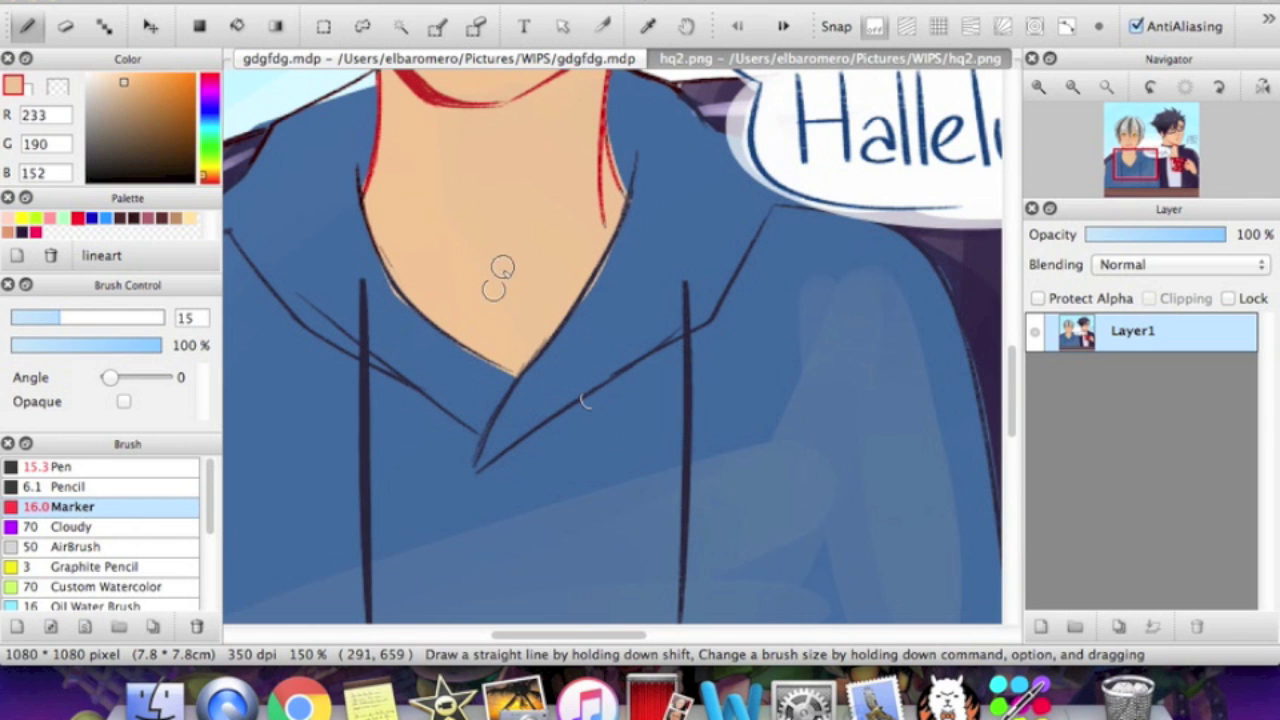
pyautogui.keyDown('alt'); pyautogui.click(350, 466); pyautogui.keyUp('alt')
pyautogui.keyDown('alt'); pyautogui.click(366, 466); pyautogui.keyUp('alt')
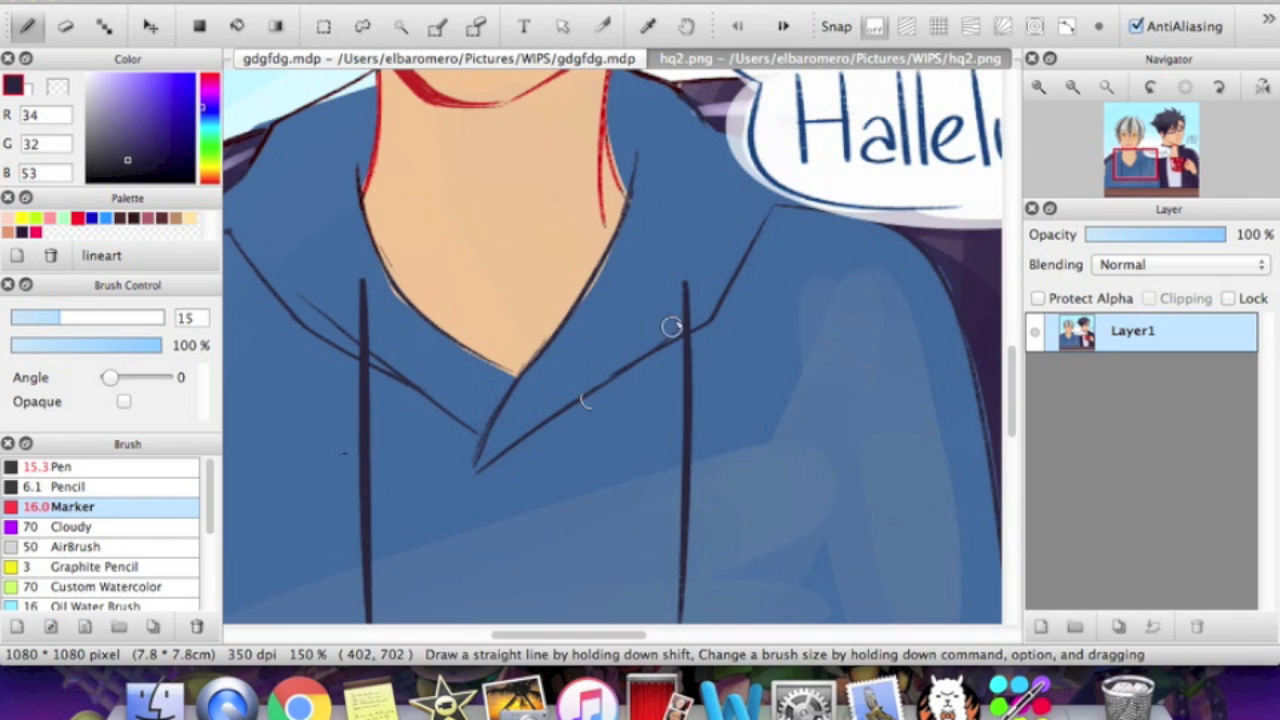
# Sample the skin tone inside the neckline with the Eyedropper tool and return to the brush.
pyautogui.click(651, 30)
pyautogui.click(572, 245)
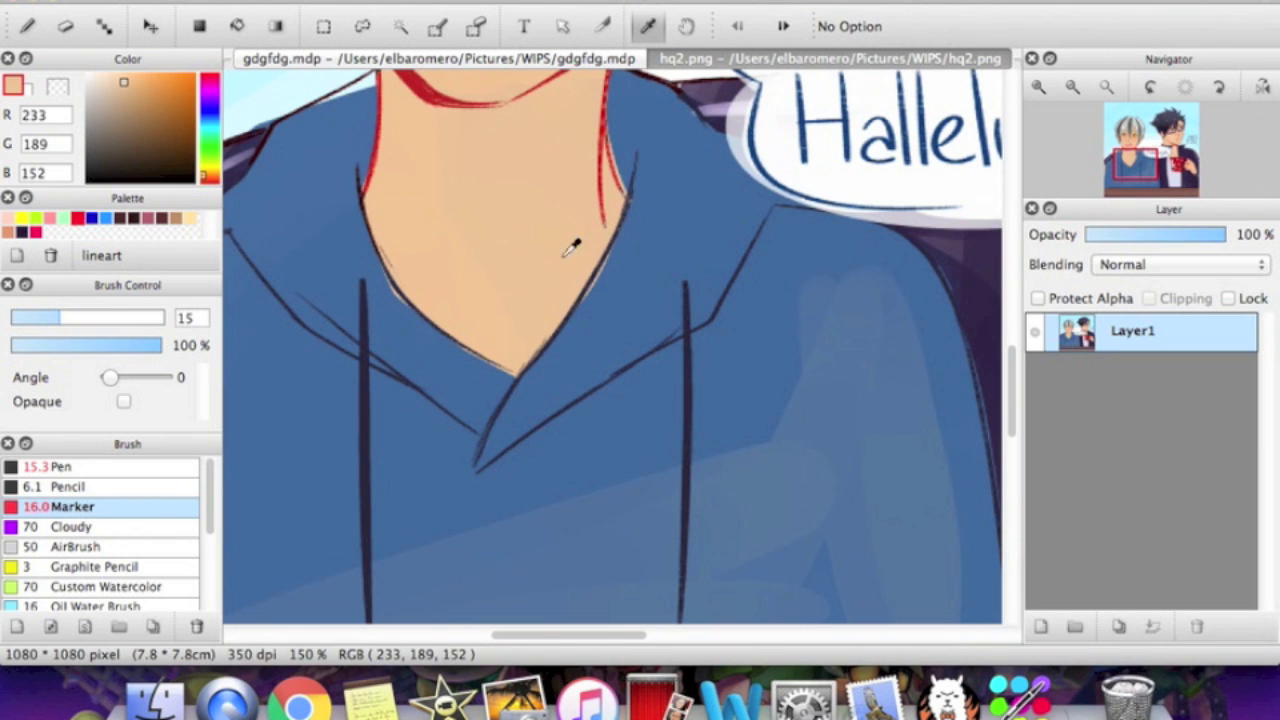
pyautogui.click(28, 26)
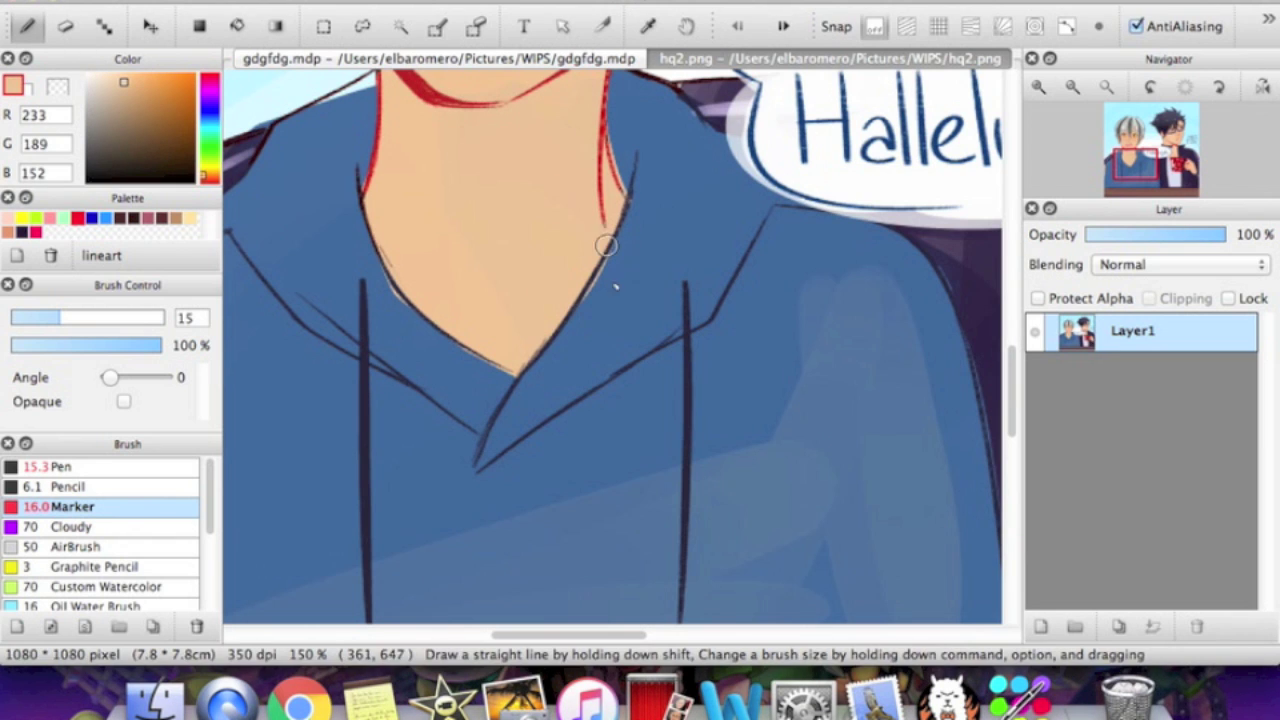
# Sample the hoodie blue and the dark drawstring colour with the brush active, drawing and undoing one test stroke across the neckline.
pyautogui.keyDown('alt'); pyautogui.click(612, 322); pyautogui.keyUp('alt')
pyautogui.keyDown('alt'); pyautogui.click(688, 383); pyautogui.keyUp('alt')
pyautogui.moveTo(526, 263); pyautogui.dragTo(646, 298)
pyautogui.press('super+z')
pyautogui.keyDown('alt'); pyautogui.click(692, 368); pyautogui.keyUp('alt')
pyautogui.keyDown('alt'); pyautogui.click(686, 370); pyautogui.keyUp('alt')
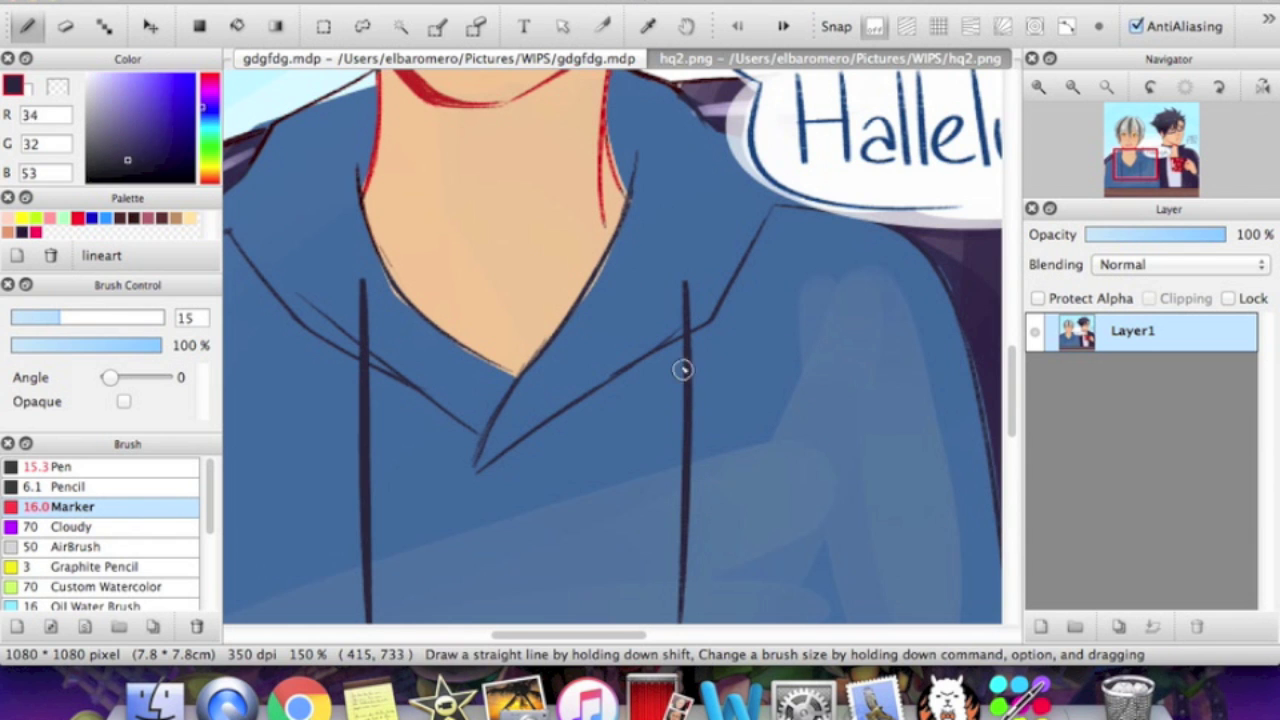